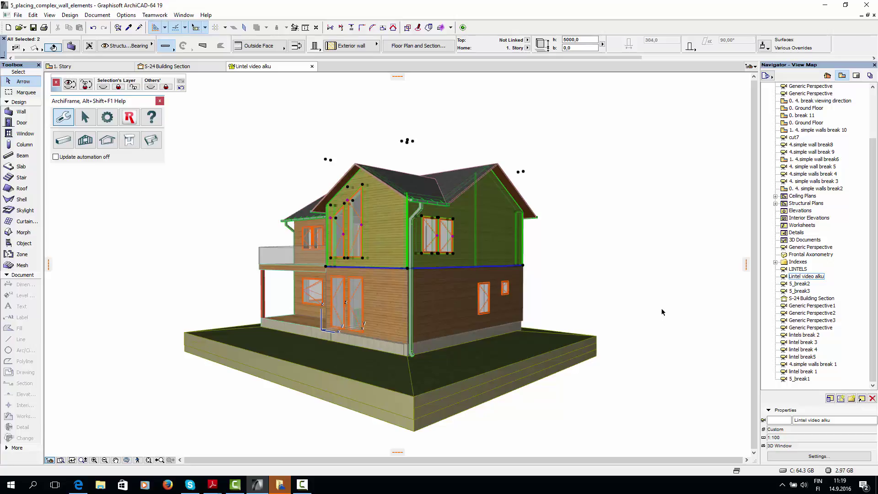
# Step: Clear the selection and select only the upper gable wall on the front of the house
pyautogui.press('Escape')
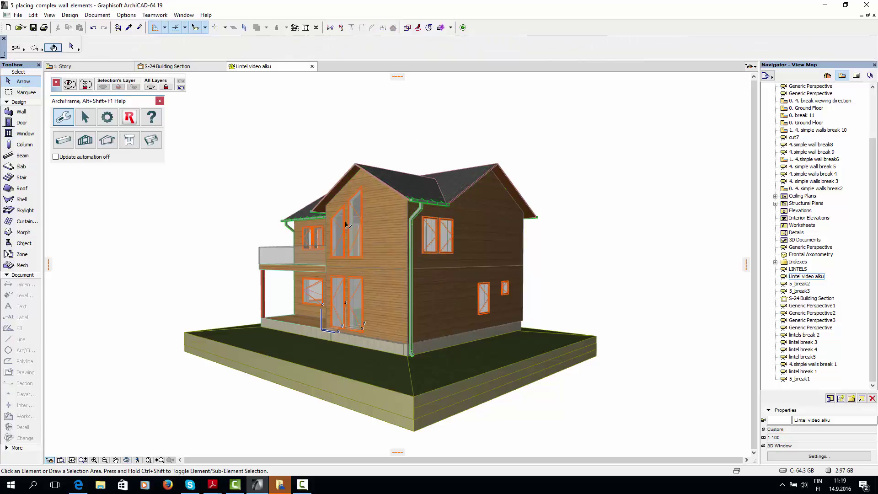
pyautogui.click(376, 220)
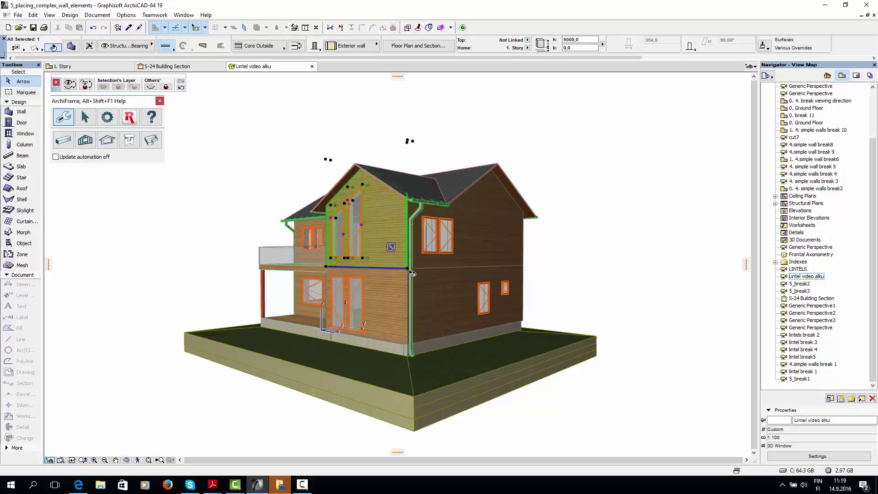
# Step: Open the Frame elements settings with DEMO EXT1 kept as the element type
pyautogui.click(627, 320)
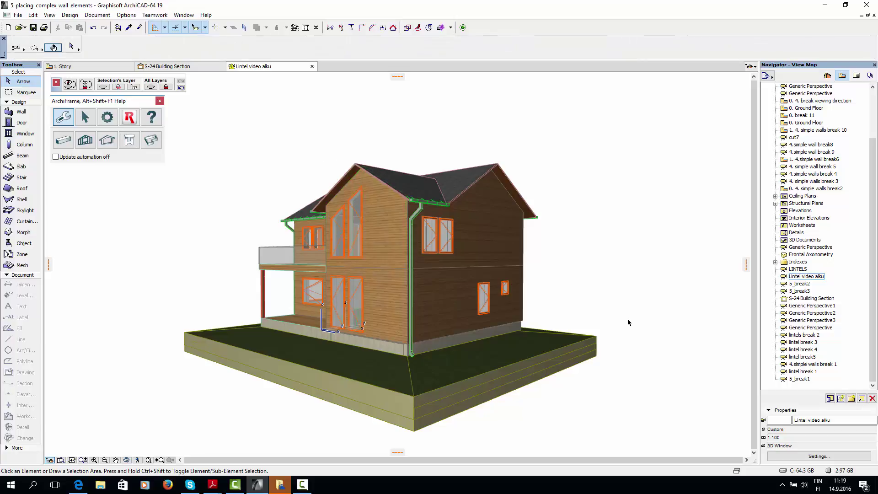
pyautogui.click(84, 138)
pyautogui.click(106, 174)
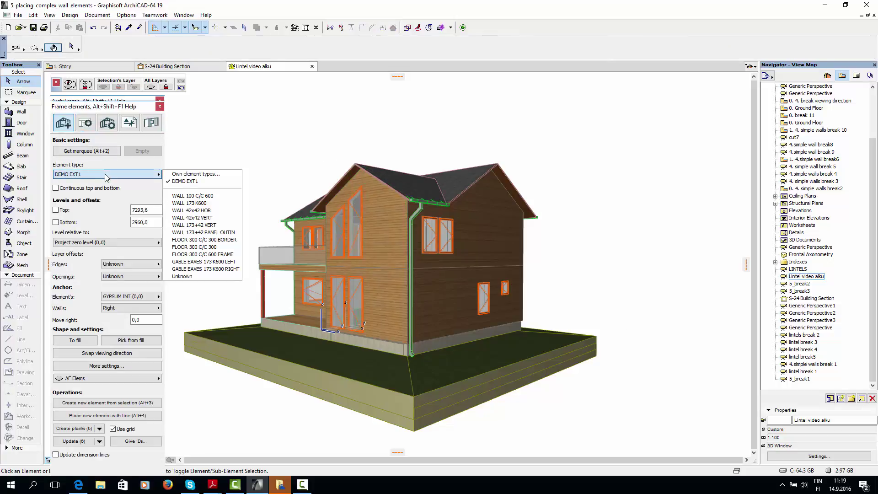
pyautogui.click(131, 186)
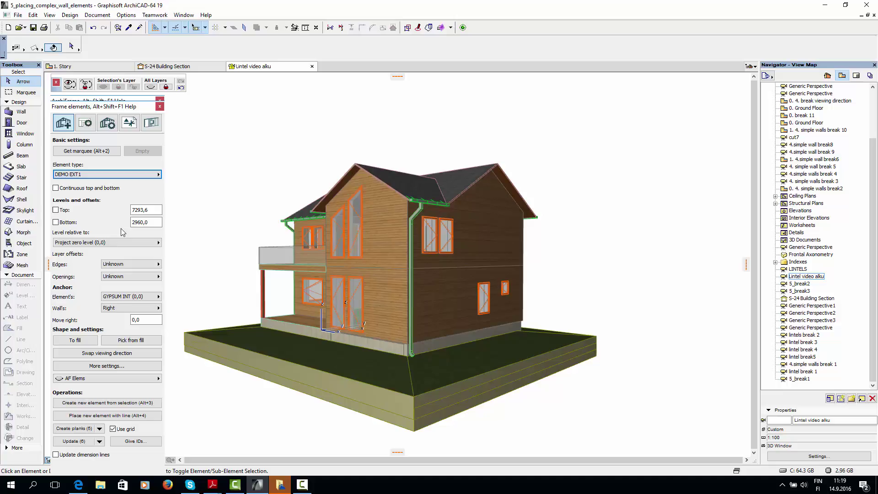
# Step: Set edge and opening layer offsets to None, show AF Elems, and keep GYPSUM INT as anchor
pyautogui.click(132, 263)
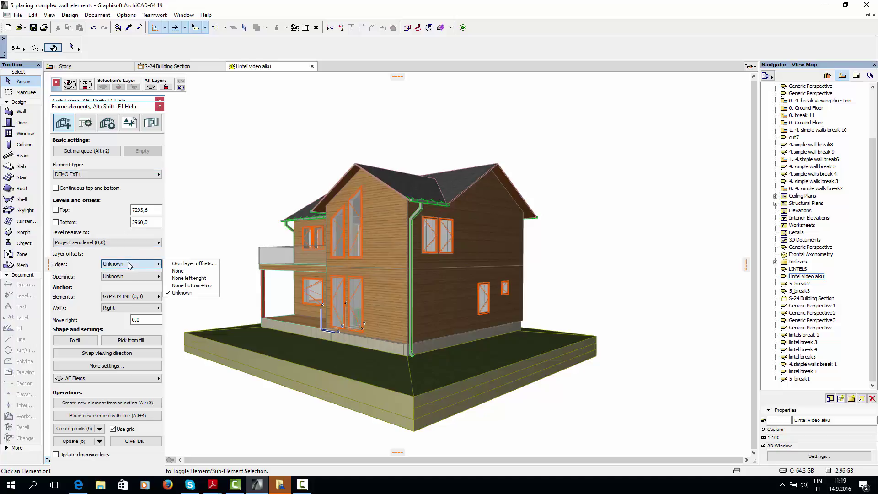
pyautogui.click(179, 272)
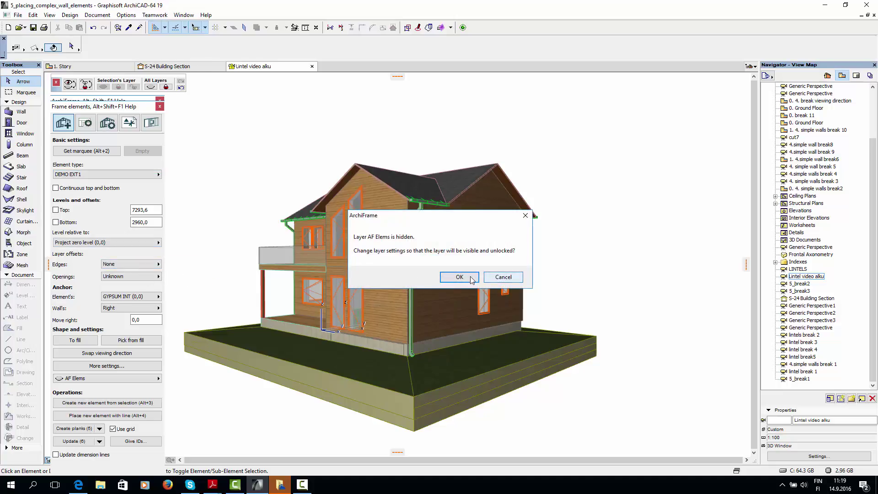
pyautogui.click(459, 277)
pyautogui.click(154, 277)
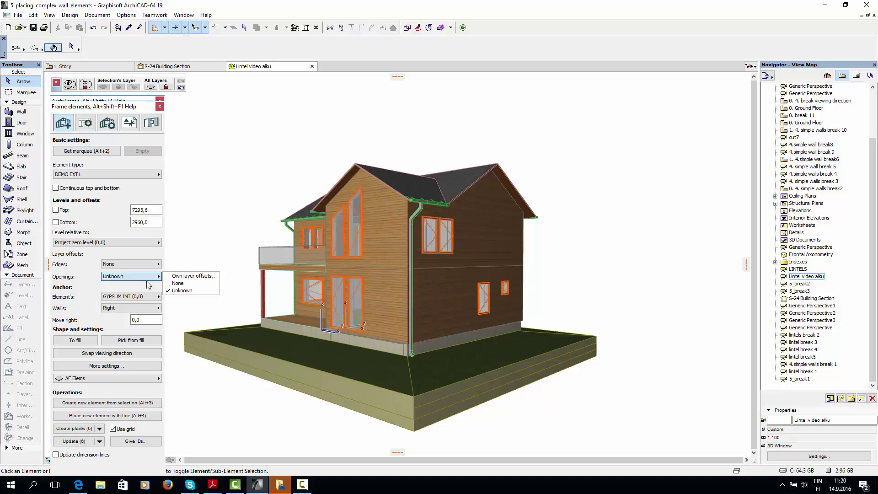
pyautogui.click(171, 285)
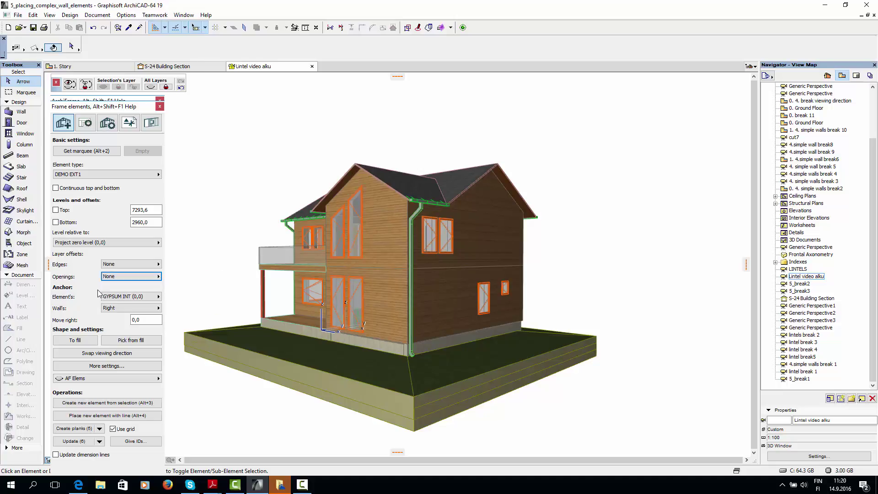
pyautogui.click(127, 296)
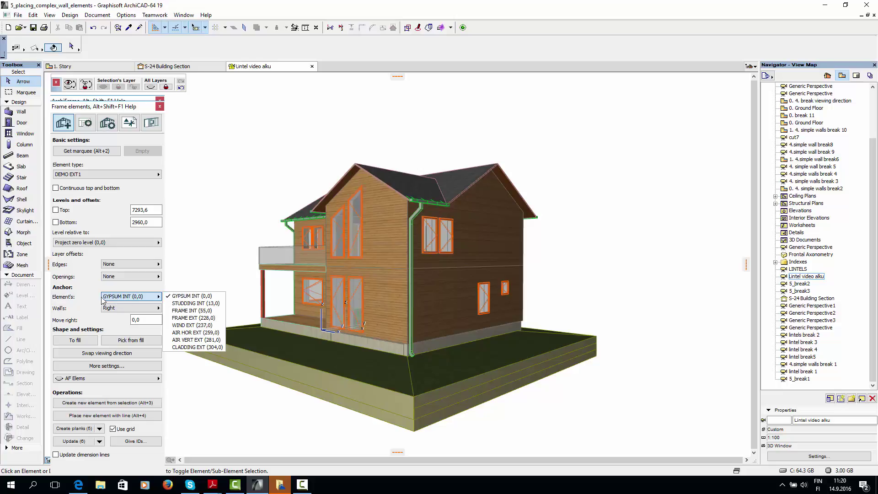
pyautogui.click(96, 299)
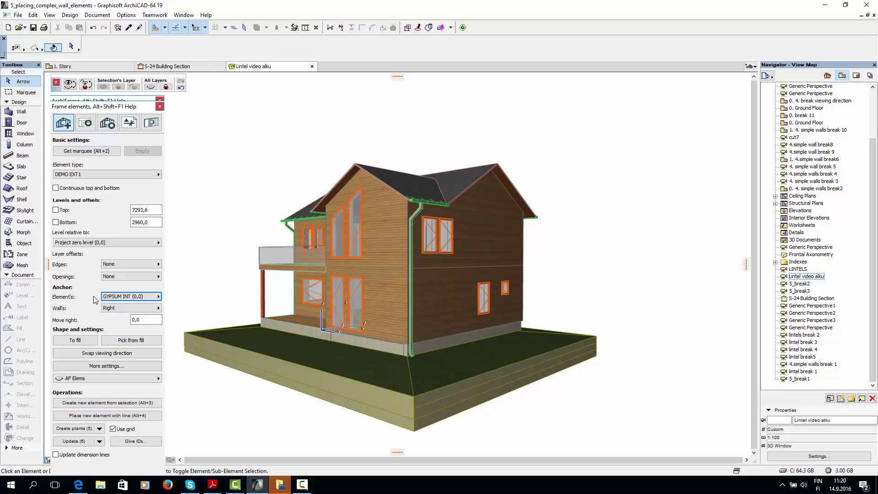
pyautogui.click(117, 365)
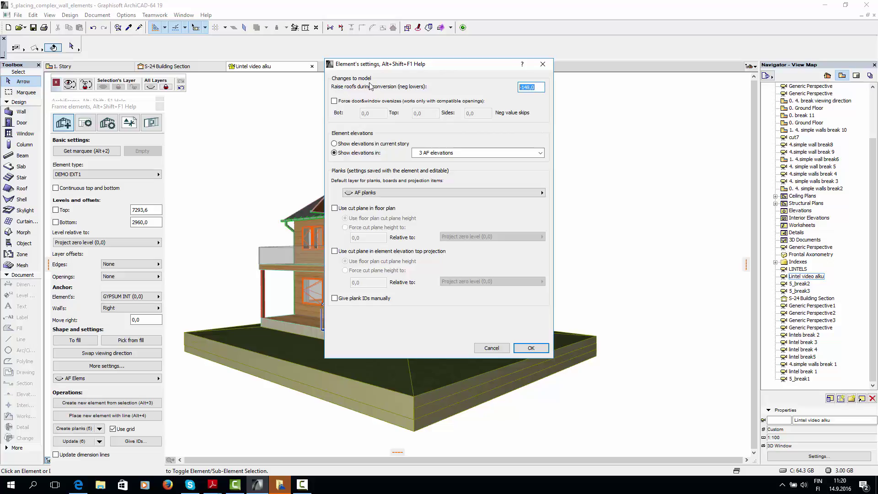
pyautogui.moveTo(403, 66); pyautogui.dragTo(567, 90)
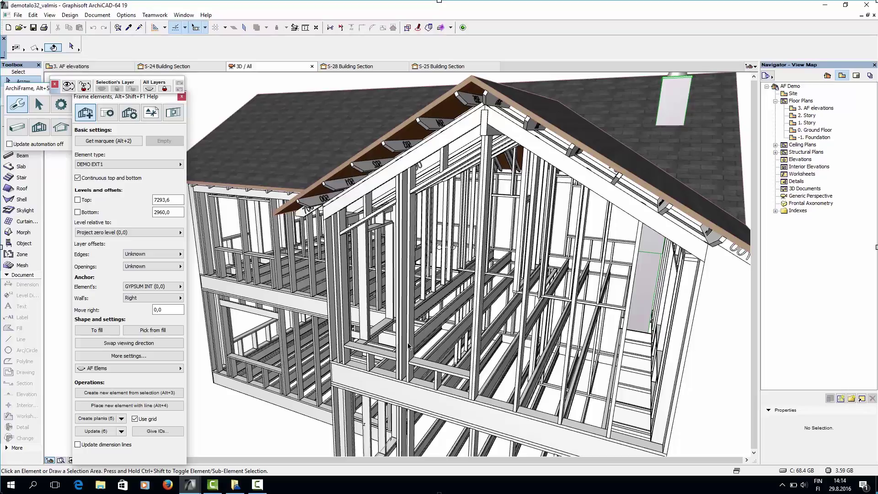
pyautogui.click(438, 115)
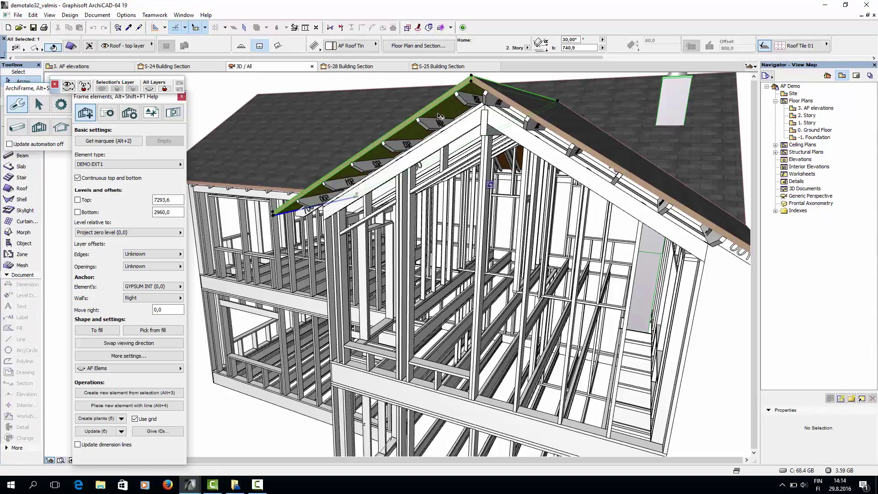
pyautogui.click(476, 99)
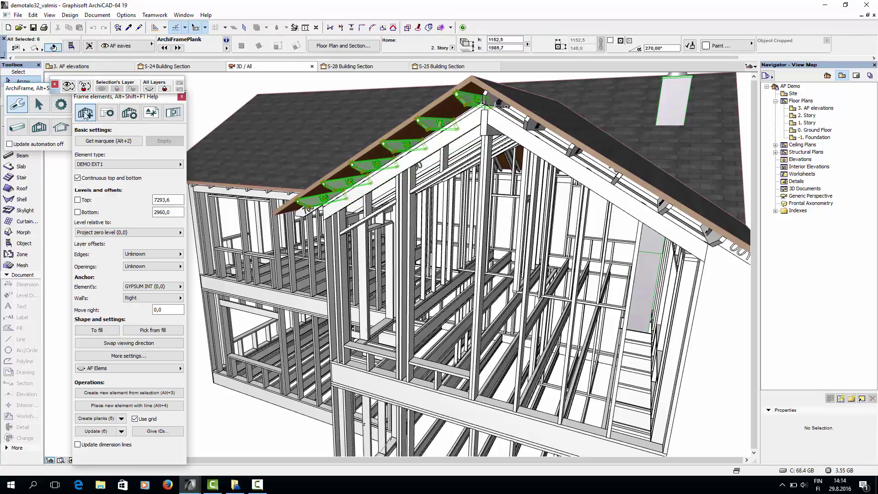
pyautogui.click(19, 128)
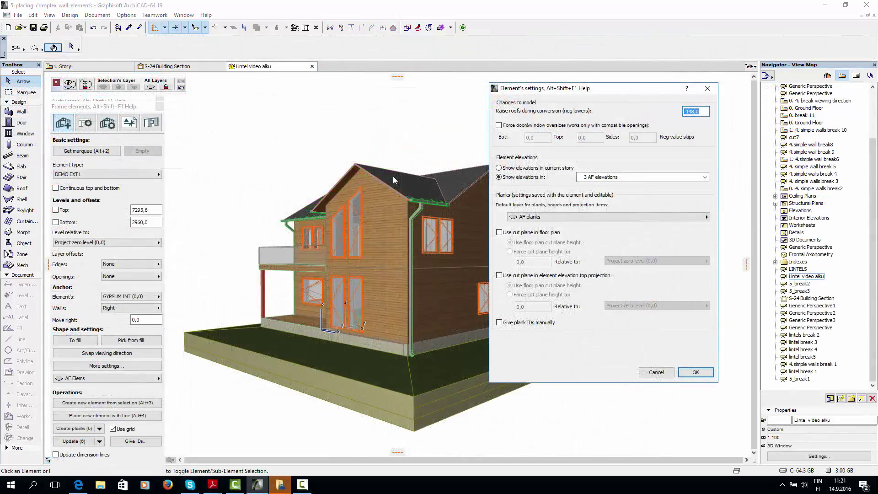
# Step: Accept the element settings, keeping AF Elems as the element layer
pyautogui.click(694, 372)
pyautogui.click(158, 378)
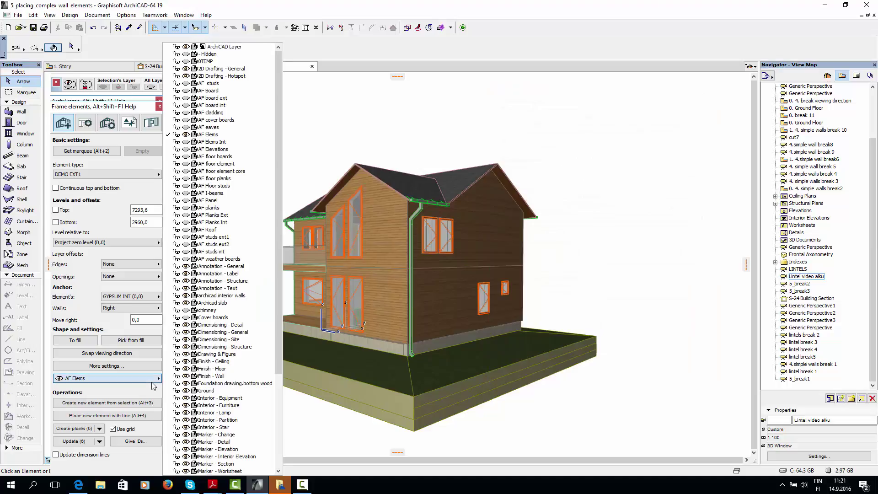
pyautogui.click(174, 381)
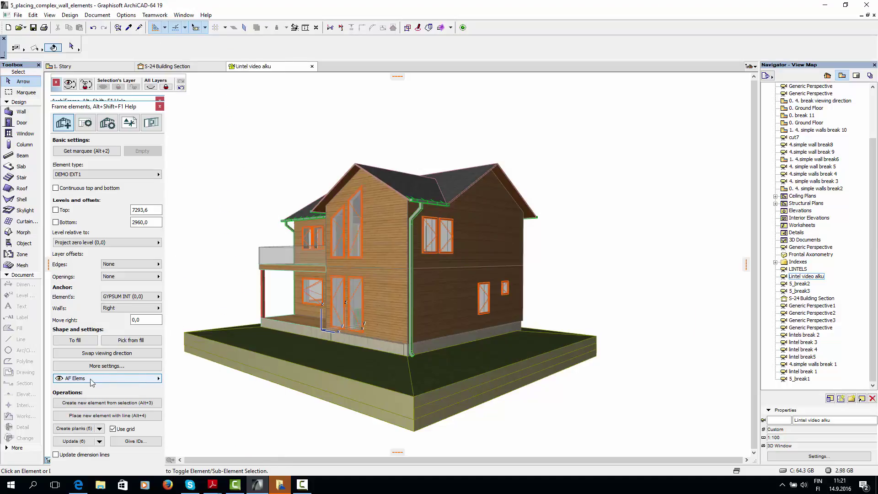
# Step: Switch to the 1. Story plan and adjust the Roof - top layer in Layer Settings
pyautogui.click(73, 66)
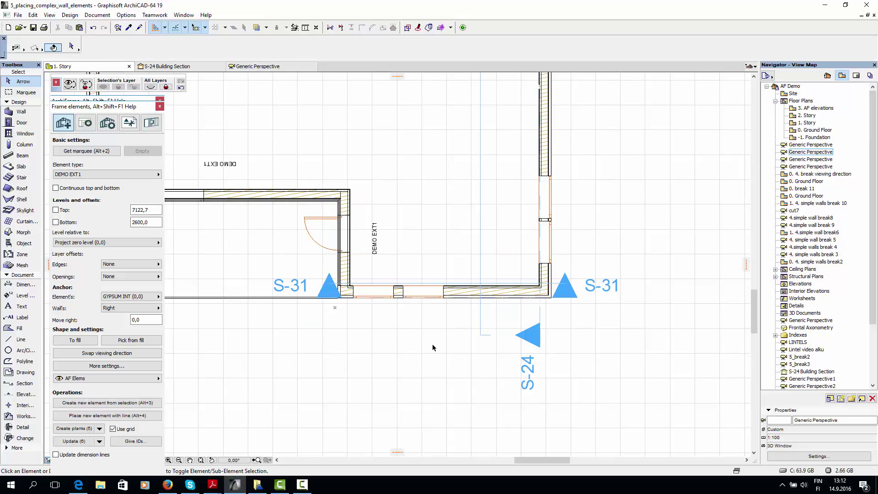
pyautogui.hotkey('ctrl', 'l')
pyautogui.scroll(-3, 591, 188)
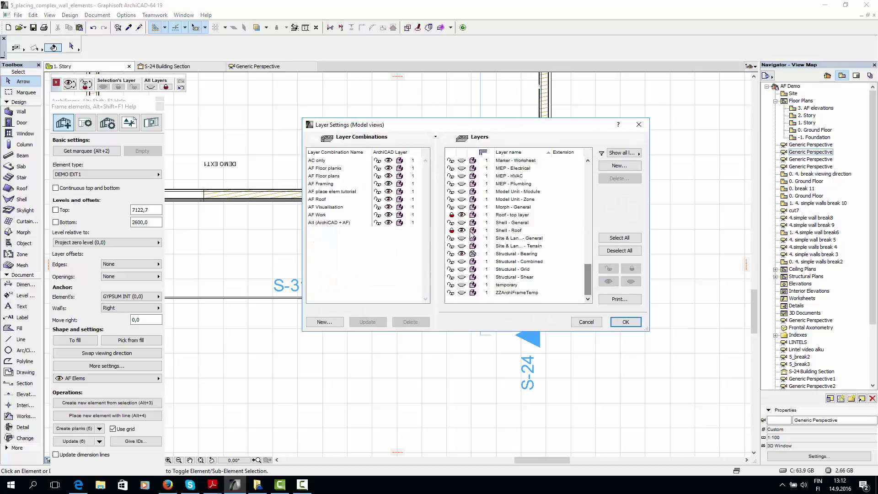
pyautogui.click(451, 215)
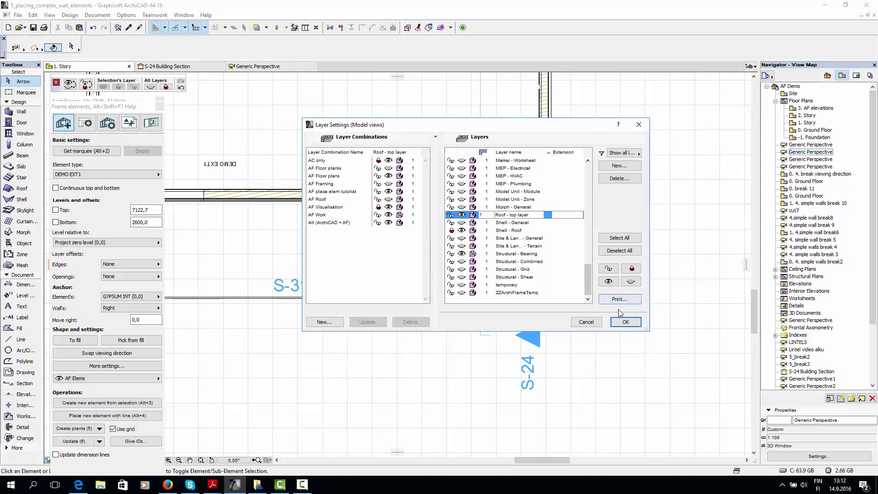
pyautogui.click(626, 322)
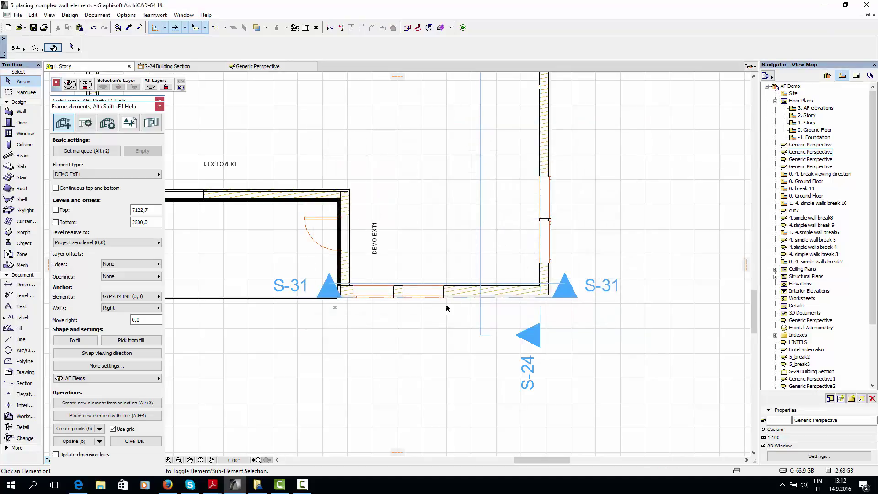
# Step: Place a DEMO EXT1 frame element by line from the wall corner to the wall's end point
pyautogui.click(141, 416)
pyautogui.scroll(5, 545, 293)
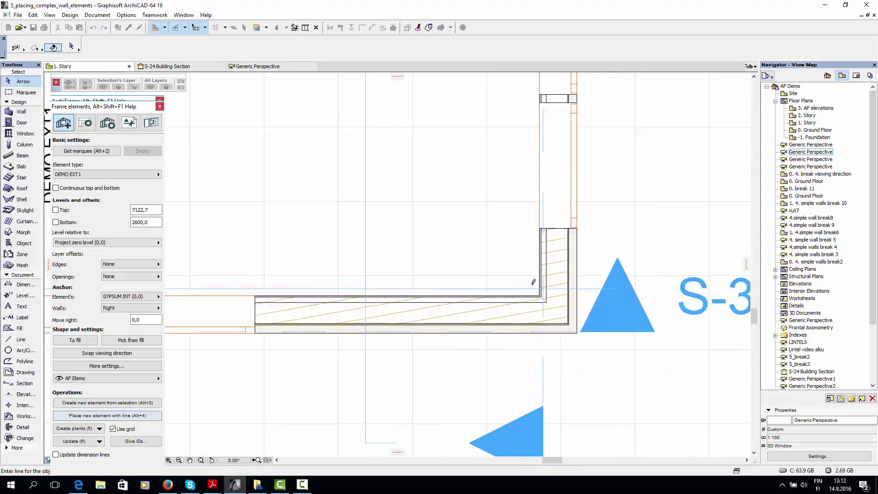
pyautogui.scroll(1, 545, 293)
pyautogui.scroll(-4, 545, 293)
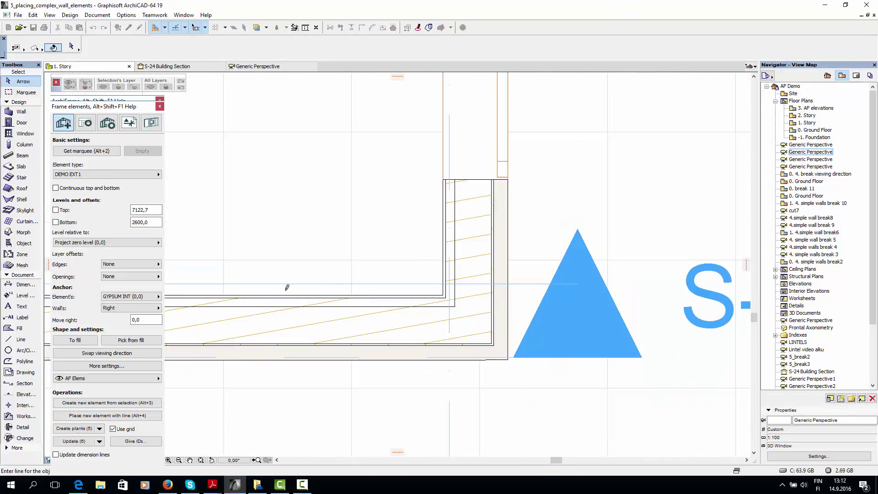
pyautogui.scroll(6, 498, 292)
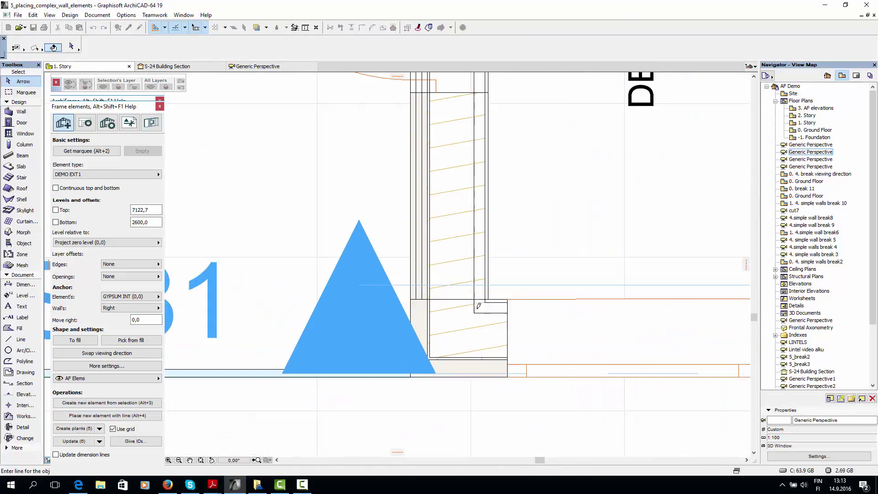
pyautogui.click(493, 297)
pyautogui.click(553, 342)
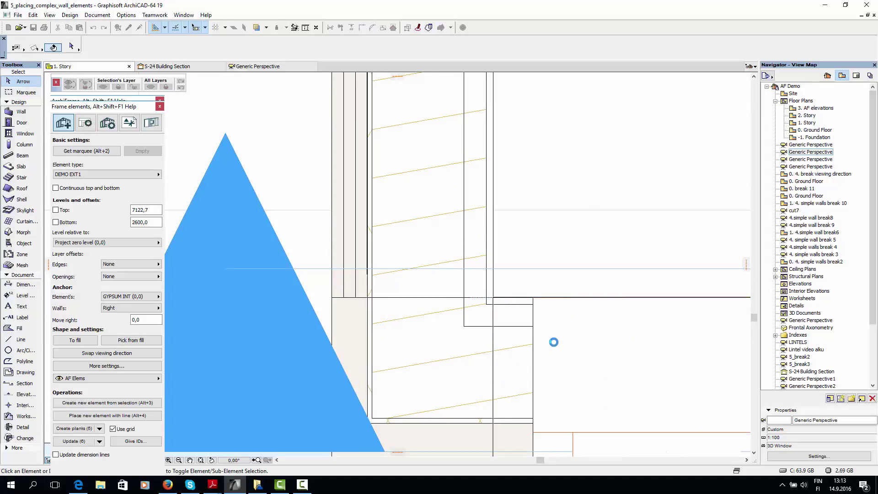
pyautogui.scroll(-5, 553, 342)
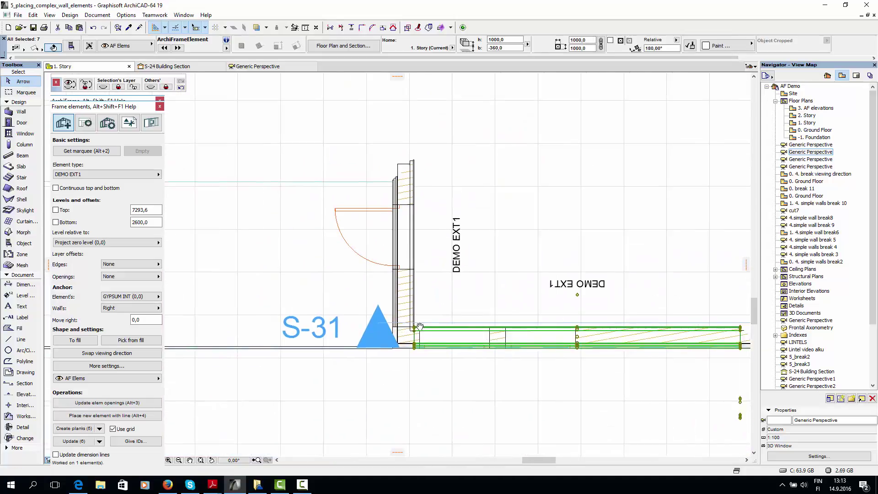
pyautogui.click(700, 357)
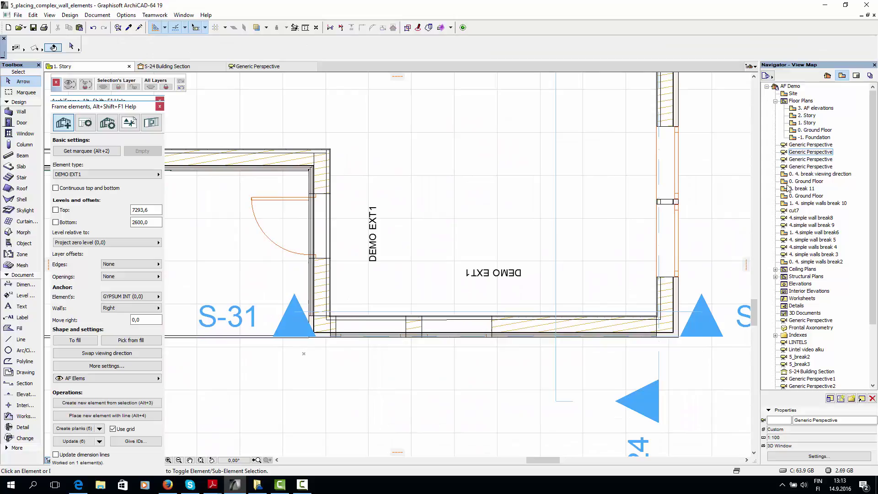
pyautogui.click(798, 146)
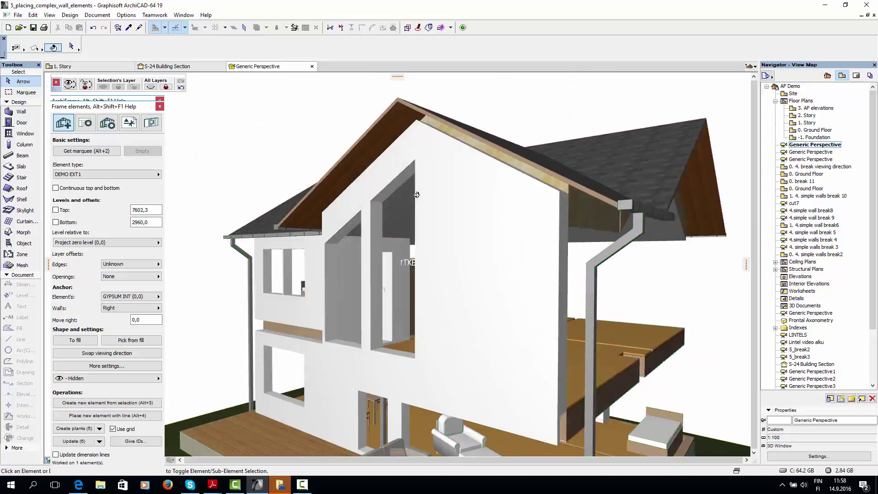
# Step: Orbit and zoom the Generic Perspective to inspect the gable end, then return to 1. Story
pyautogui.keyDown('shift'); pyautogui.moveTo(412, 206); pyautogui.dragTo(570, 224, button='middle'); pyautogui.keyUp('shift')
pyautogui.scroll(10, 366, 259)
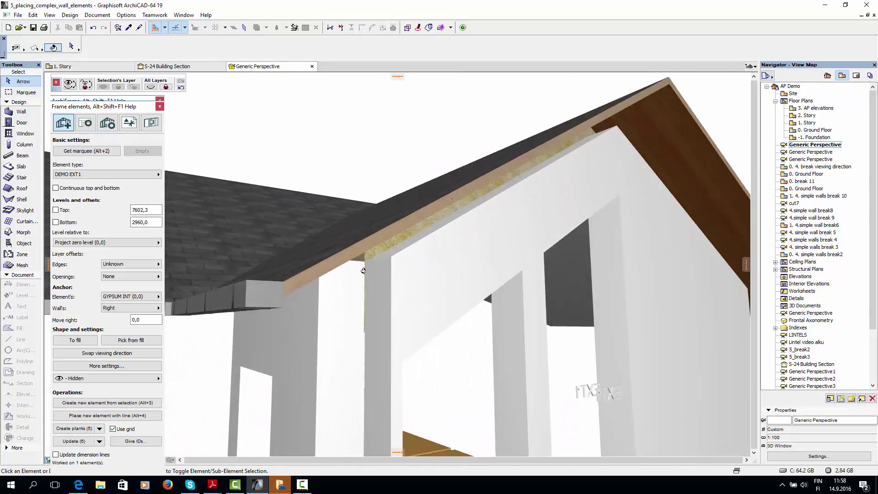
pyautogui.scroll(-8, 371, 257)
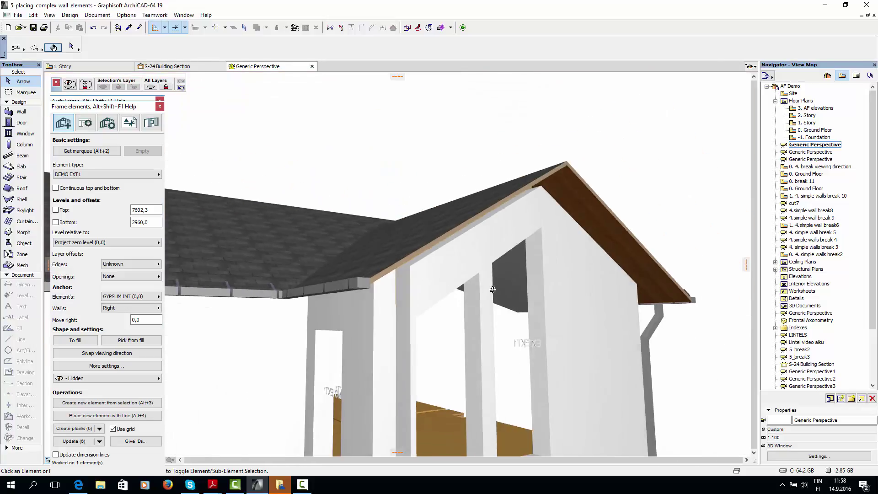
pyautogui.scroll(3, 557, 363)
pyautogui.scroll(-5, 556, 363)
pyautogui.keyDown('shift'); pyautogui.moveTo(556, 363); pyautogui.dragTo(526, 402, button='middle'); pyautogui.keyUp('shift')
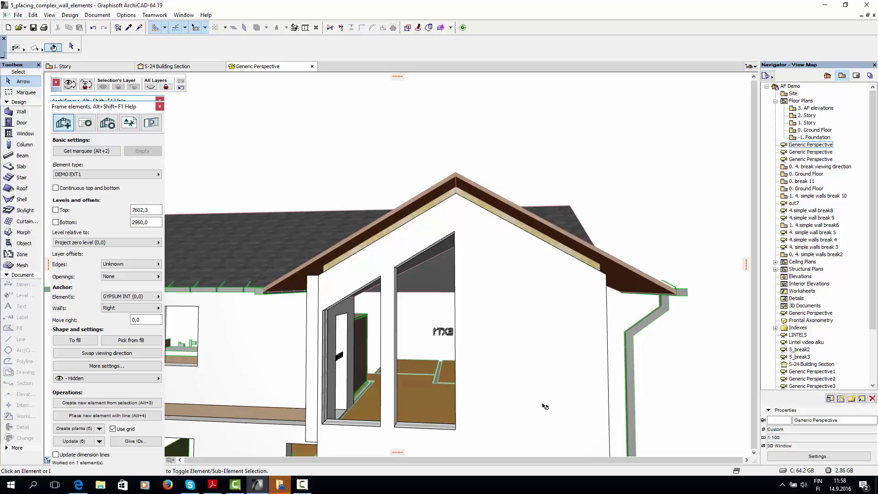
pyautogui.click(90, 67)
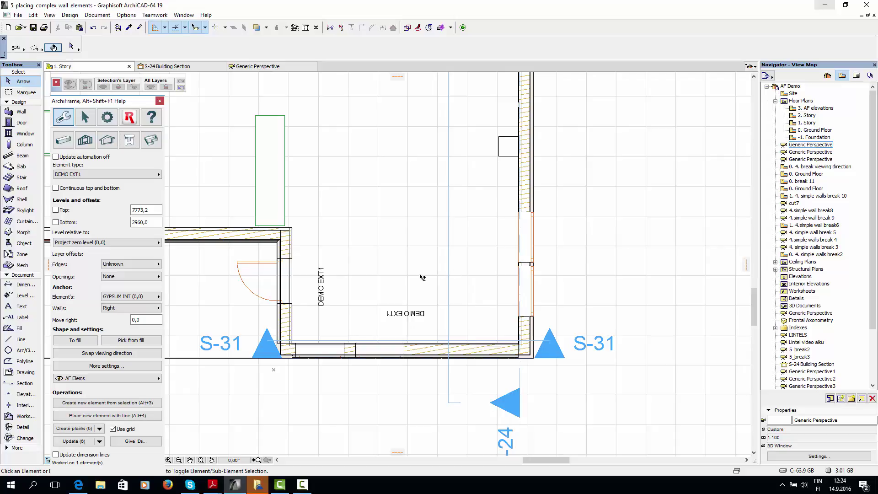
# Step: Confirm the element settings and place a DEMO EXT1 element along the gable wall between both corners
pyautogui.click(140, 368)
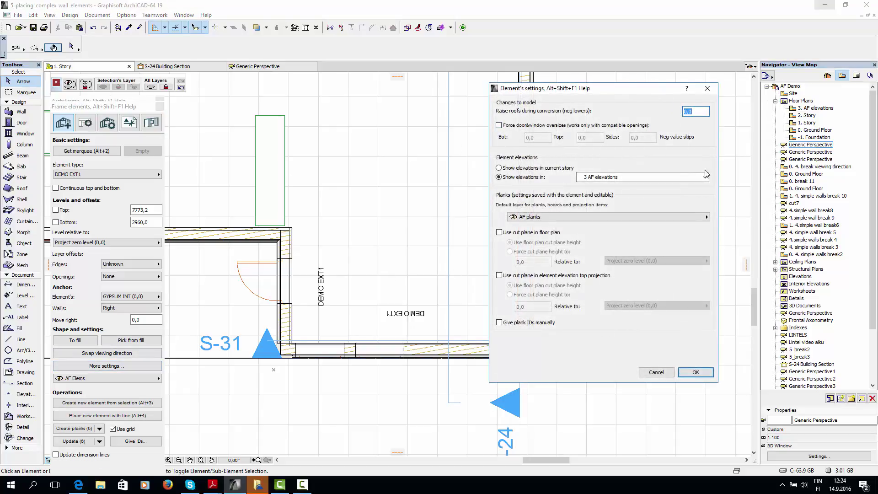
pyautogui.click(702, 375)
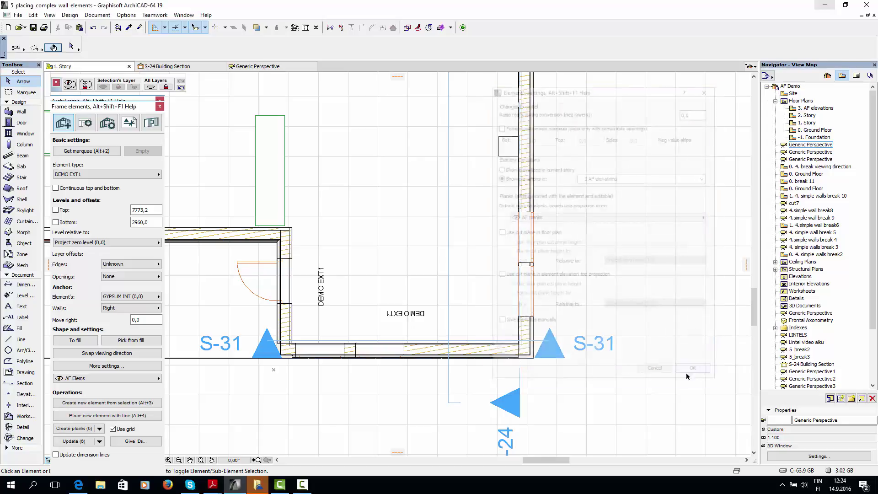
pyautogui.click(149, 416)
pyautogui.scroll(-2, 583, 274)
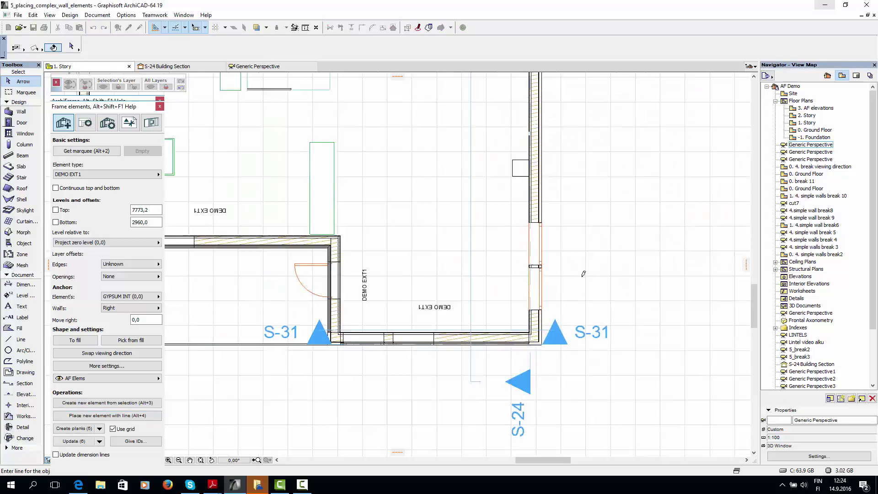
pyautogui.scroll(-2, 593, 298)
pyautogui.scroll(6, 542, 182)
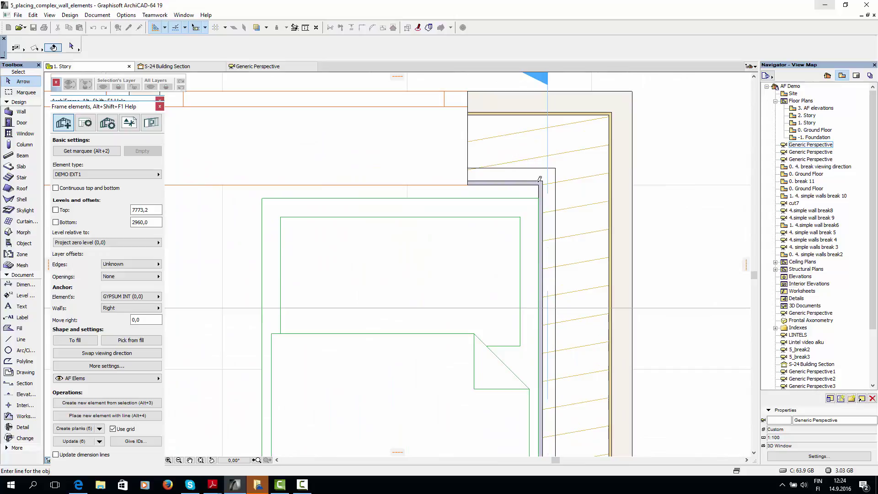
pyautogui.click(541, 181)
pyautogui.scroll(-5, 607, 343)
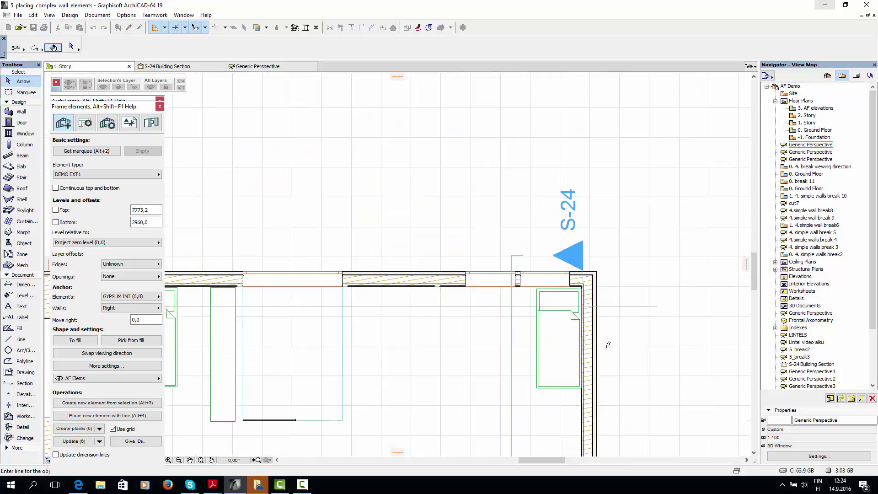
pyautogui.scroll(-2, 622, 412)
pyautogui.scroll(6, 511, 279)
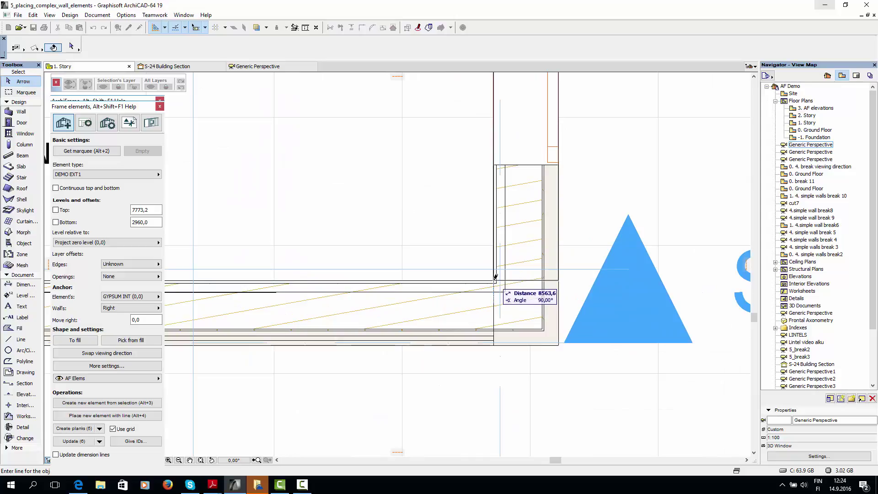
pyautogui.click(496, 278)
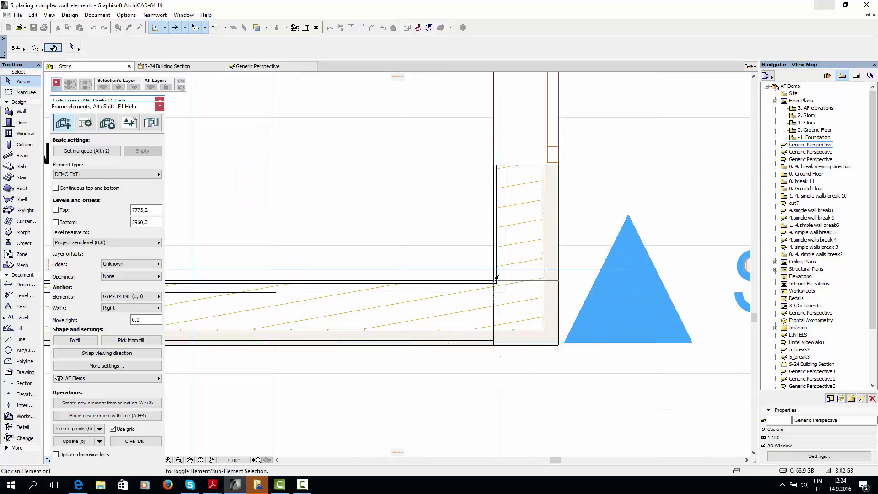
# Step: Show the new gable wall element's framing on its own in 3D
pyautogui.click(121, 101)
pyautogui.click(84, 118)
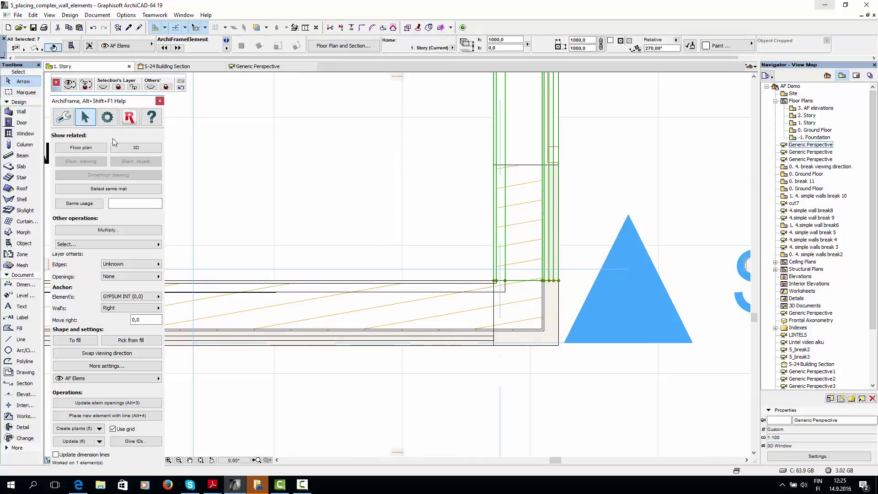
pyautogui.click(129, 152)
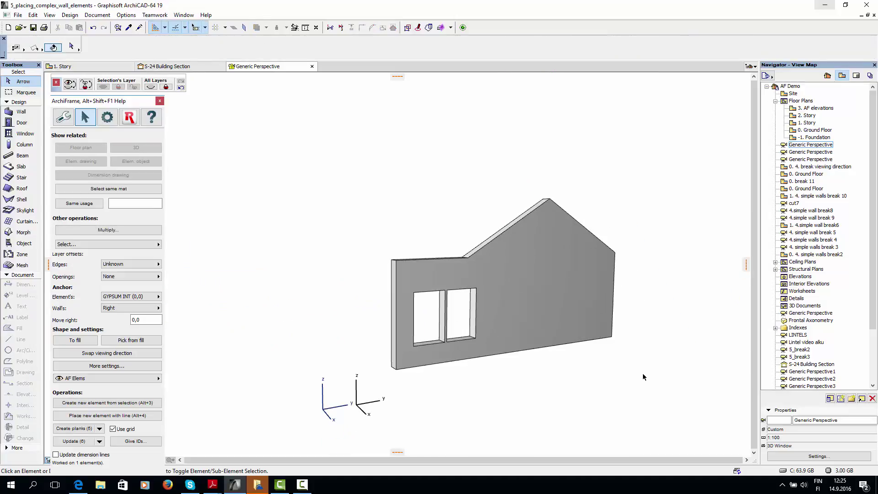
# Step: Orbit the shaped gable wall, then show all elements in 3D to see it under the roof
pyautogui.moveTo(559, 375); pyautogui.dragTo(468, 378)
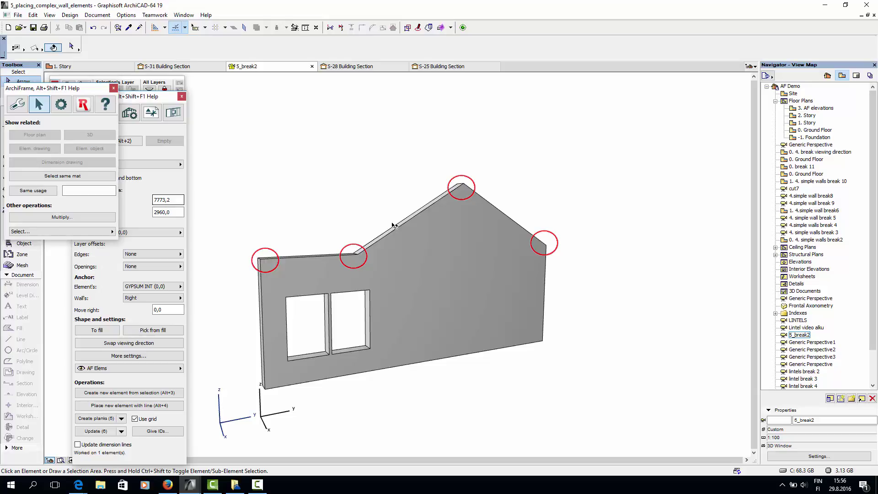
pyautogui.click(50, 16)
pyautogui.moveTo(114, 230)
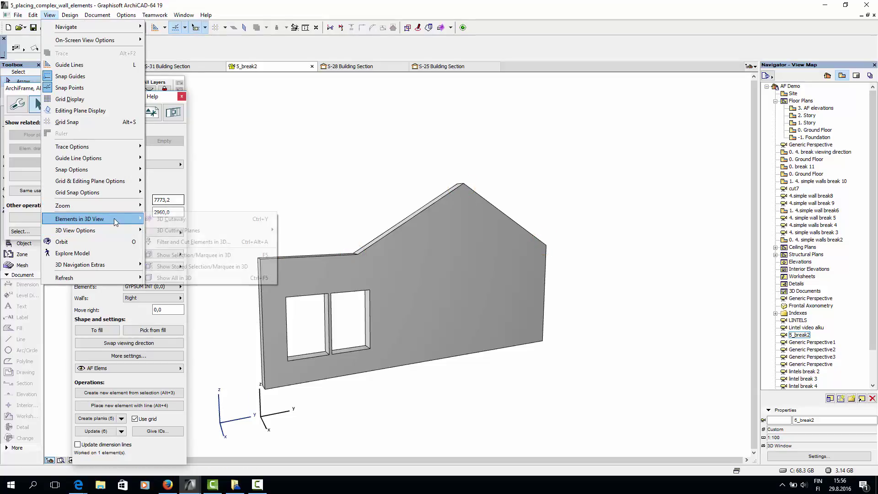
pyautogui.click(191, 265)
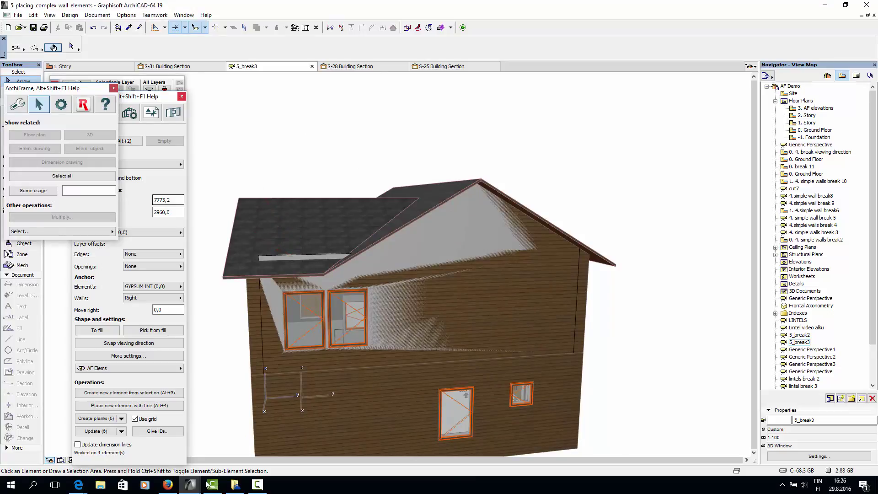
# Step: In demotalo32_valmis, adjust the 16 eave planks to the 38 gable wall frame elements
pyautogui.moveTo(191, 483)
pyautogui.click(214, 465)
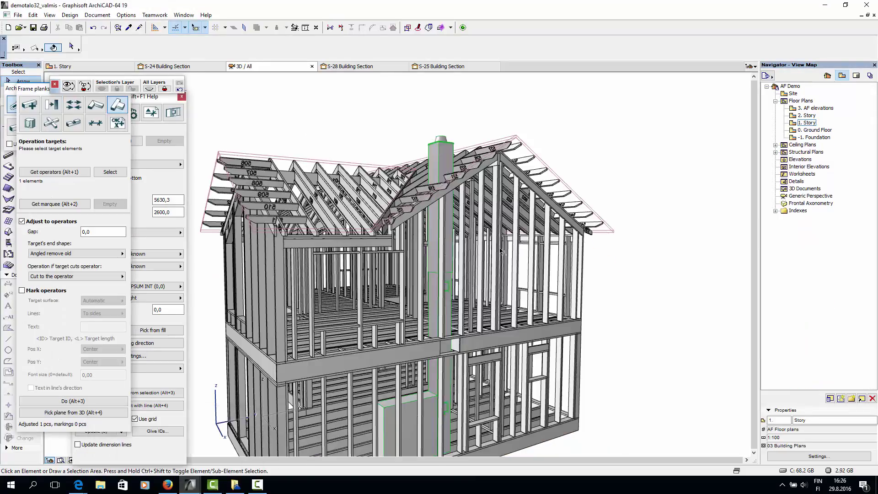
pyautogui.scroll(5, 466, 215)
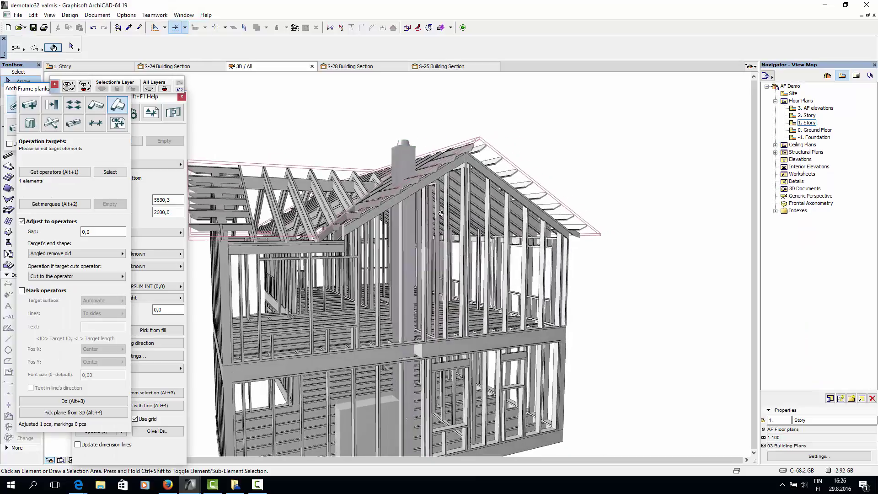
pyautogui.click(422, 194)
pyautogui.press('Escape')
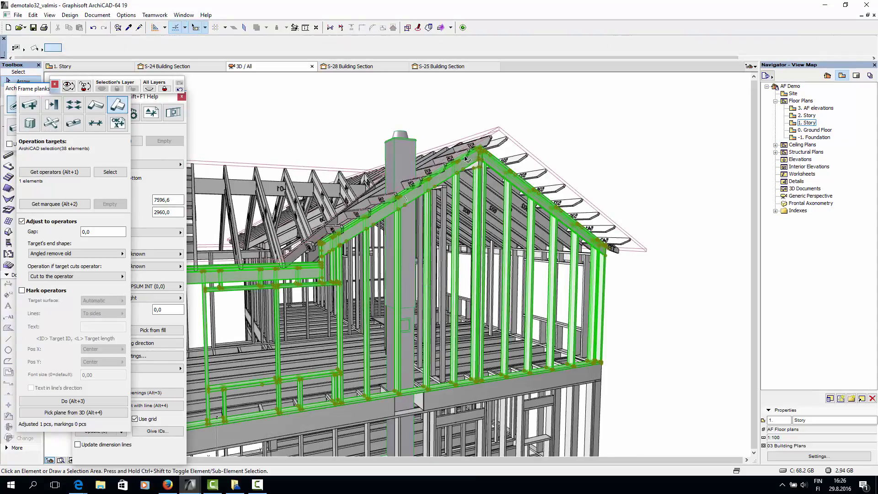
pyautogui.click(475, 148)
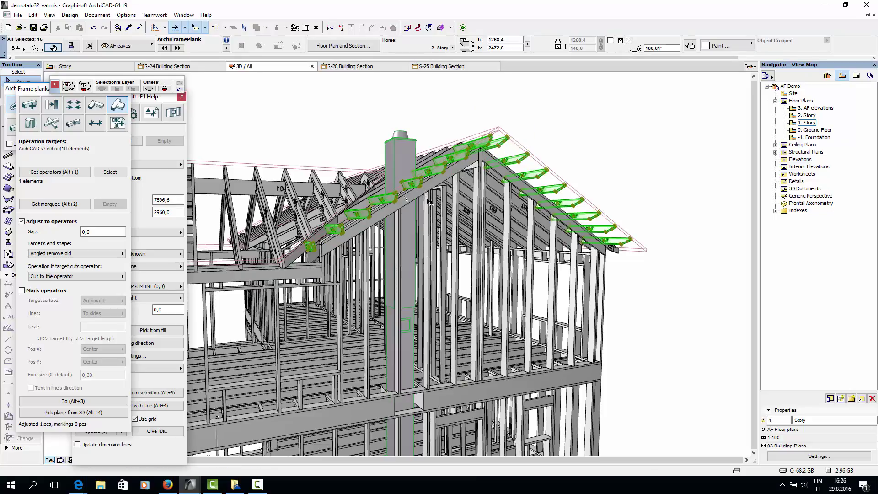
pyautogui.hotkey('alt', '3')
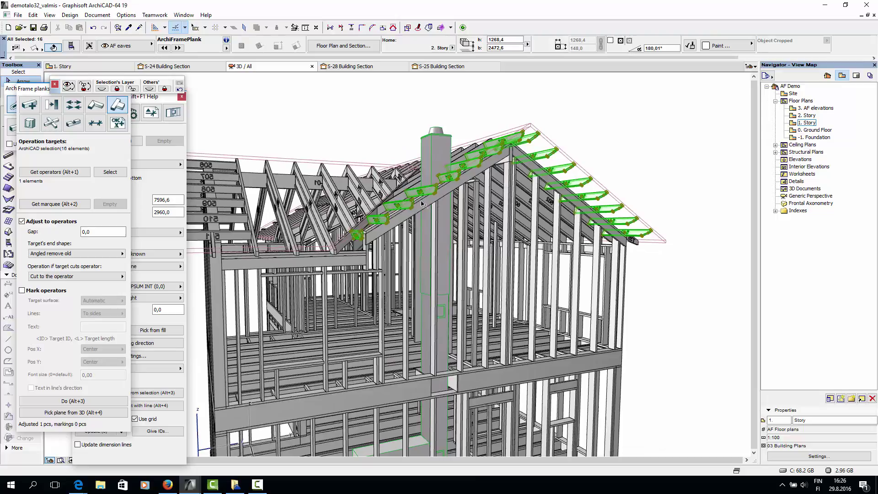
# Step: Select the 8 roof rafters and orbit the house to review the roof framing in 3D
pyautogui.click(429, 204)
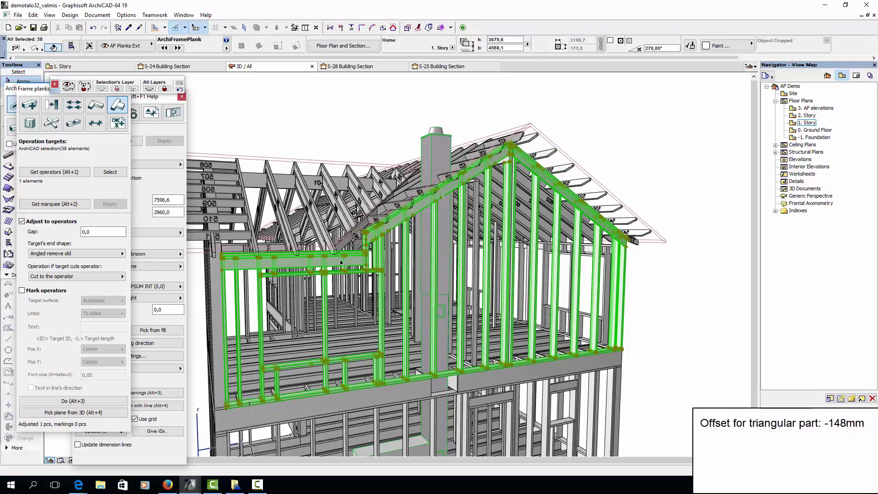
pyautogui.press('Escape')
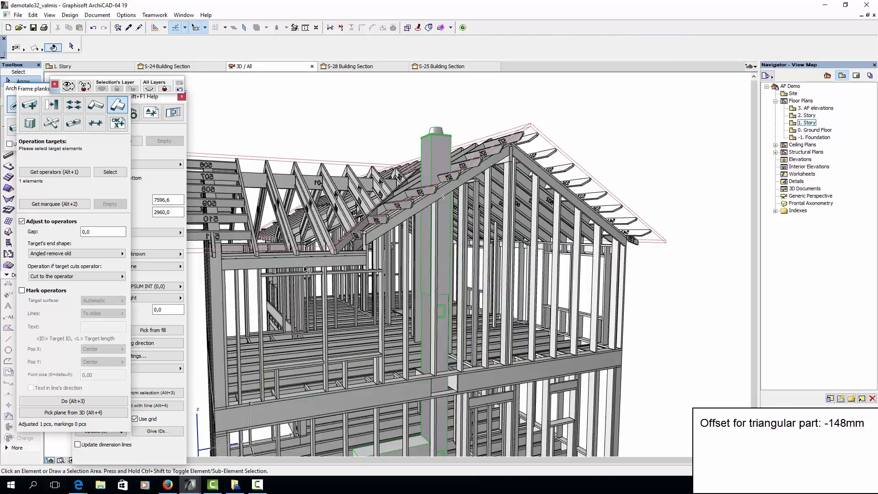
pyautogui.scroll(5, 285, 265)
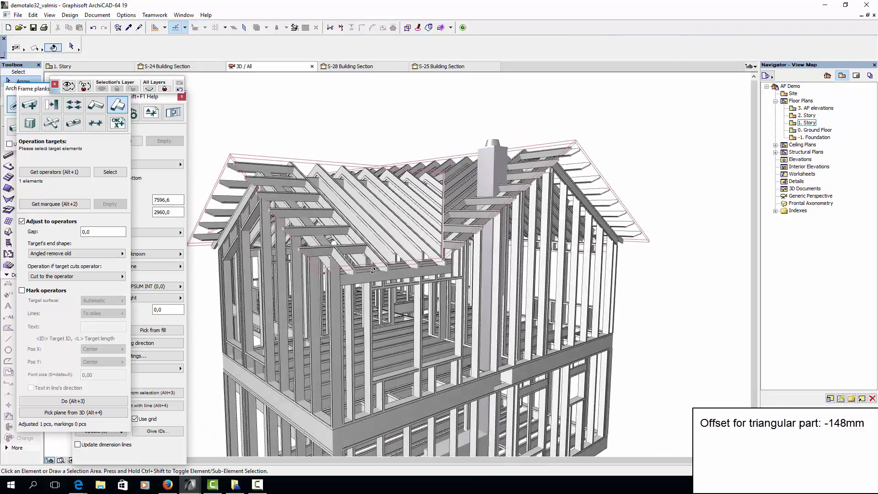
pyautogui.scroll(5, 380, 268)
pyautogui.scroll(2, 379, 268)
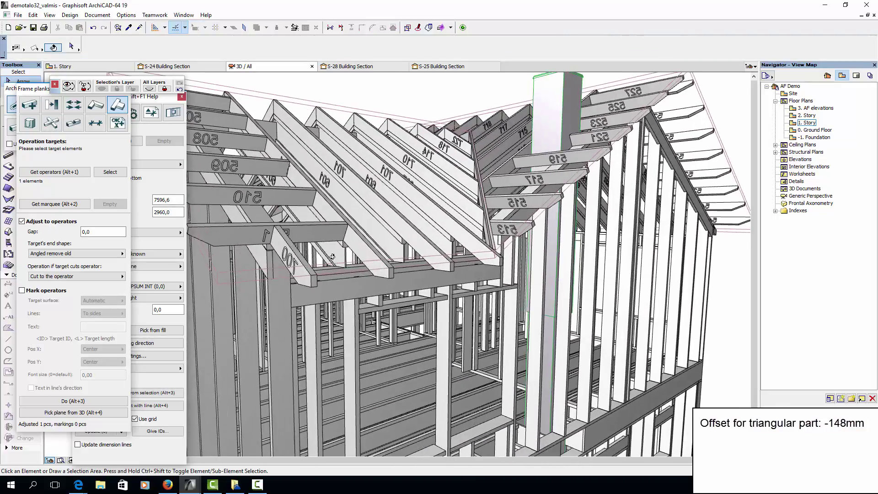
pyautogui.click(388, 268)
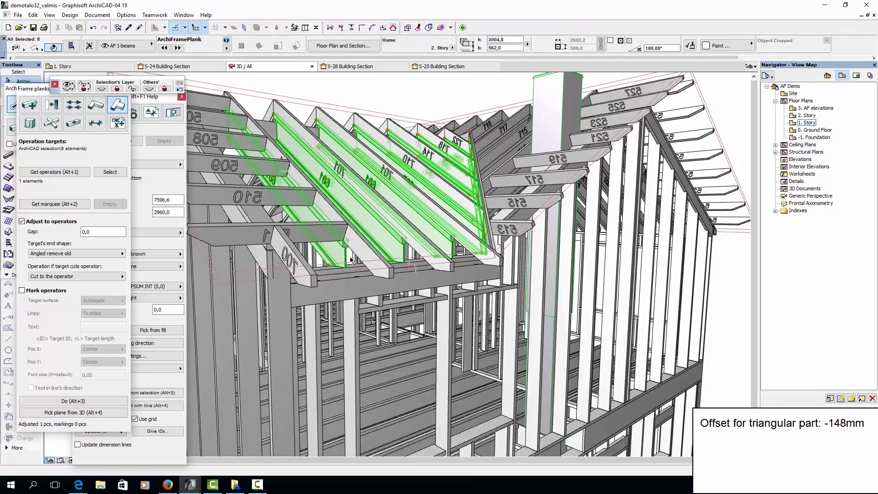
pyautogui.scroll(-4, 349, 277)
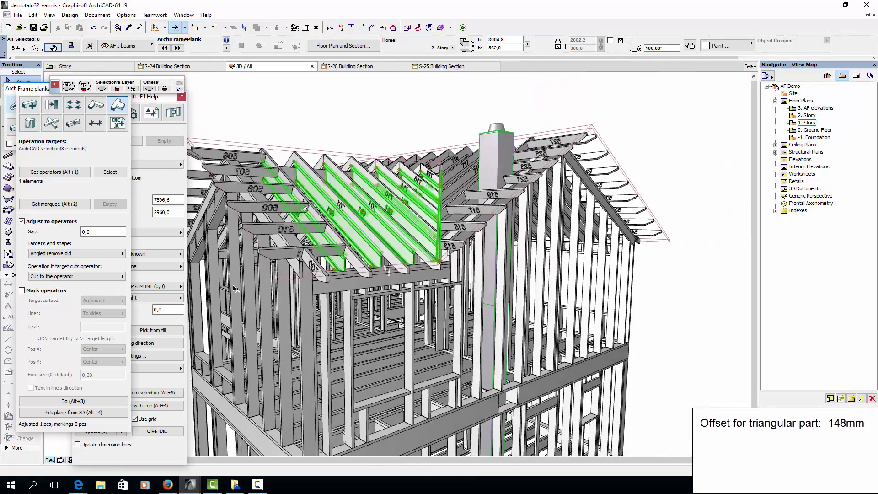
pyautogui.keyDown('shift'); pyautogui.moveTo(235, 287); pyautogui.dragTo(338, 347, button='middle'); pyautogui.keyUp('shift')
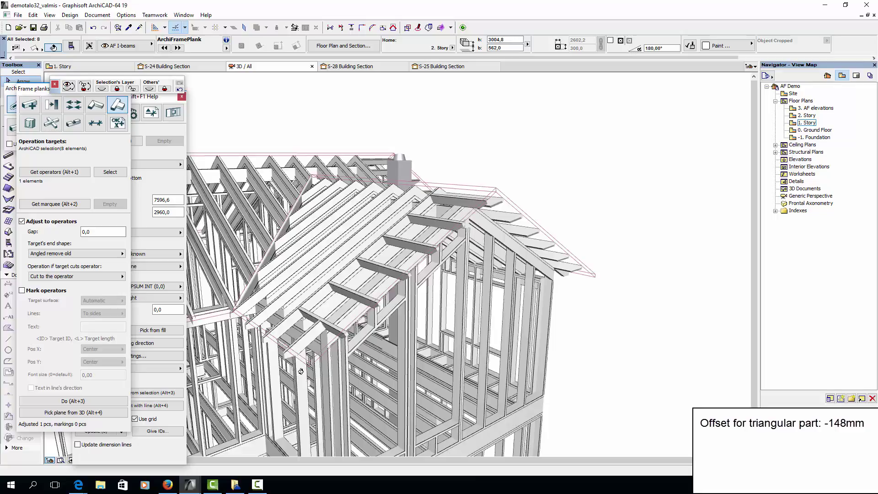
pyautogui.keyDown('shift'); pyautogui.moveTo(303, 374); pyautogui.dragTo(349, 283, button='middle'); pyautogui.keyUp('shift')
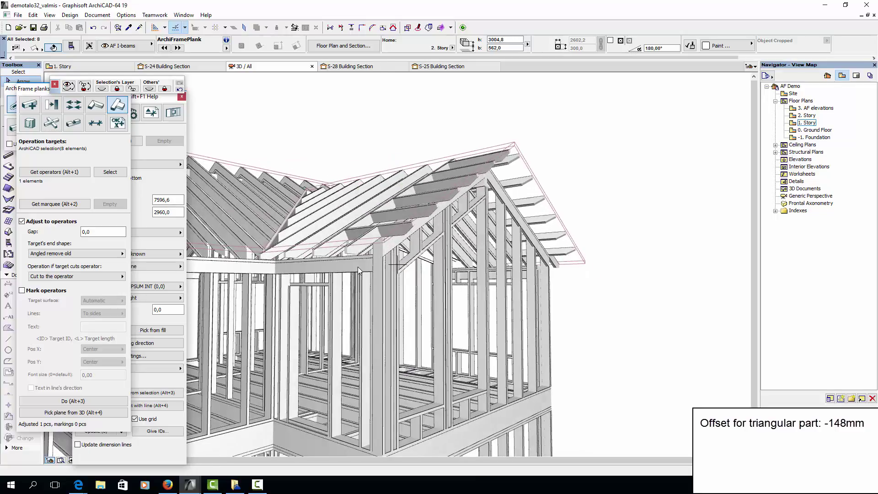
# Step: Open the S-28 building section from its marker
pyautogui.click(358, 267)
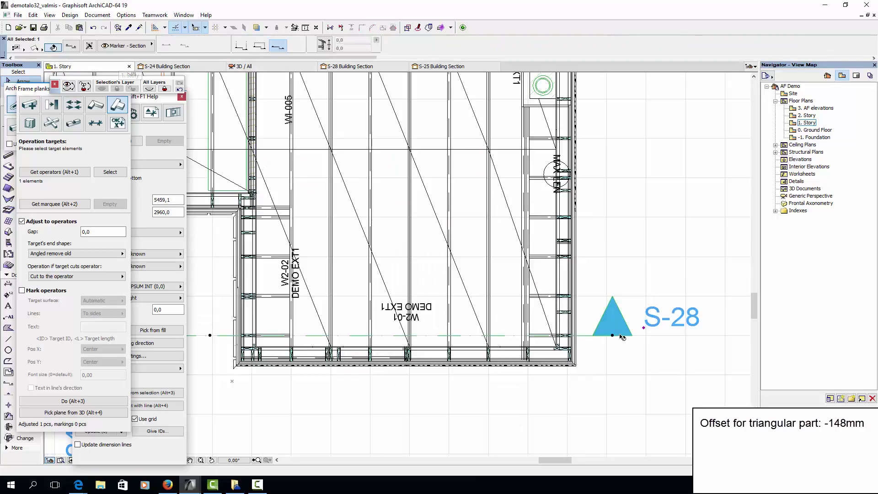
pyautogui.rightClick(612, 336)
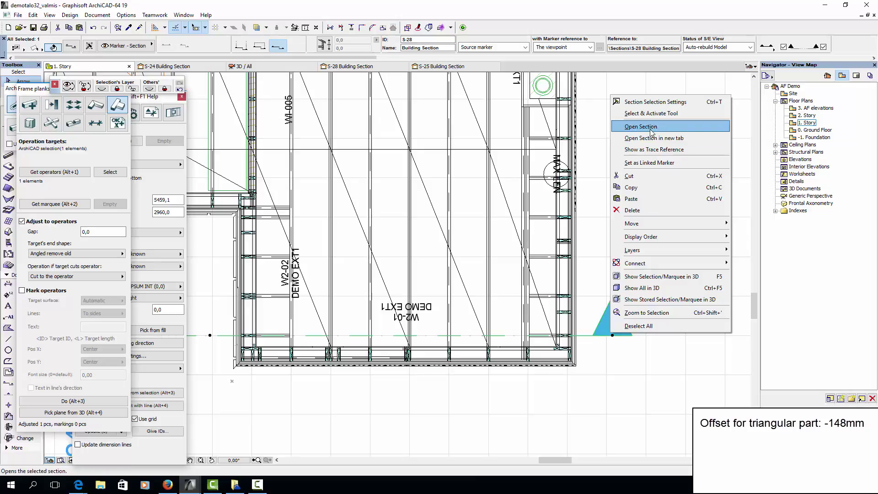
pyautogui.click(652, 132)
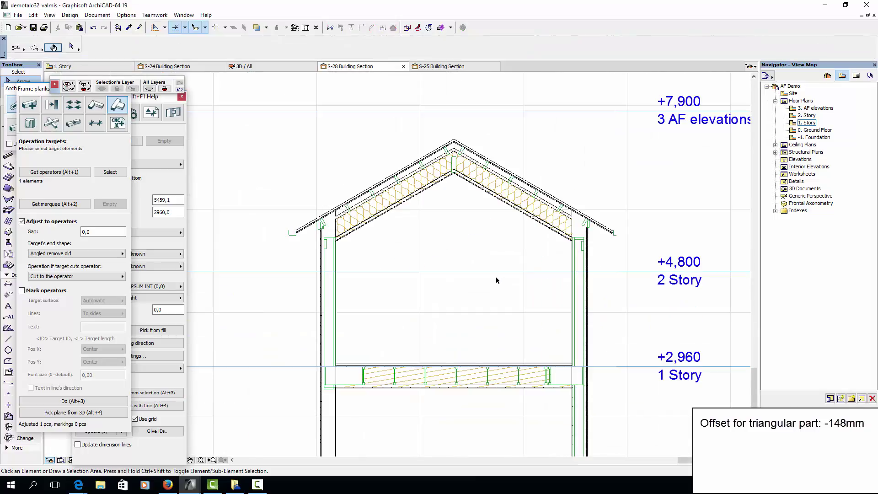
pyautogui.scroll(4, 364, 267)
# Step: Measure the left wall frame's straight lower part at 2499.1 mm high
pyautogui.click(317, 230)
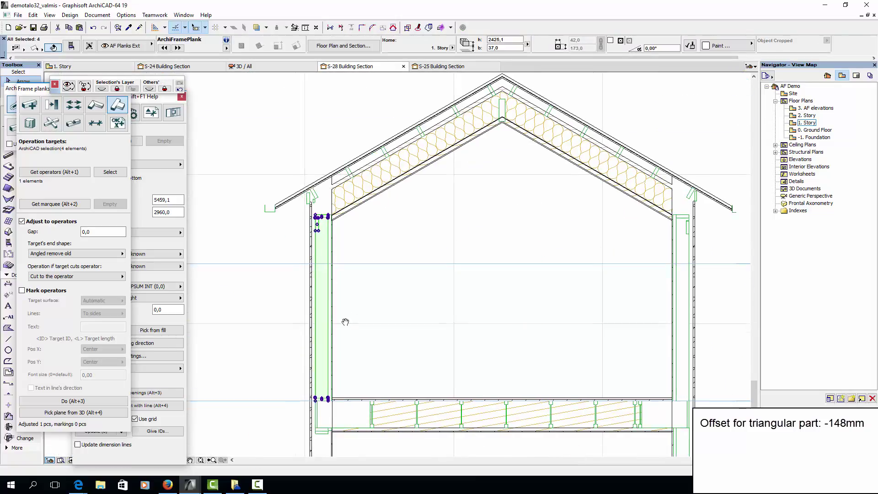
pyautogui.moveTo(345, 322); pyautogui.dragTo(350, 387, button='middle')
pyautogui.scroll(2, 350, 387)
pyautogui.press('m')
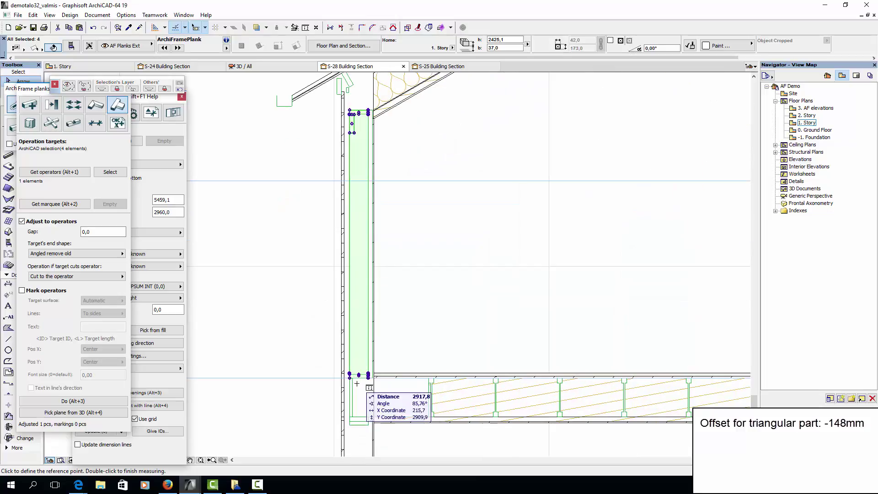
pyautogui.click(350, 375)
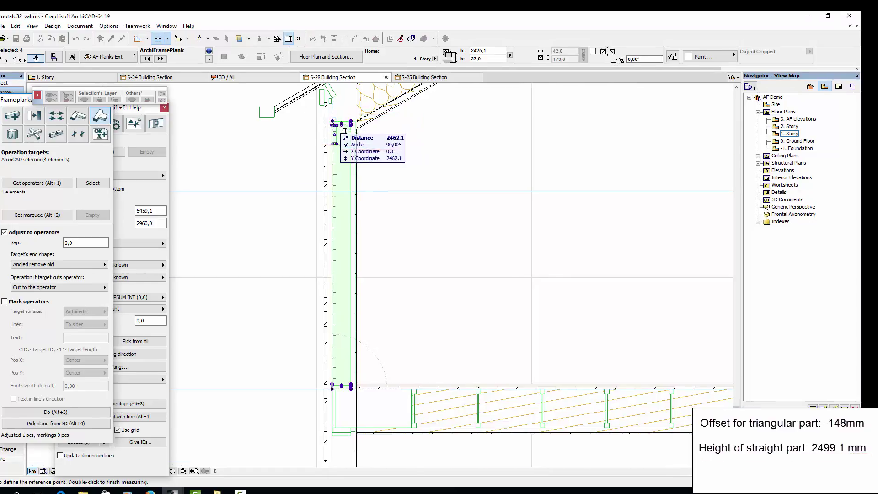
pyautogui.scroll(-3, 351, 112)
pyautogui.scroll(-5, 270, 209)
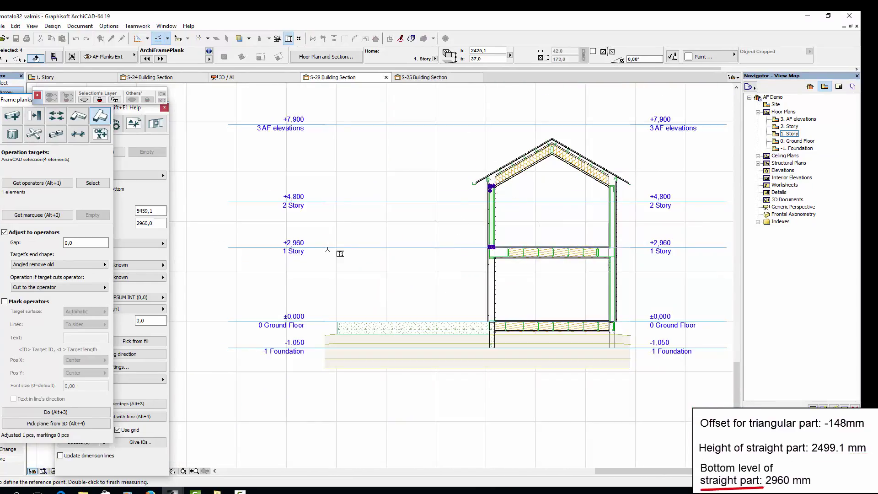
pyautogui.press('Escape')
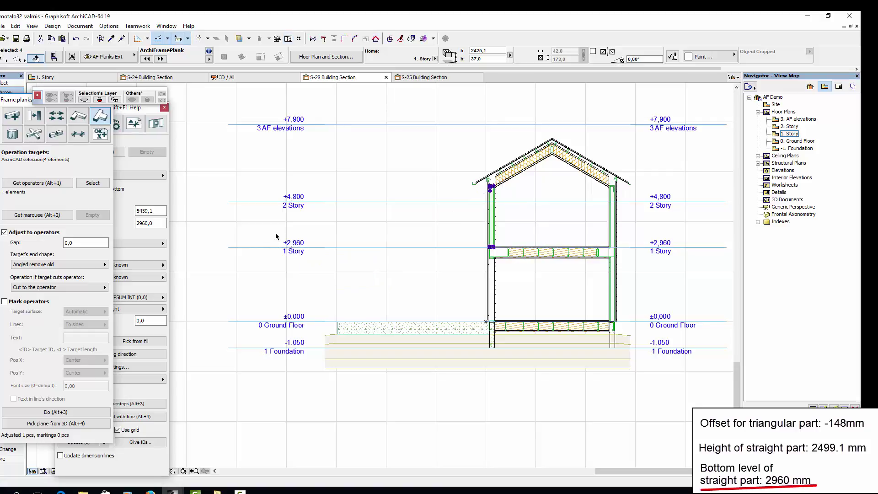
# Step: Switch to 5_placing_complex_wall_elements and check its gable wall element in 3D
pyautogui.moveTo(173, 490)
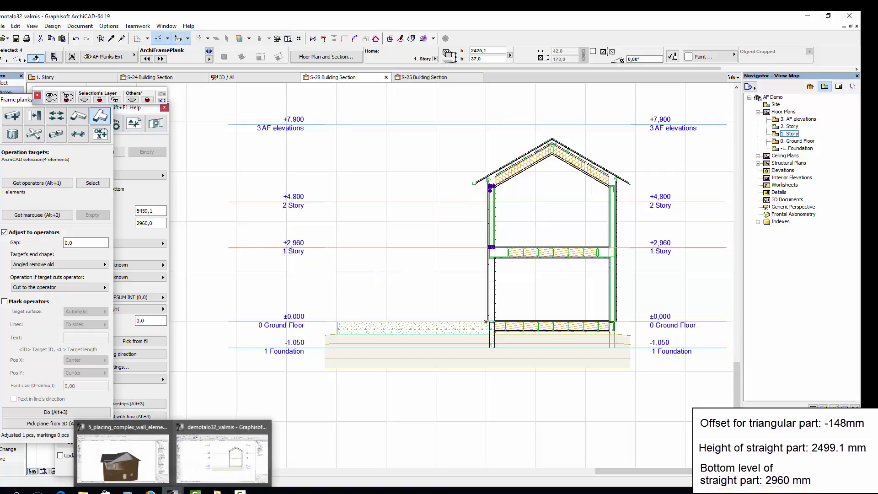
pyautogui.click(153, 479)
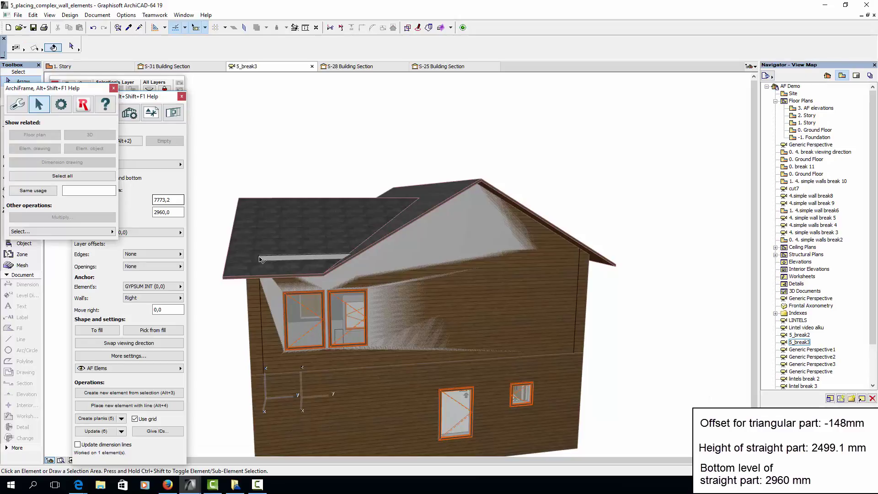
pyautogui.click(350, 321)
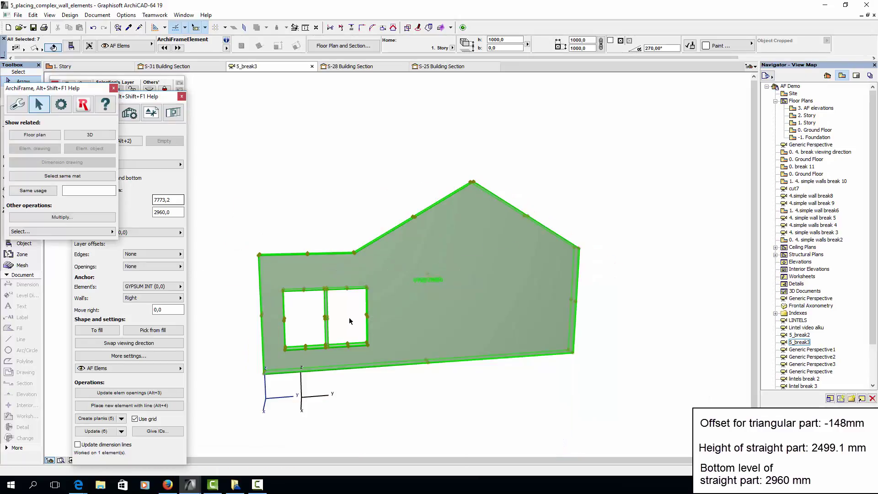
pyautogui.click(414, 389)
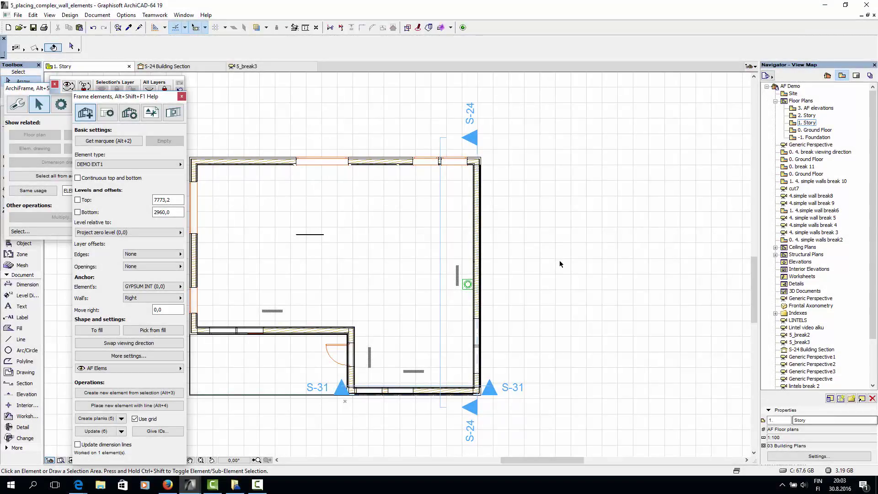
# Step: Open the S-24 building section from its section marker
pyautogui.scroll(2, 457, 143)
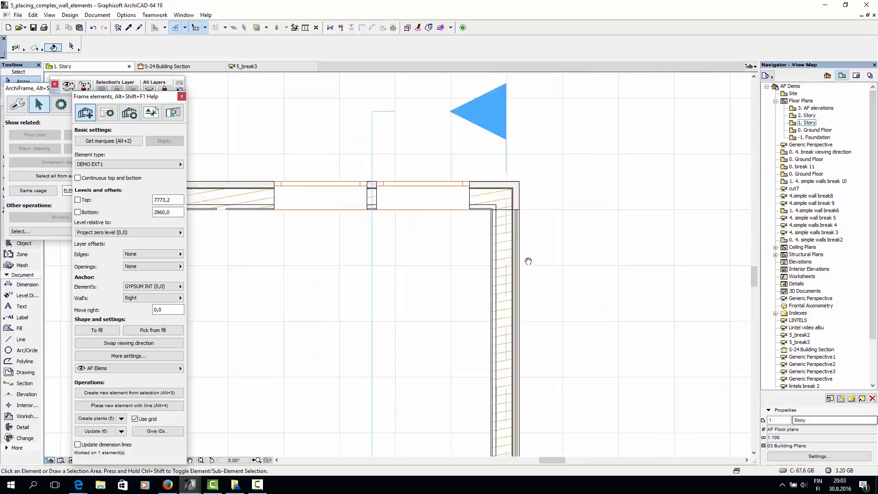
pyautogui.scroll(2, 504, 268)
pyautogui.click(511, 214)
pyautogui.rightClick(501, 169)
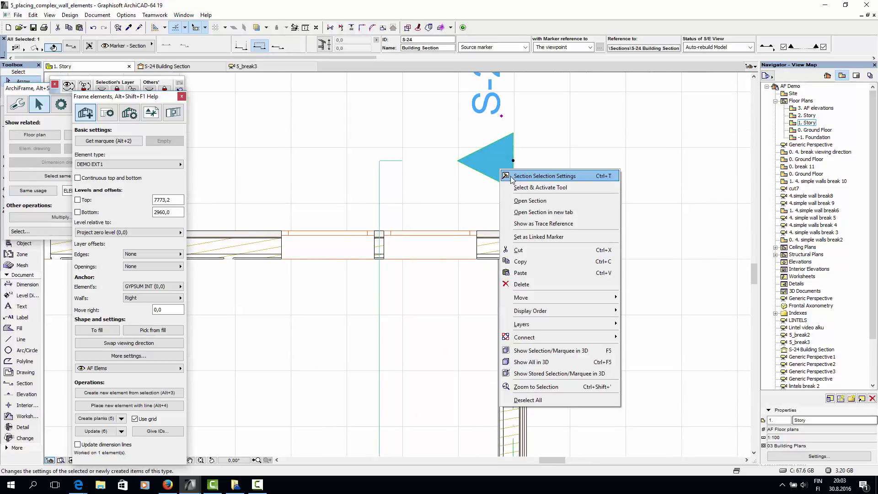
pyautogui.click(518, 200)
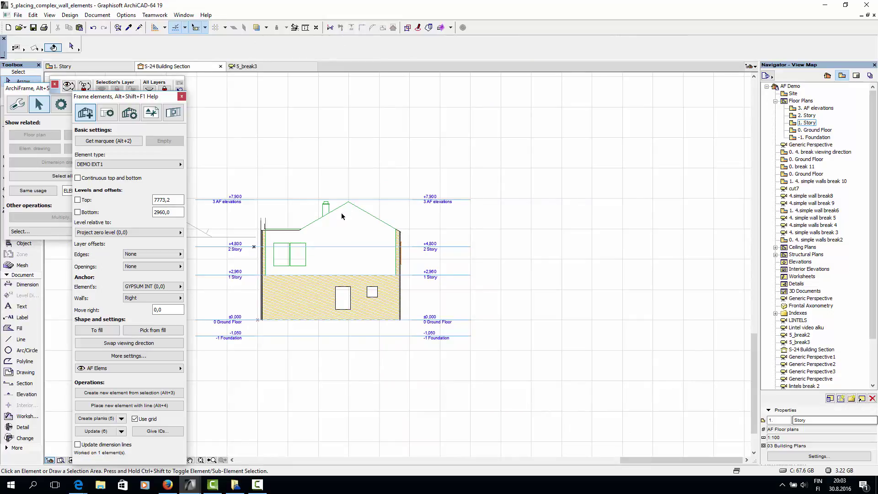
# Step: Offset the gable wall element's sloped roof edge by -0,148 so it sits under the roof
pyautogui.scroll(4, 341, 216)
pyautogui.click(387, 218)
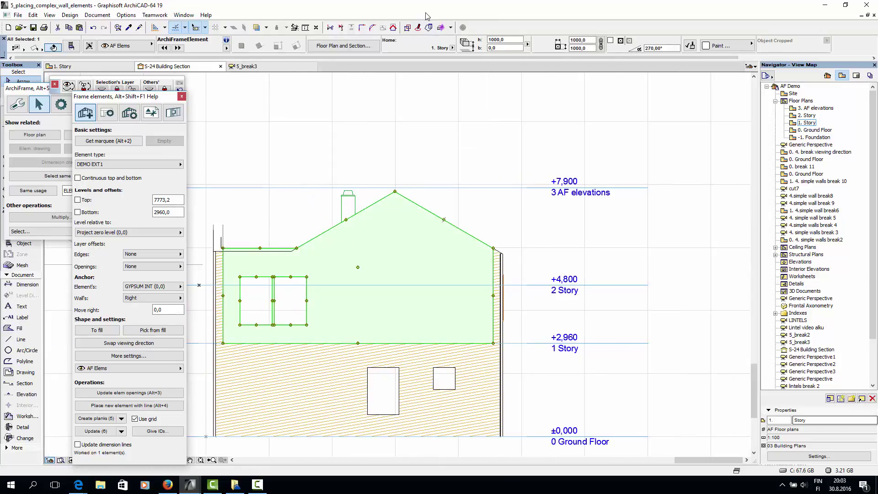
pyautogui.click(443, 220)
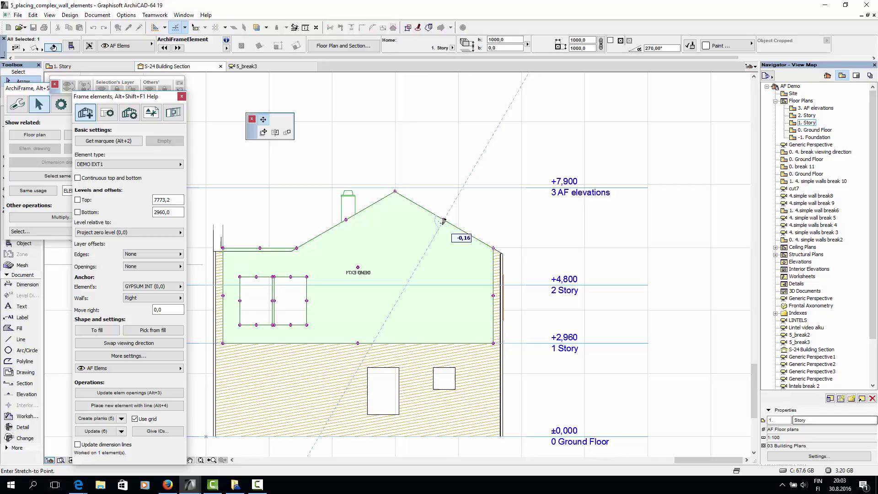
pyautogui.write('-')
pyautogui.write('0,148')
pyautogui.press('Return')
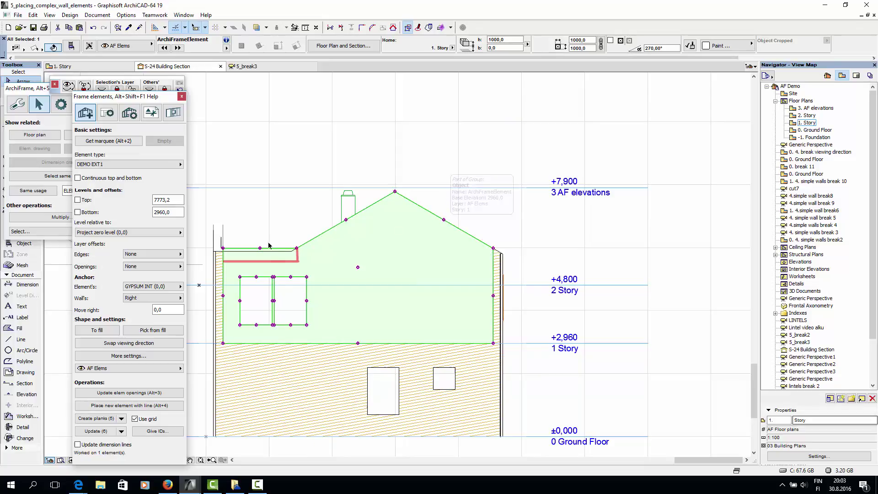
pyautogui.click(297, 248)
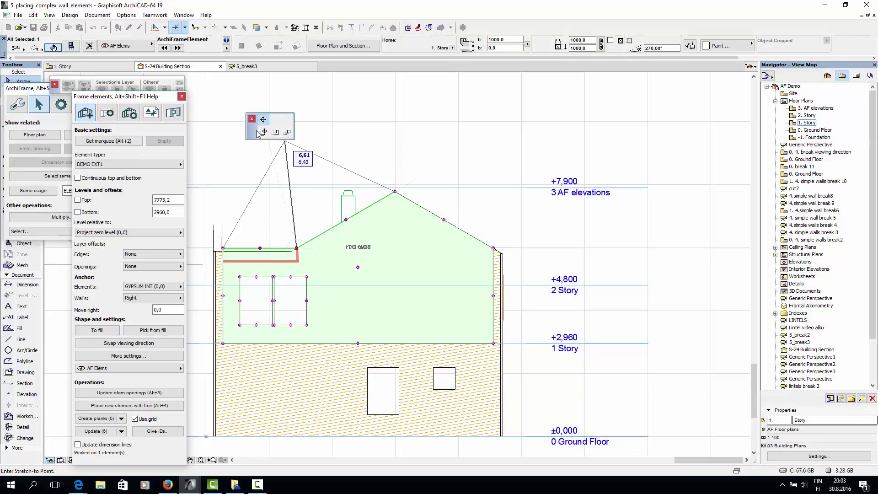
pyautogui.click(297, 248)
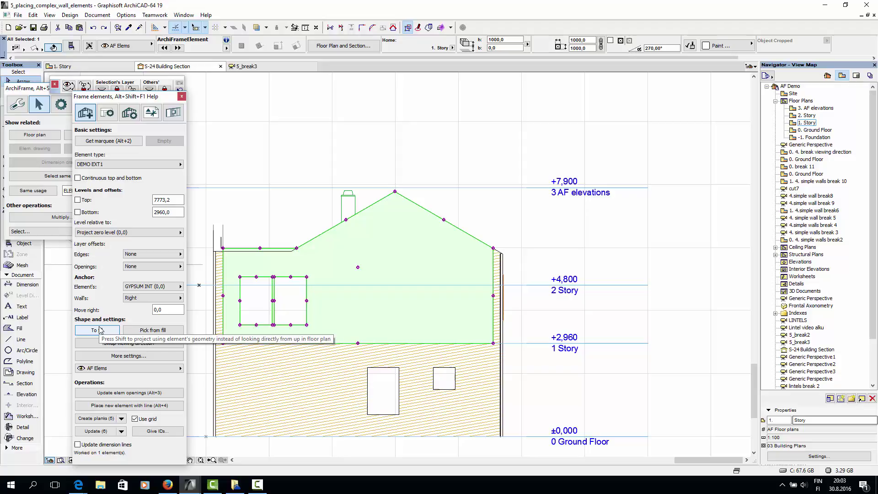
pyautogui.scroll(-2, 259, 308)
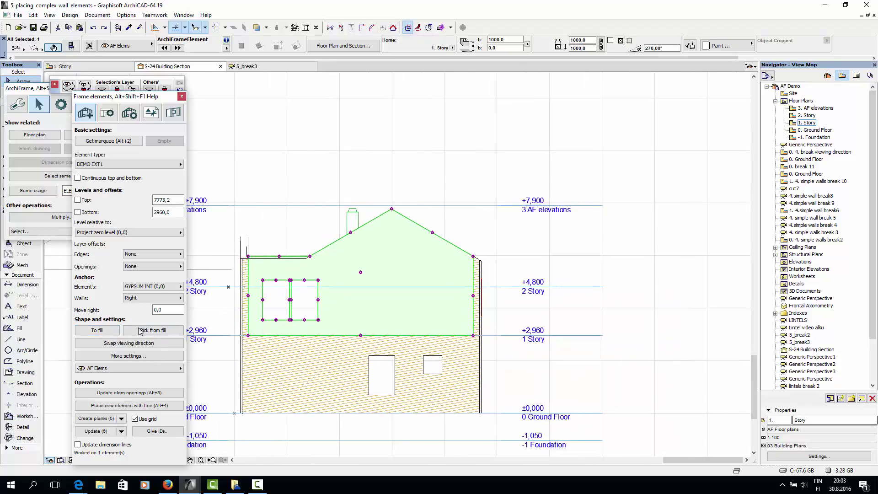
# Step: Turn the gable wall element's outline into a fill with window openings, placed right of the section
pyautogui.click(116, 333)
pyautogui.scroll(-2, 480, 340)
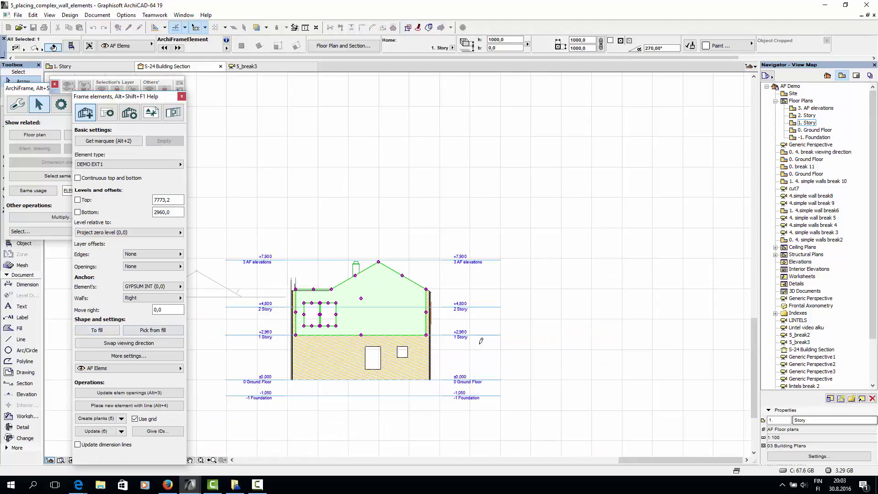
pyautogui.click(540, 334)
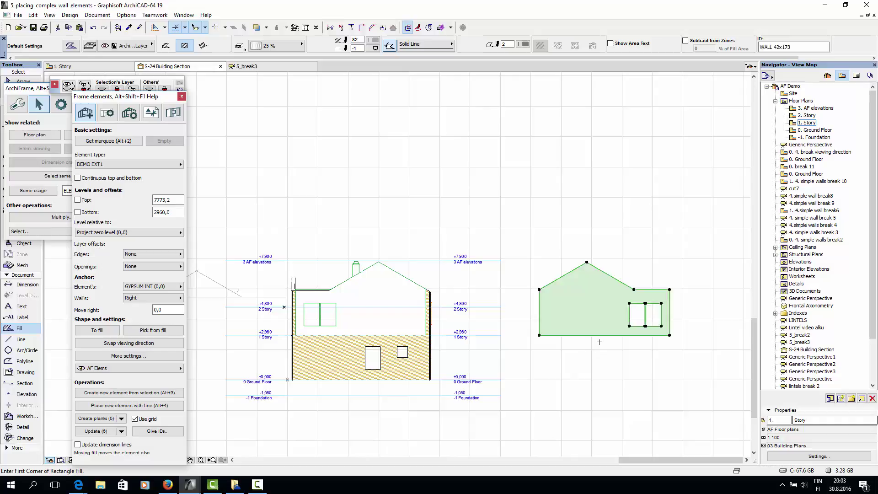
pyautogui.press('Escape')
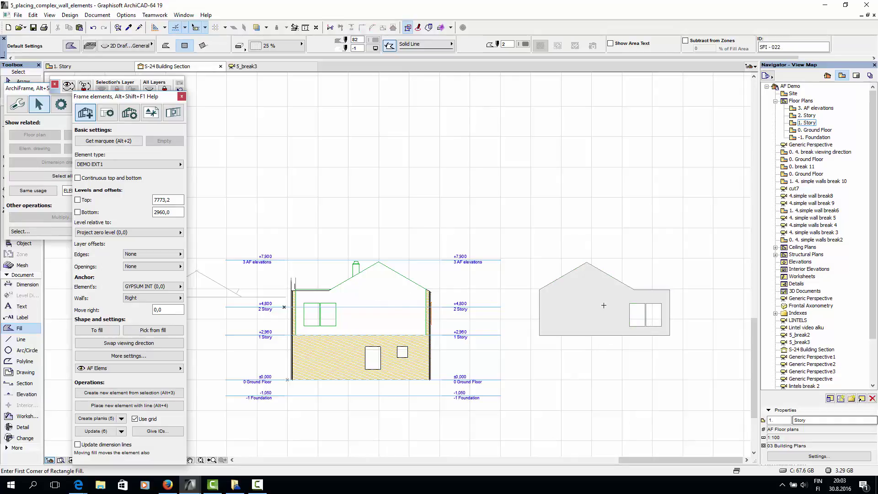
pyautogui.press('shift')
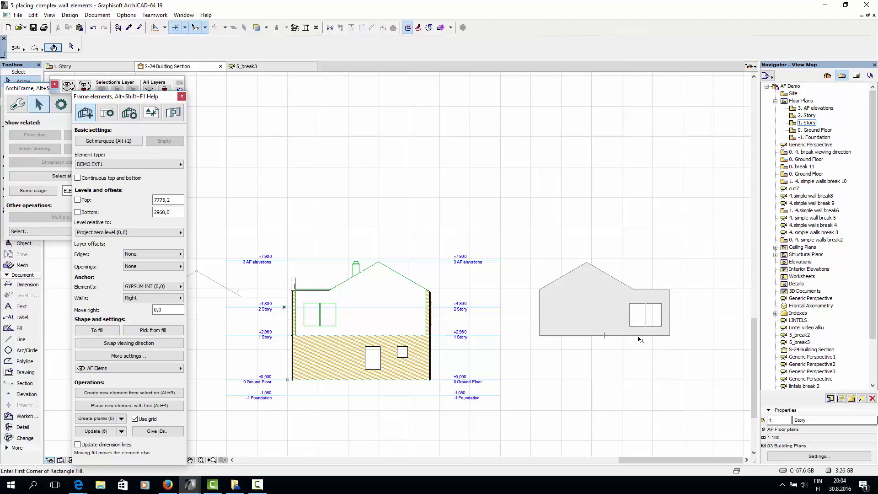
pyautogui.scroll(3, 661, 306)
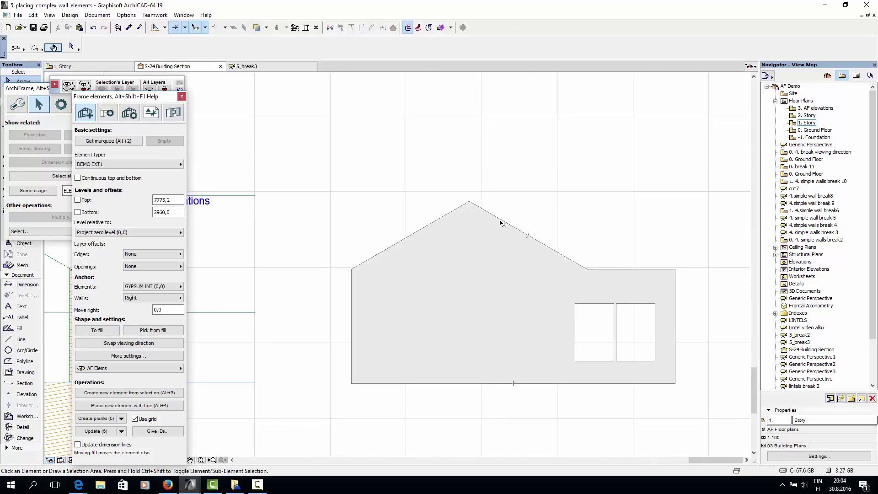
# Step: Draw a vertical guide line up from the fill's roof-and-wall corner
pyautogui.click(21, 339)
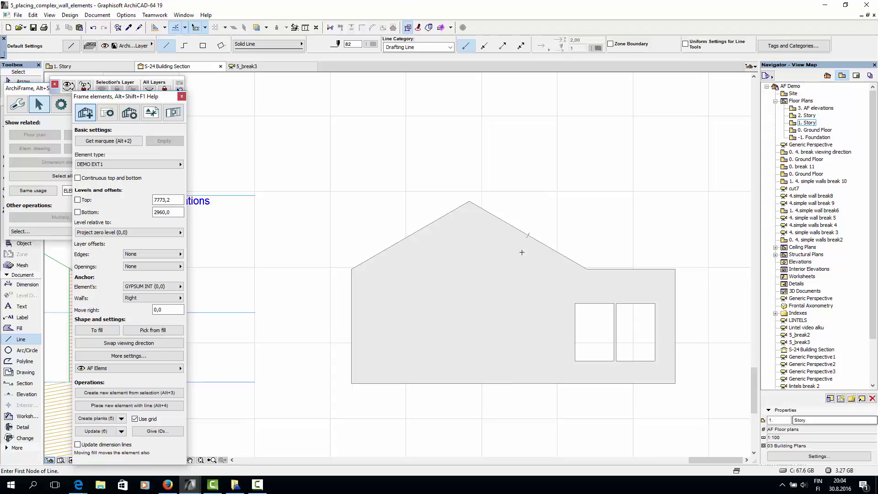
pyautogui.click(586, 266)
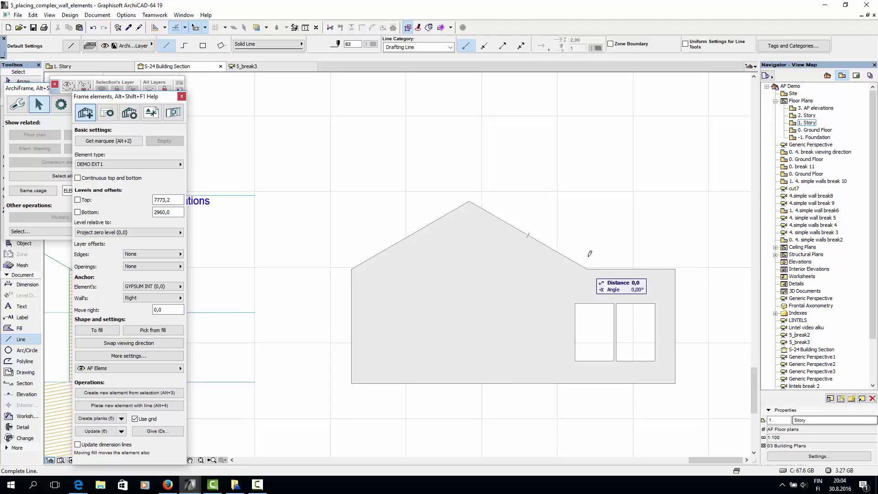
pyautogui.click(589, 207)
pyautogui.scroll(4, 587, 272)
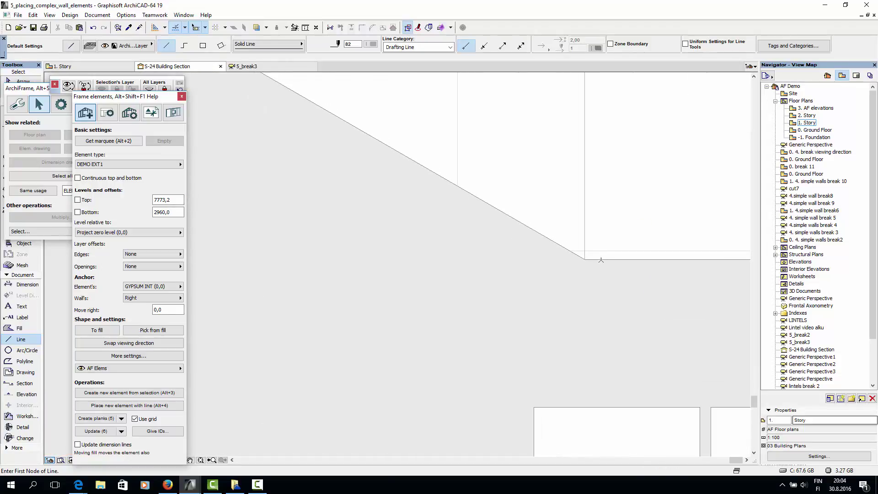
pyautogui.scroll(-3, 591, 269)
pyautogui.press('shift')
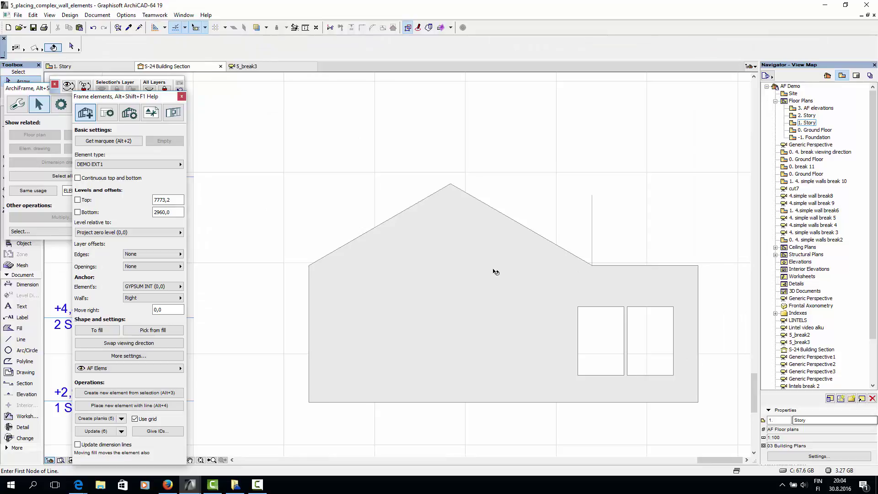
# Step: Offset both of the fill's sloped roof edges 148 inward
pyautogui.click(397, 226)
pyautogui.click(386, 222)
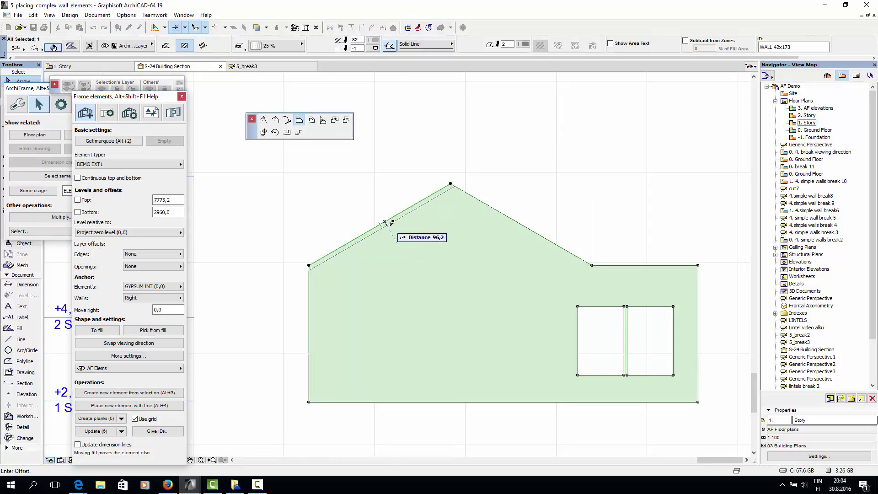
pyautogui.write('148')
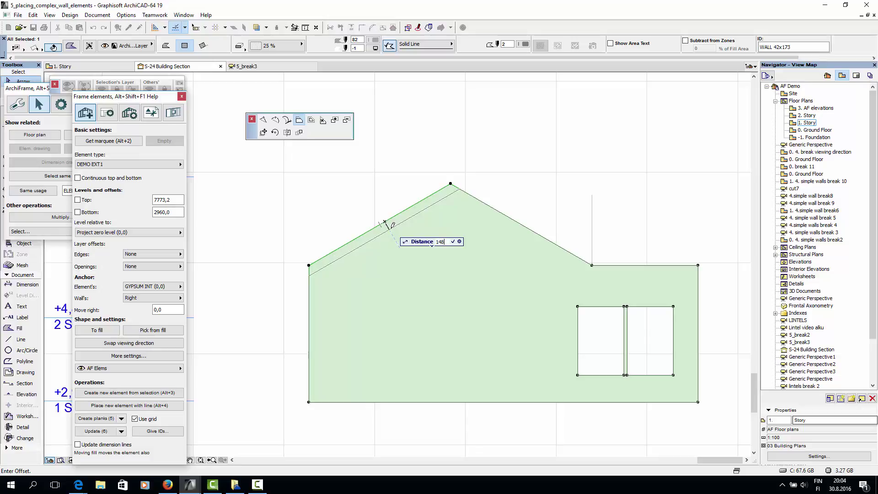
pyautogui.press('Return')
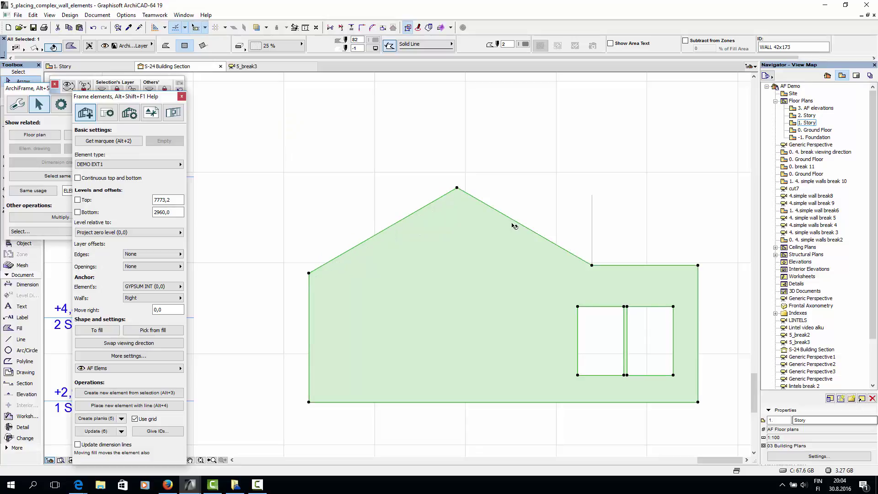
pyautogui.click(516, 223)
pyautogui.write('1')
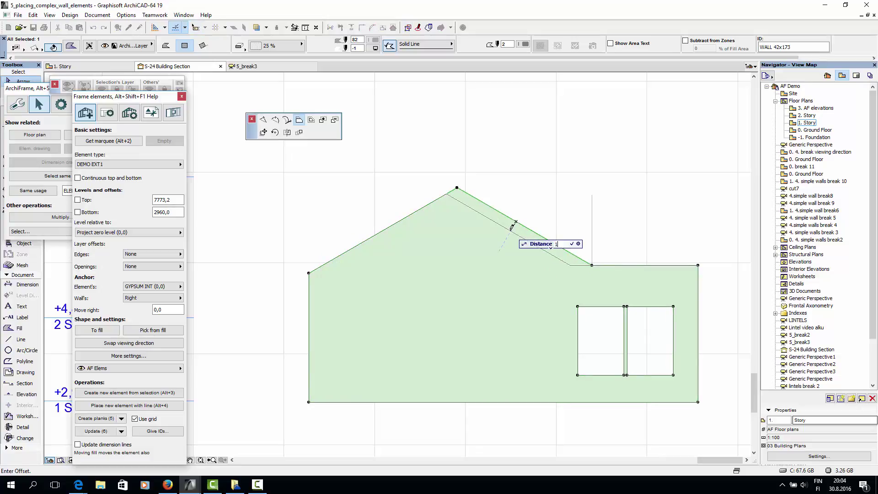
pyautogui.write('48')
pyautogui.press('Return')
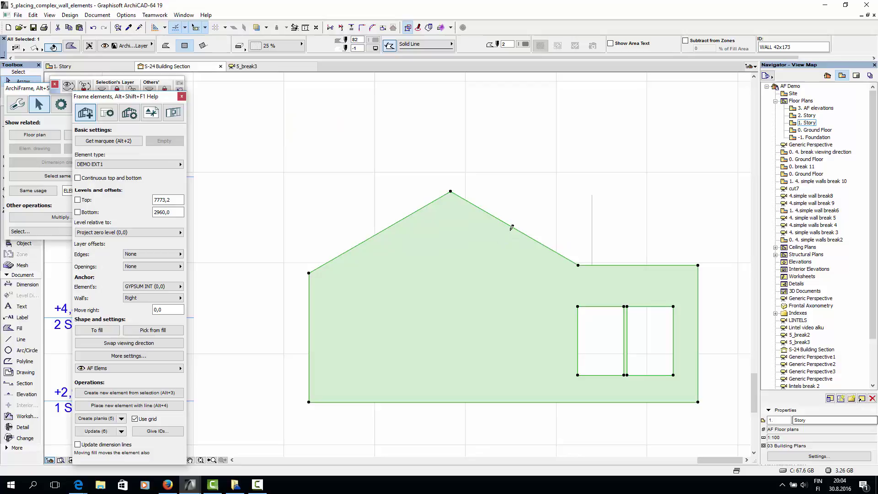
# Step: Insert a new node on the top edge of the fill's right part
pyautogui.click(607, 265)
pyautogui.click(264, 120)
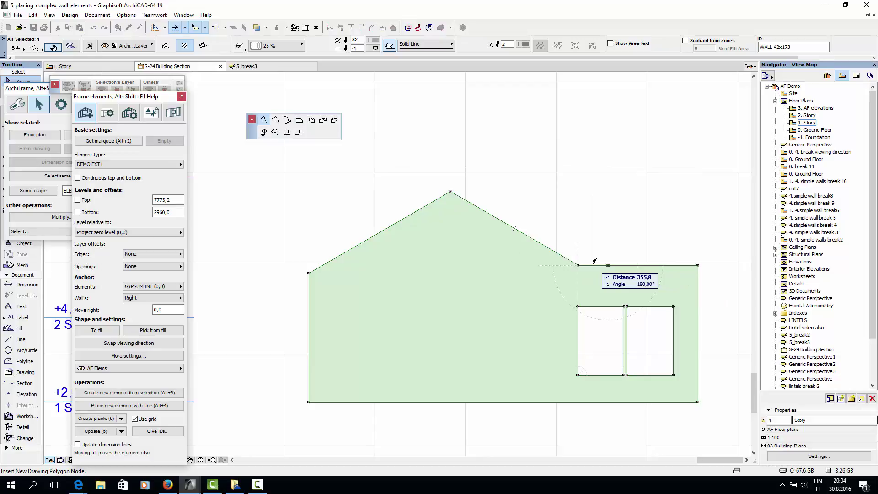
pyautogui.click(592, 263)
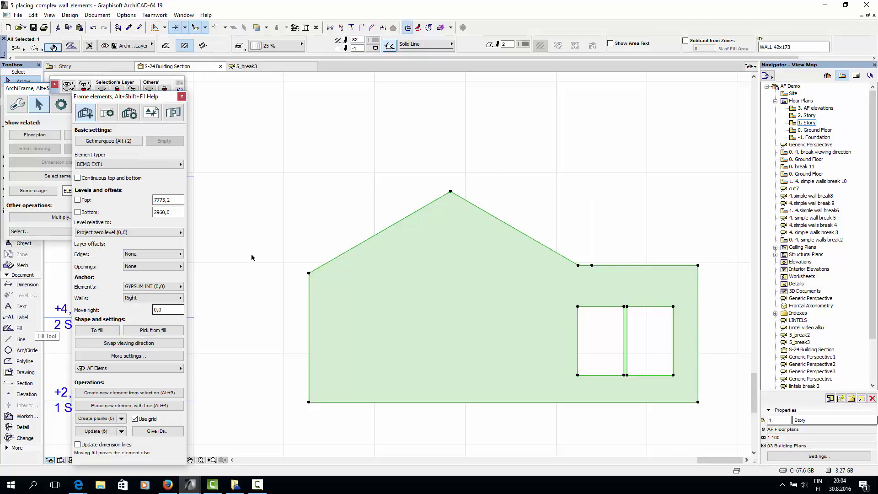
pyautogui.press('Escape')
# Step: Draw a guide line up the fill's right side and lower the right top edge
pyautogui.click(17, 340)
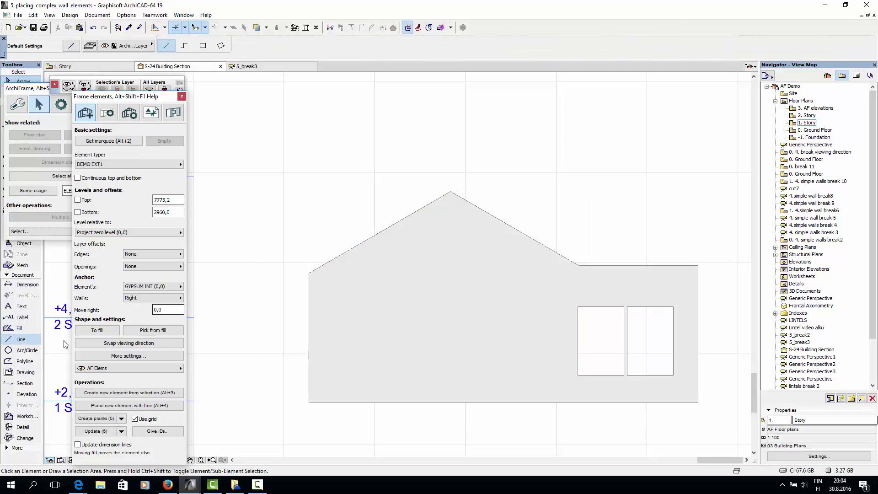
pyautogui.click(698, 401)
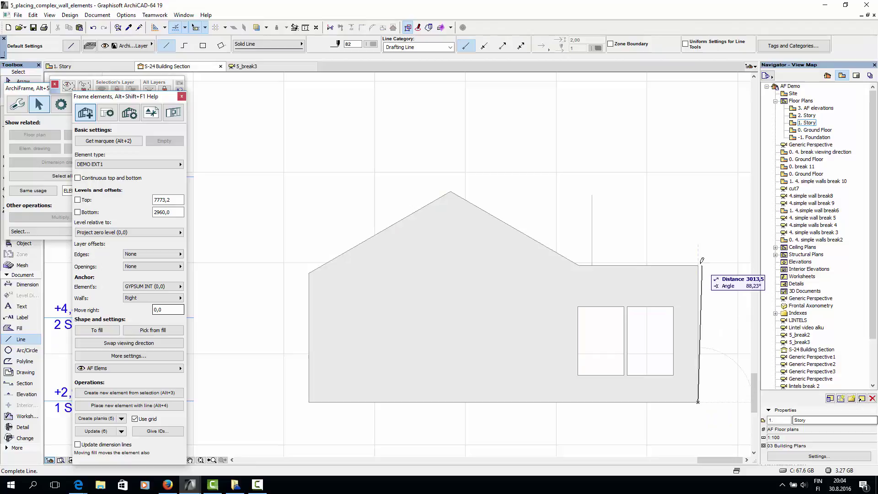
pyautogui.write('2499,1')
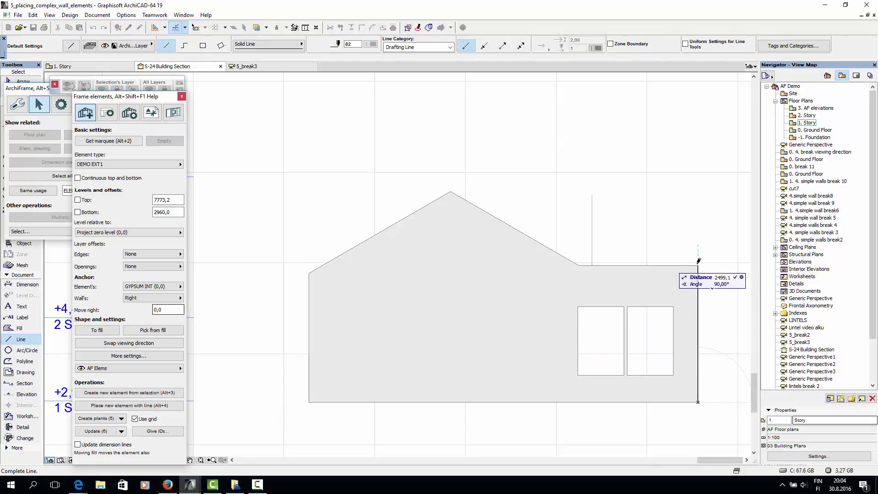
pyautogui.press('Return')
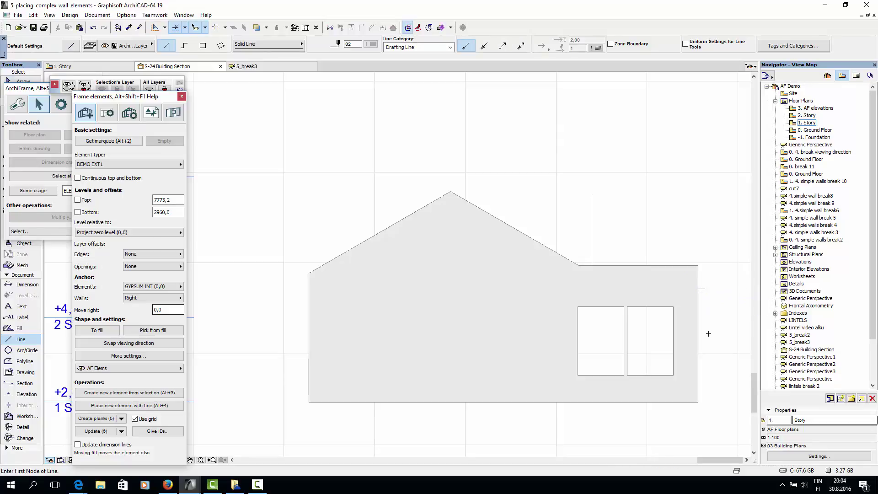
pyautogui.press('Escape')
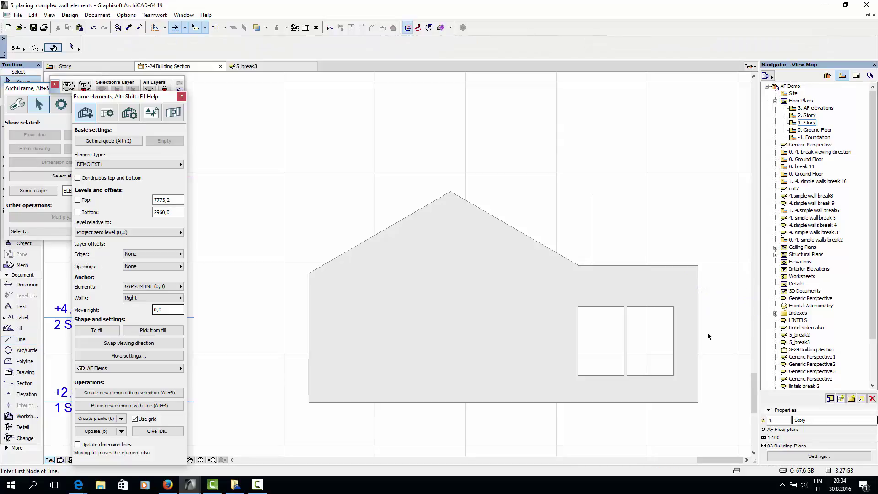
pyautogui.click(644, 266)
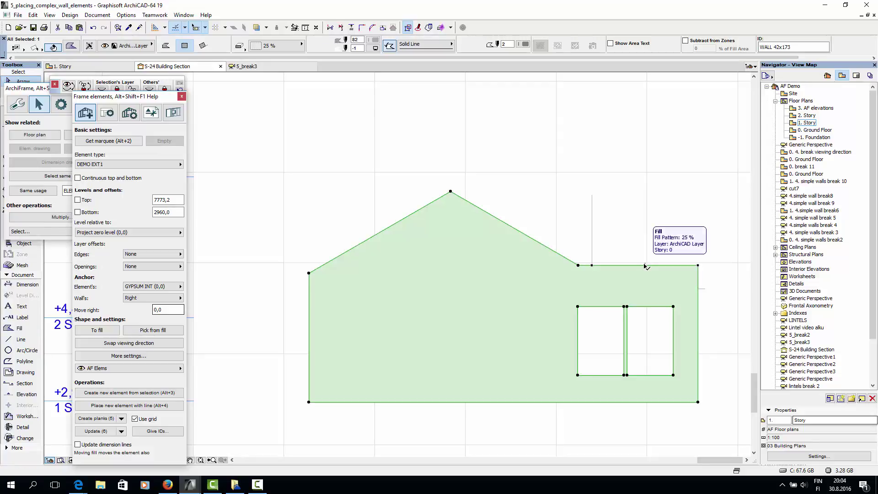
pyautogui.click(645, 265)
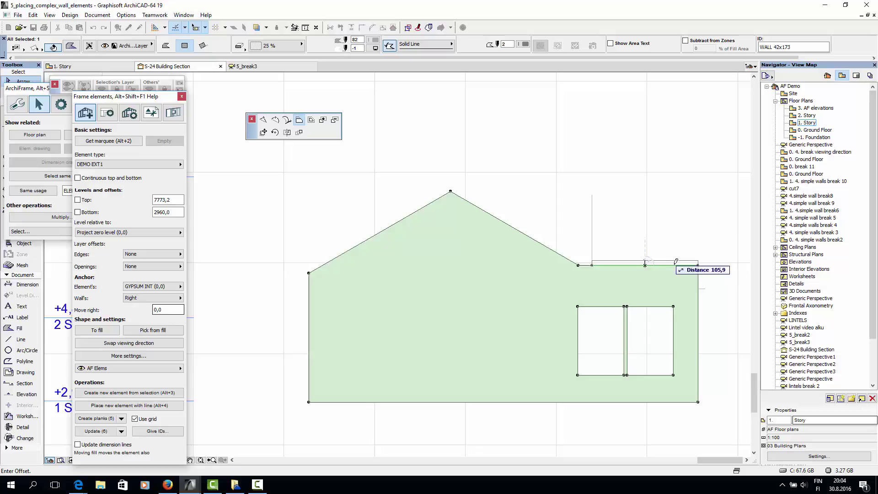
pyautogui.click(698, 287)
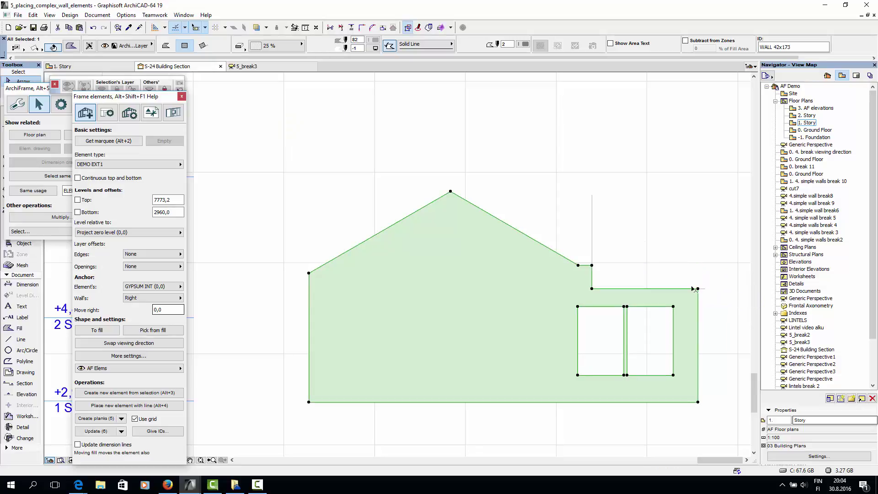
pyautogui.click(304, 261)
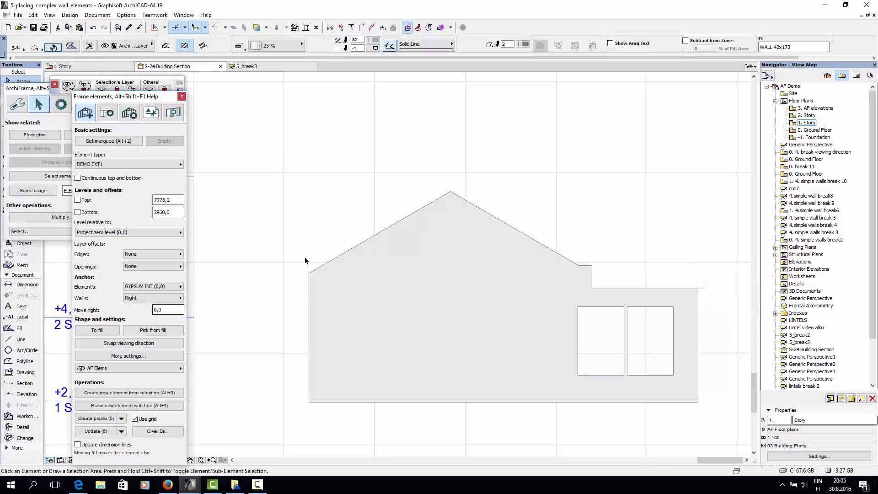
# Step: Extend a roof-slope guide line and drag the corner and step nodes onto it, merging them
pyautogui.click(21, 338)
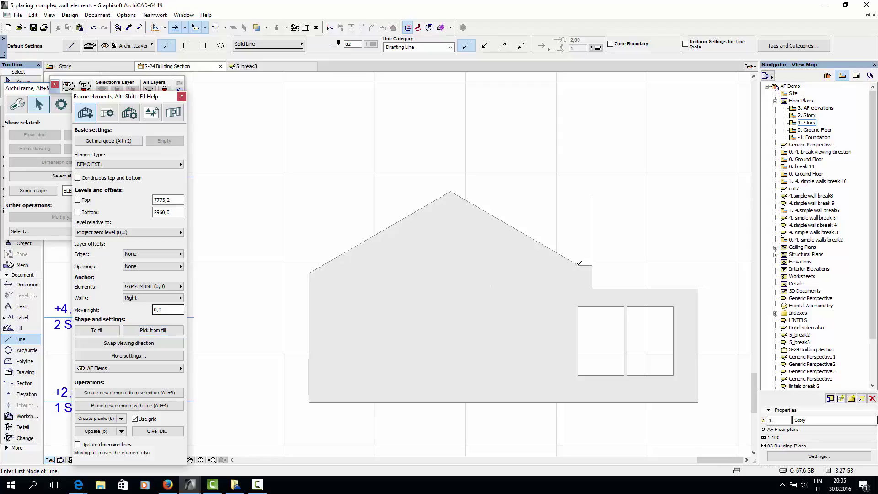
pyautogui.click(577, 266)
pyautogui.click(594, 274)
pyautogui.press('Escape')
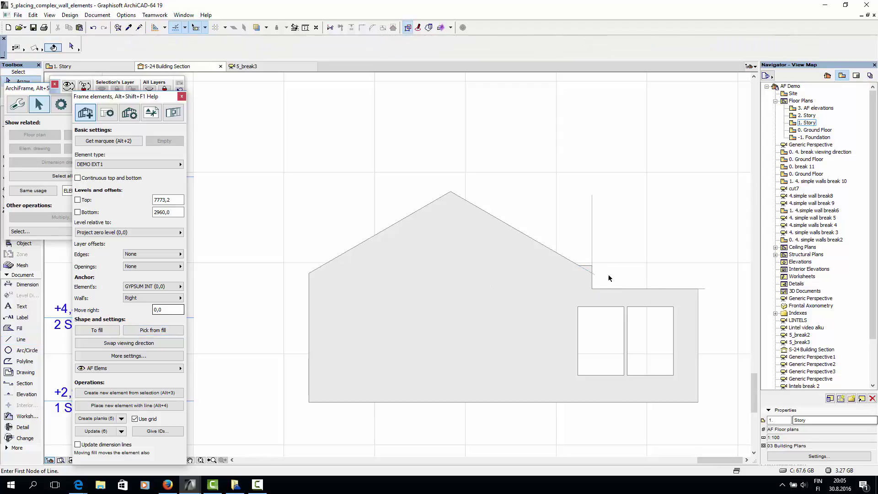
pyautogui.scroll(3, 594, 283)
pyautogui.click(566, 292)
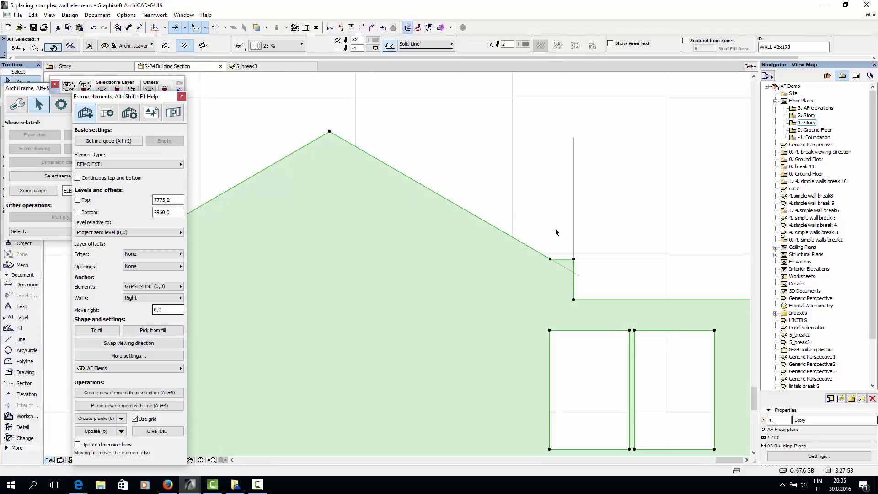
pyautogui.click(573, 259)
pyautogui.click(573, 272)
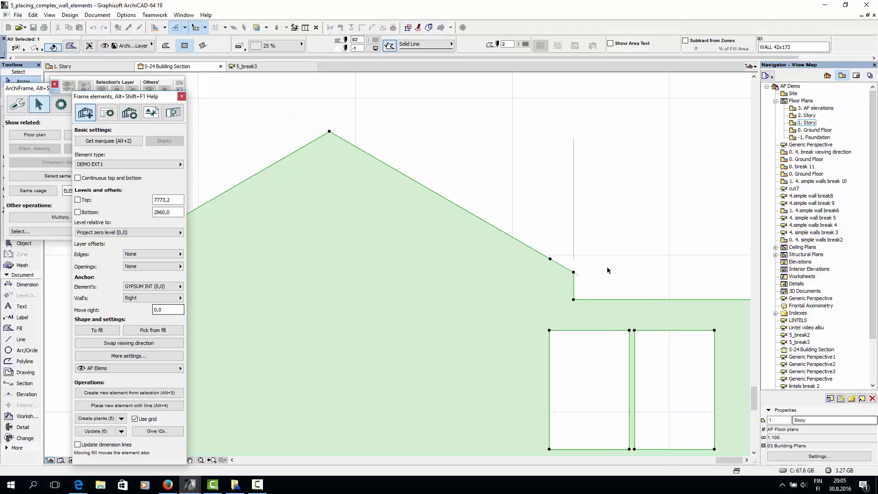
pyautogui.click(550, 259)
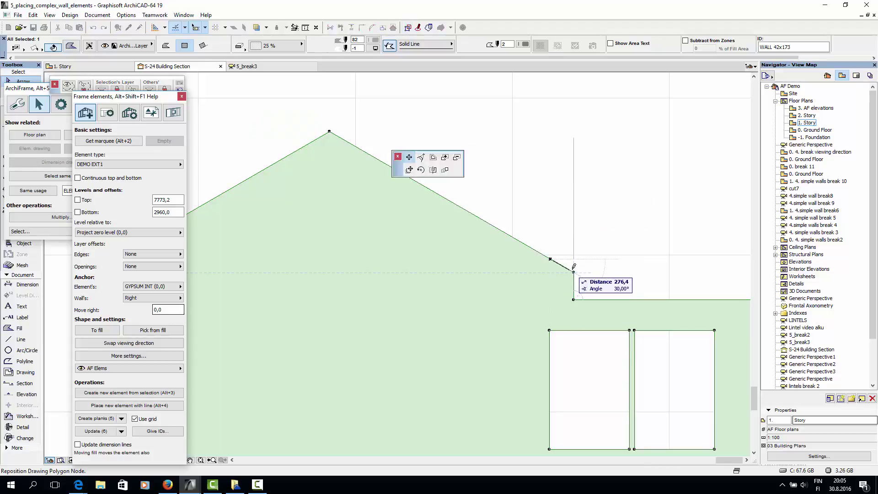
pyautogui.click(573, 272)
pyautogui.click(605, 270)
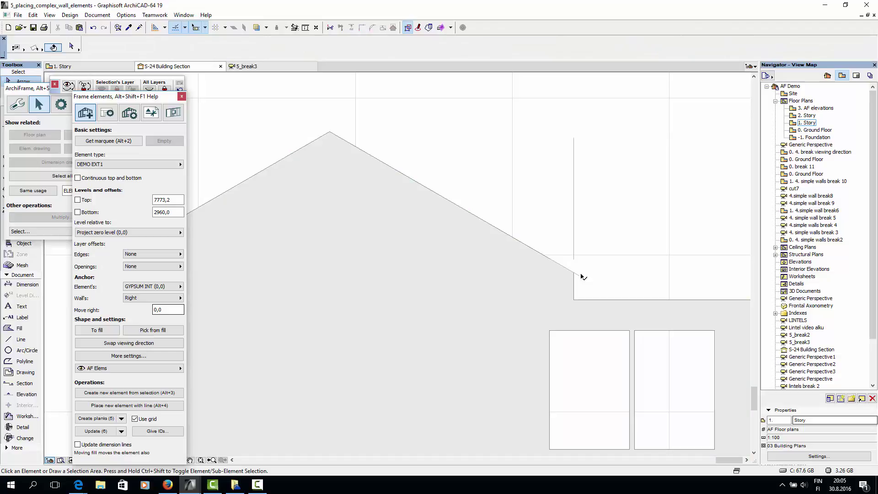
# Step: Reshape the upper-story gable wall element from the prepared fill using Pick from fill
pyautogui.scroll(-3, 580, 269)
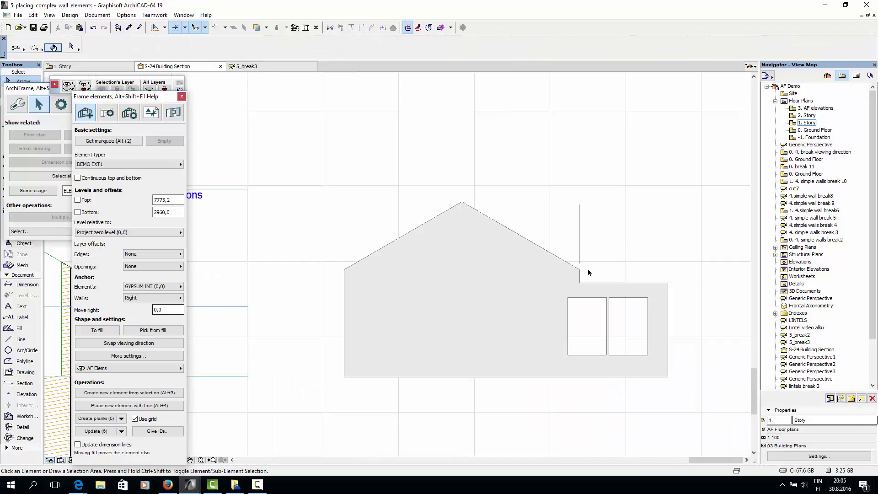
pyautogui.scroll(-2, 587, 270)
pyautogui.moveTo(501, 338); pyautogui.dragTo(544, 331, button='middle')
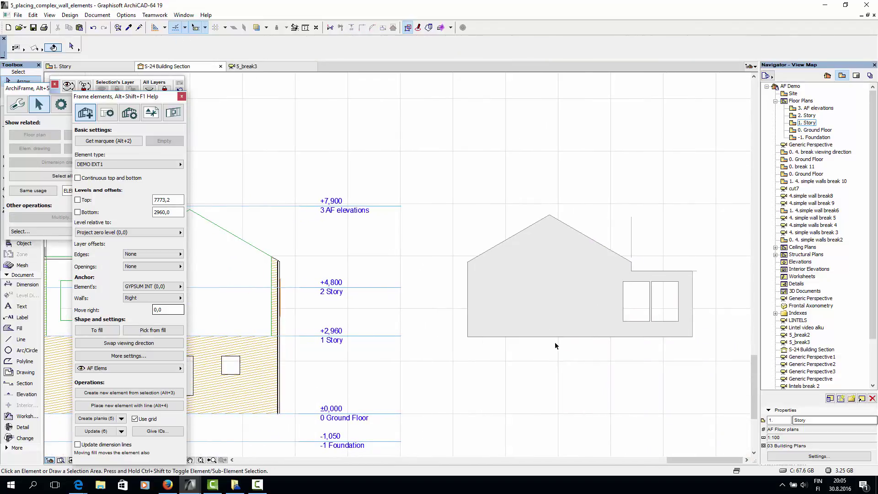
pyautogui.scroll(-1, 554, 344)
pyautogui.scroll(-1, 470, 365)
pyautogui.moveTo(470, 365); pyautogui.dragTo(499, 356, button='middle')
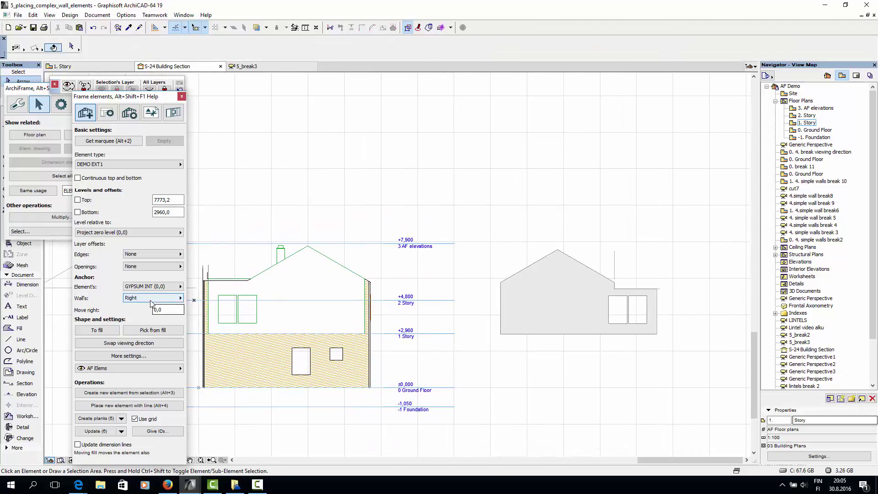
pyautogui.click(149, 330)
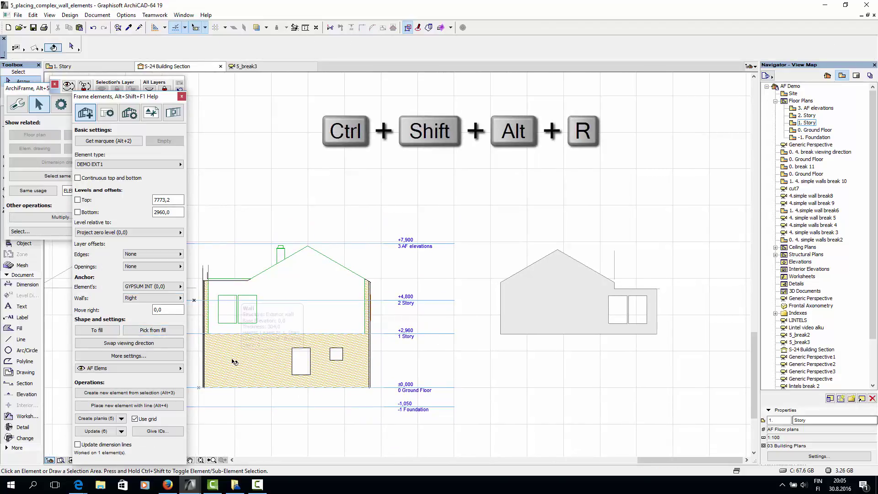
pyautogui.hotkey('ctrl', 'shift', 'alt', 'r')
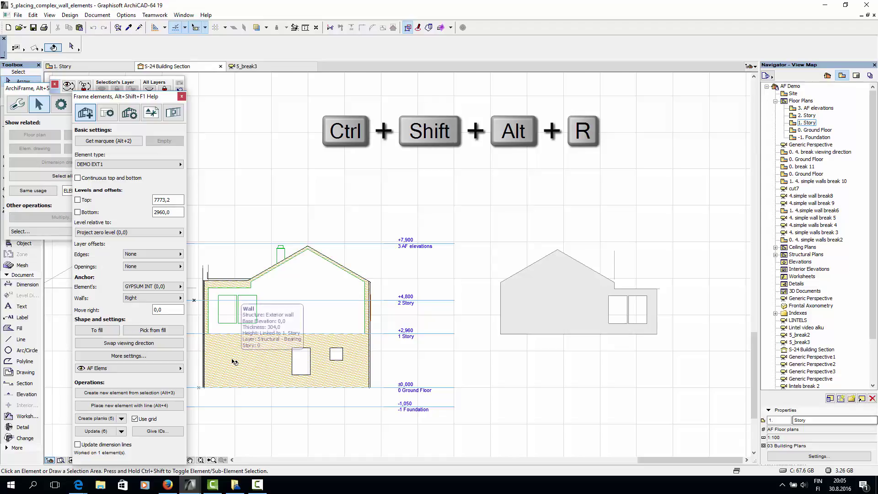
pyautogui.click(234, 361)
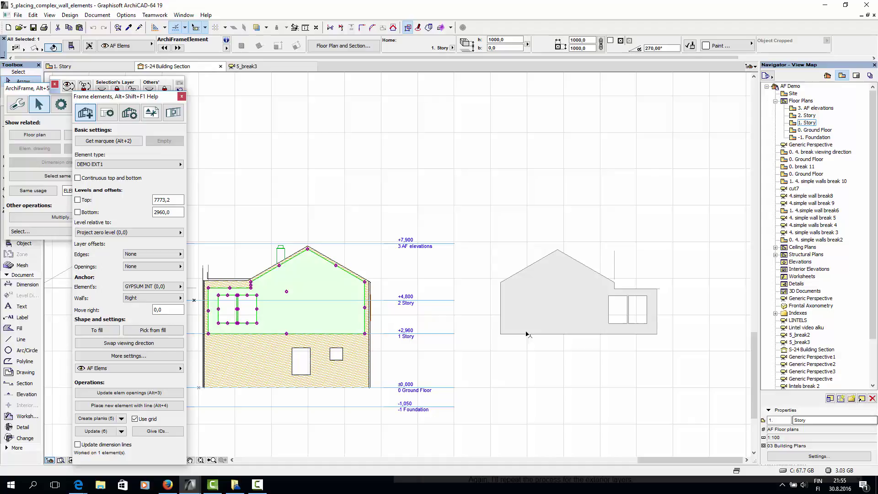
pyautogui.press('Escape')
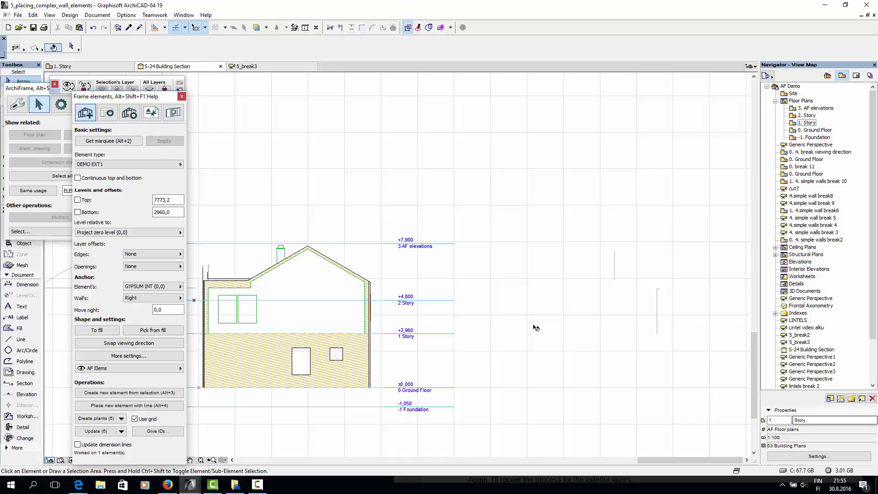
# Step: Switch to the demotalo32_valmis project and orbit the 3D view onto the roof framing
pyautogui.moveTo(195, 488)
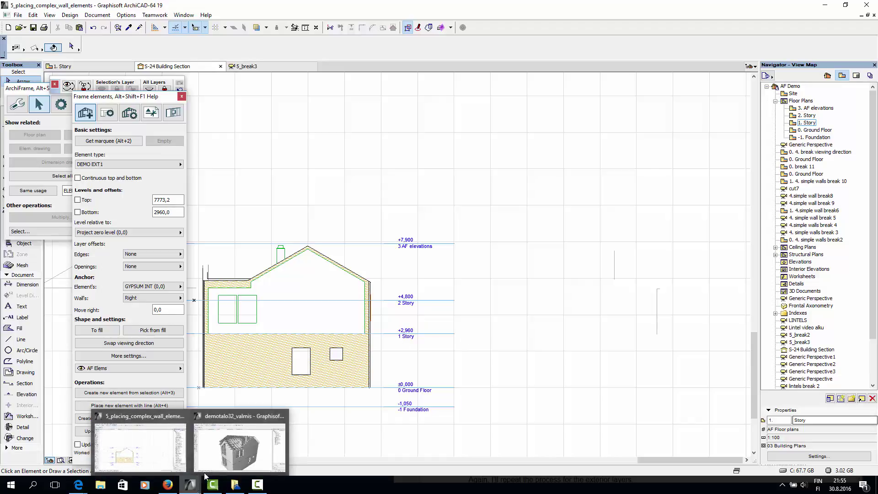
pyautogui.click(239, 448)
pyautogui.scroll(4, 431, 251)
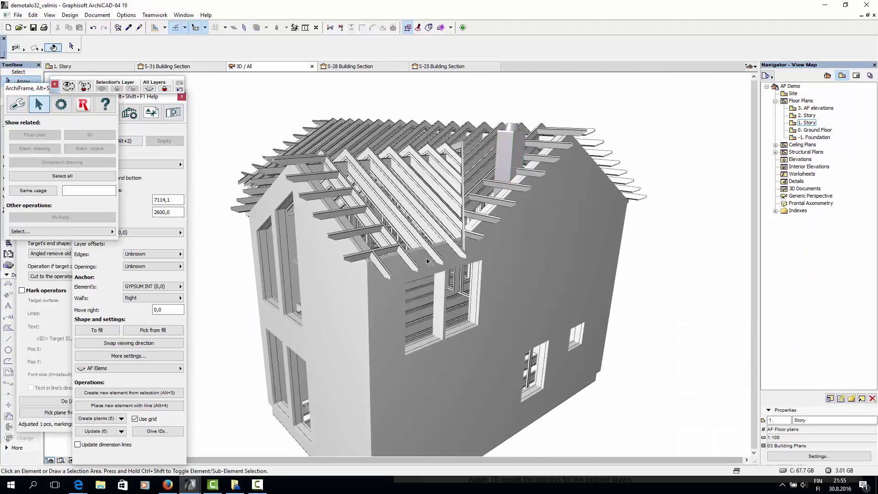
pyautogui.keyDown('shift'); pyautogui.moveTo(528, 302); pyautogui.dragTo(542, 263, button='middle'); pyautogui.keyUp('shift')
pyautogui.scroll(2, 543, 260)
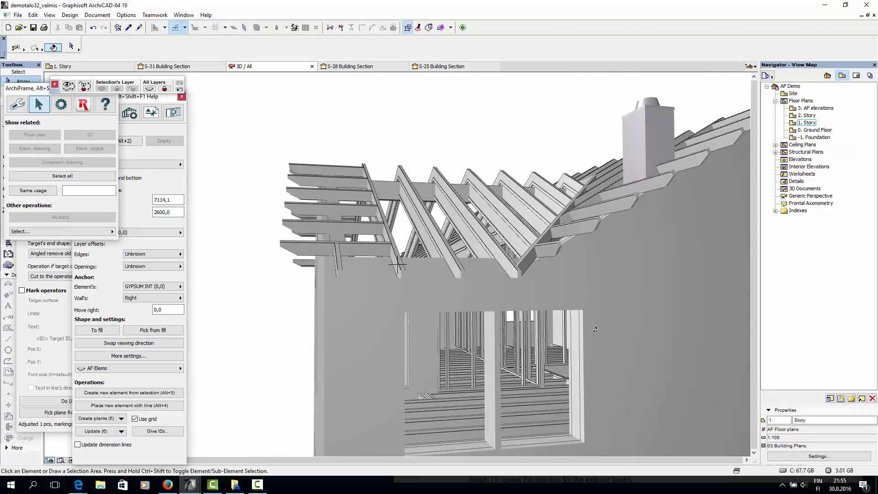
pyautogui.keyDown('shift'); pyautogui.moveTo(594, 329); pyautogui.dragTo(314, 300, button='middle'); pyautogui.keyUp('shift')
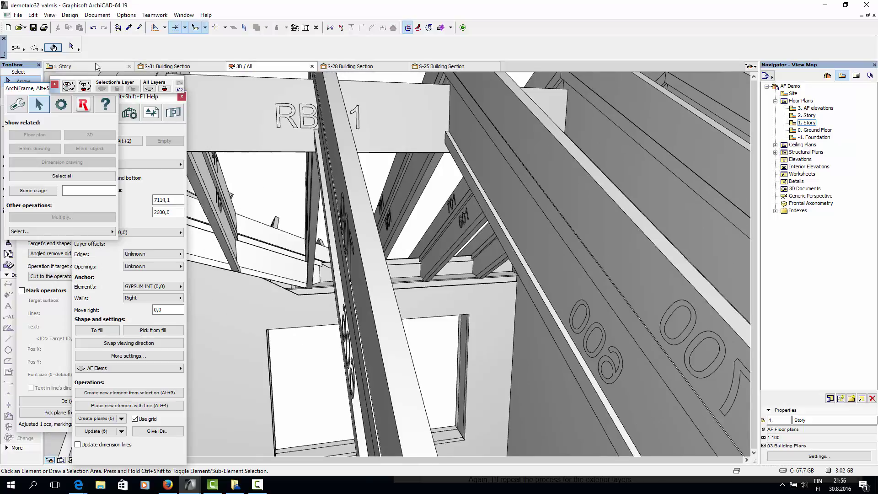
# Step: Inspect the gypsum panel around the window and a plank behind it, leaving both unchanged
pyautogui.click(319, 309)
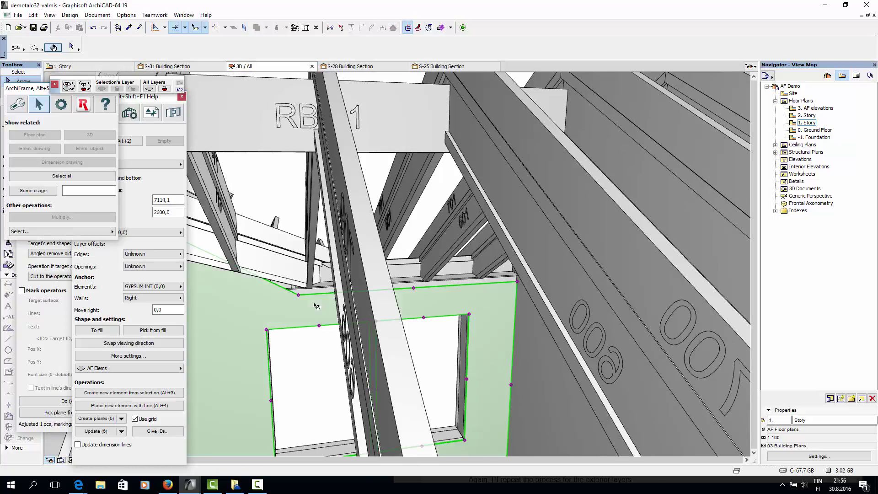
pyautogui.click(298, 295)
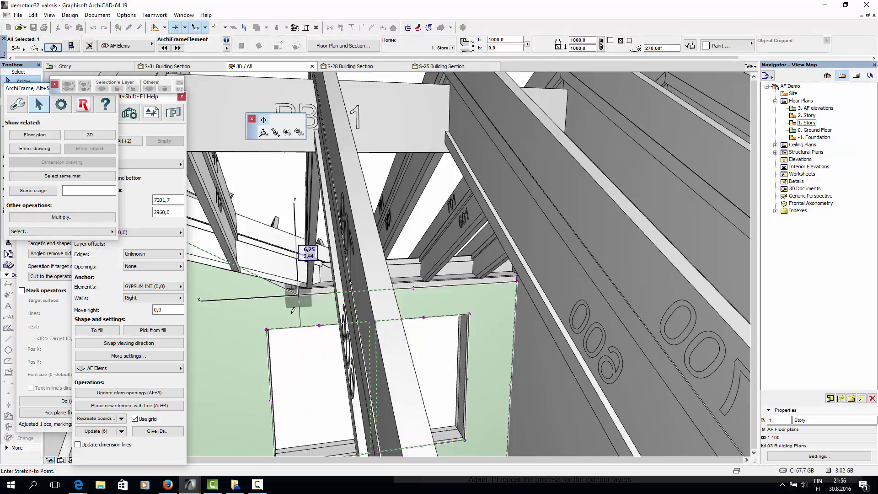
pyautogui.press('Escape')
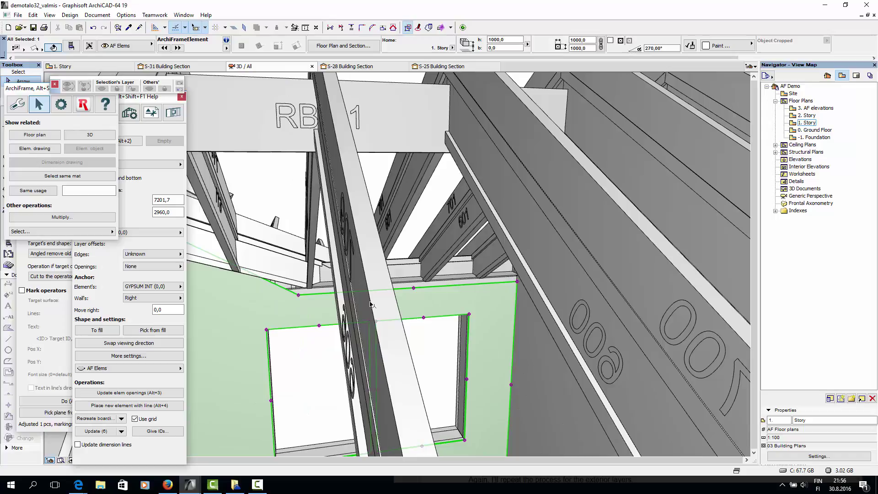
pyautogui.press('Escape')
pyautogui.click(370, 301)
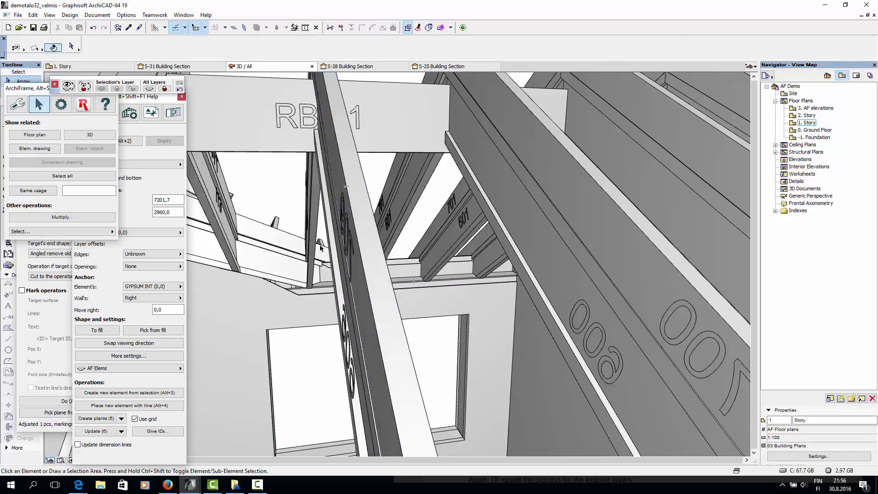
pyautogui.click(300, 203)
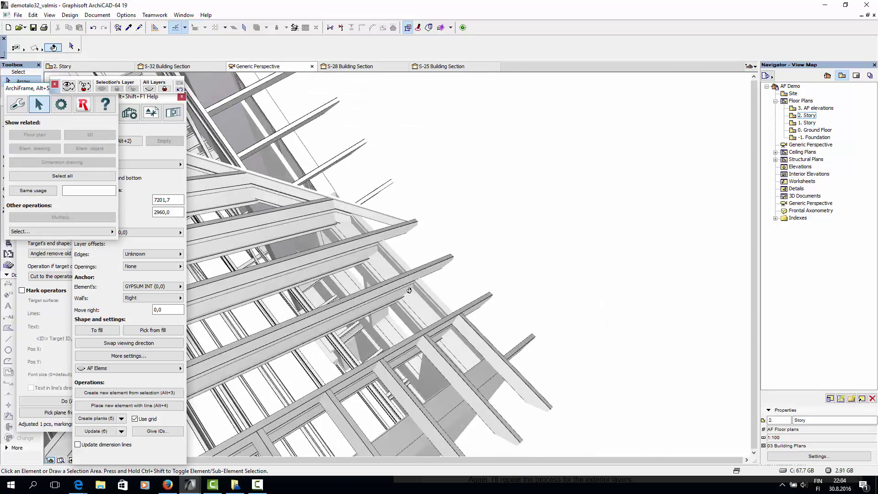
# Step: Inspect the wall top against the rafters in 3D, then select the S-32 marker on 2. Story
pyautogui.moveTo(409, 291); pyautogui.dragTo(490, 273)
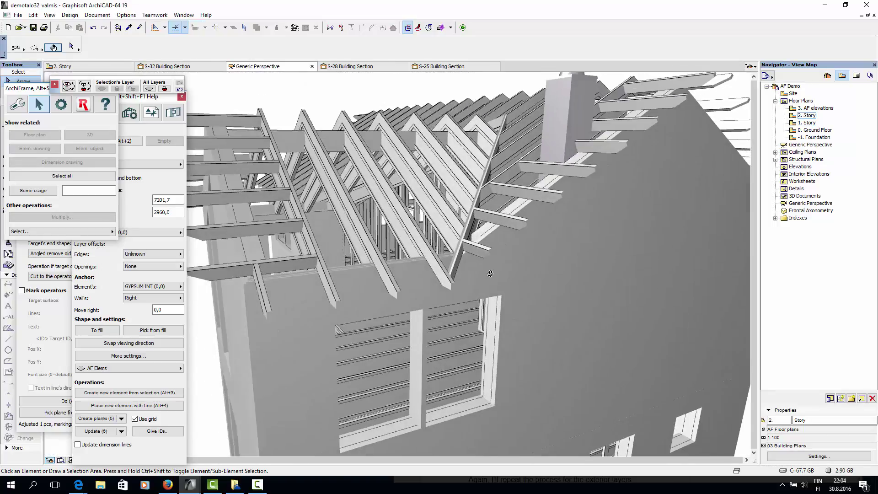
pyautogui.scroll(5, 490, 274)
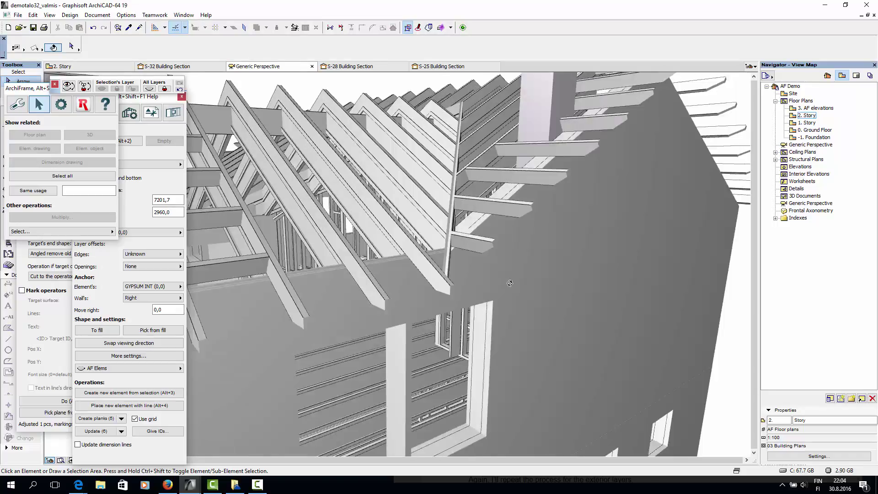
pyautogui.scroll(3, 395, 250)
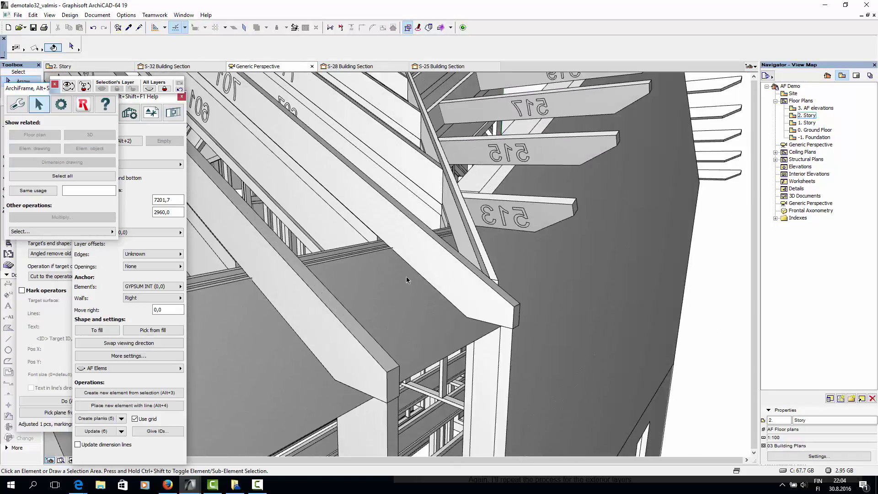
pyautogui.click(427, 315)
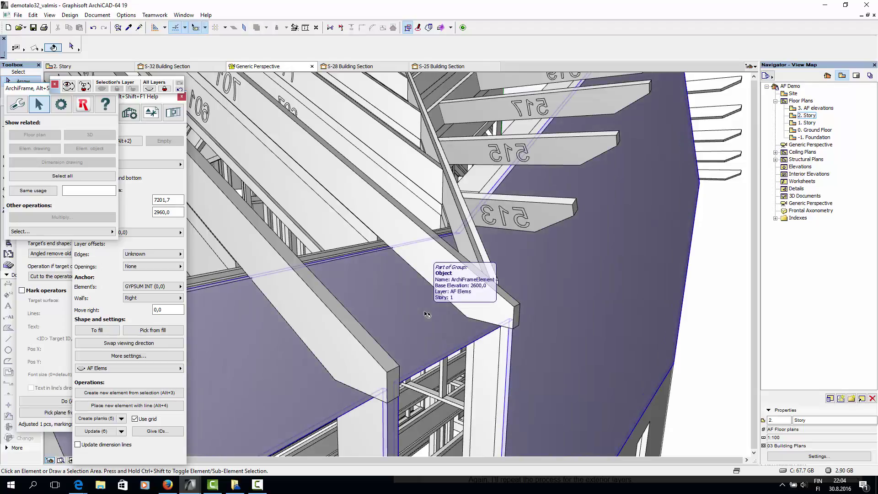
pyautogui.press('Escape')
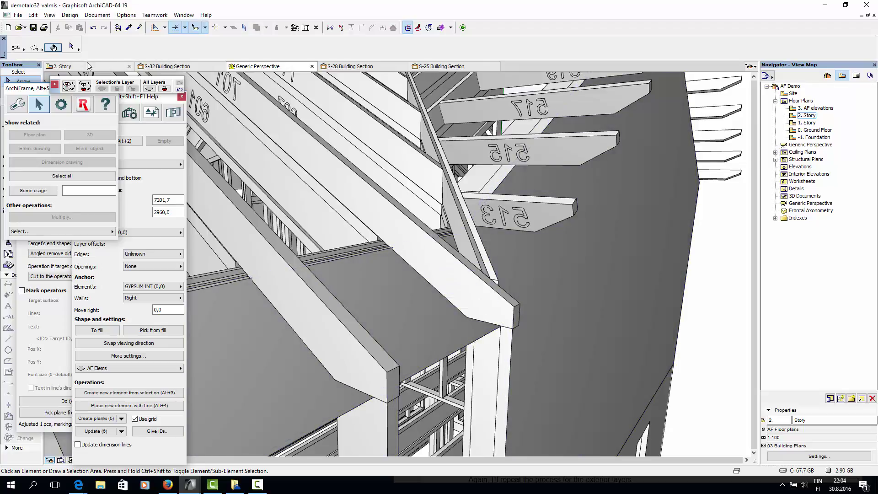
pyautogui.click(84, 68)
pyautogui.click(585, 335)
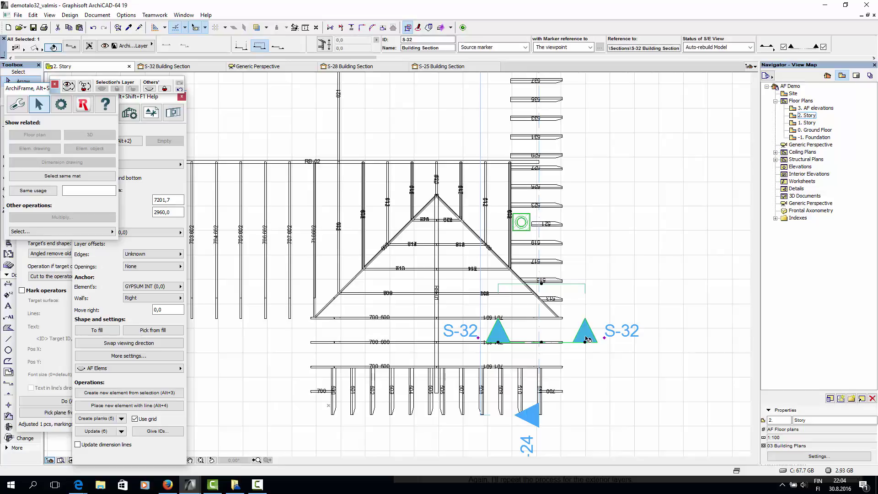
# Step: Open the S-32 section and measure the straight wall height, 2680 mm
pyautogui.rightClick(587, 337)
pyautogui.click(617, 144)
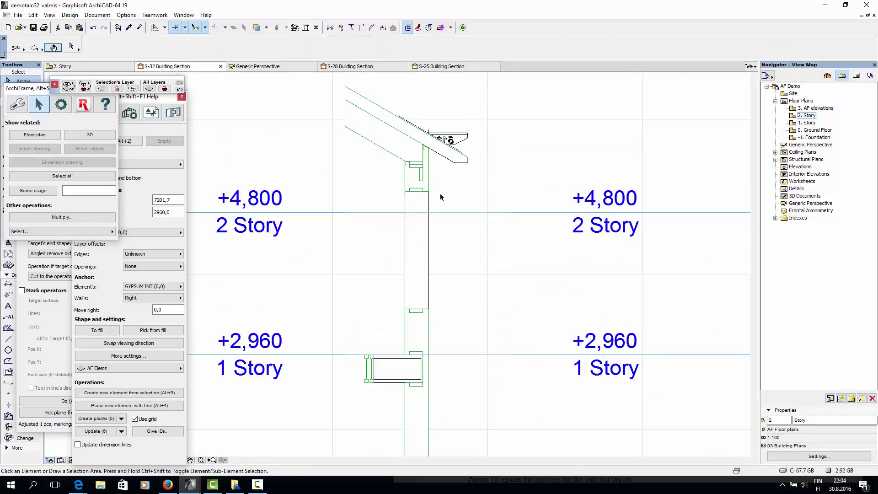
pyautogui.click(451, 157)
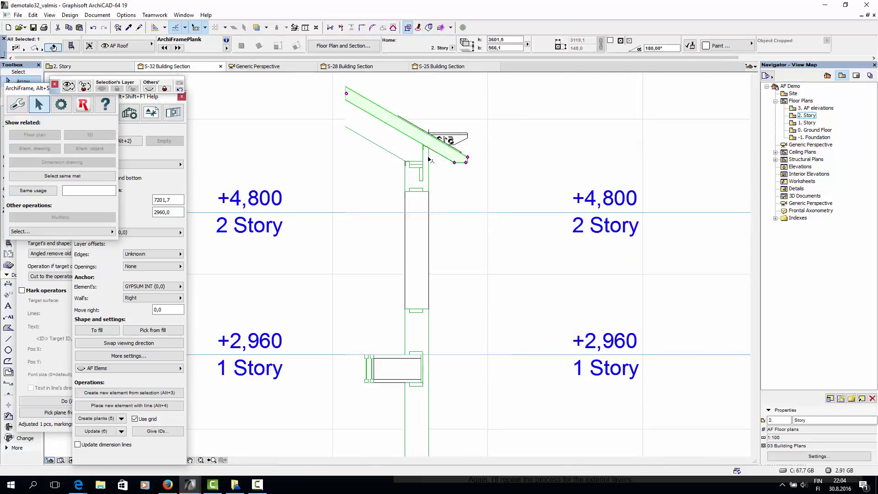
pyautogui.click(447, 322)
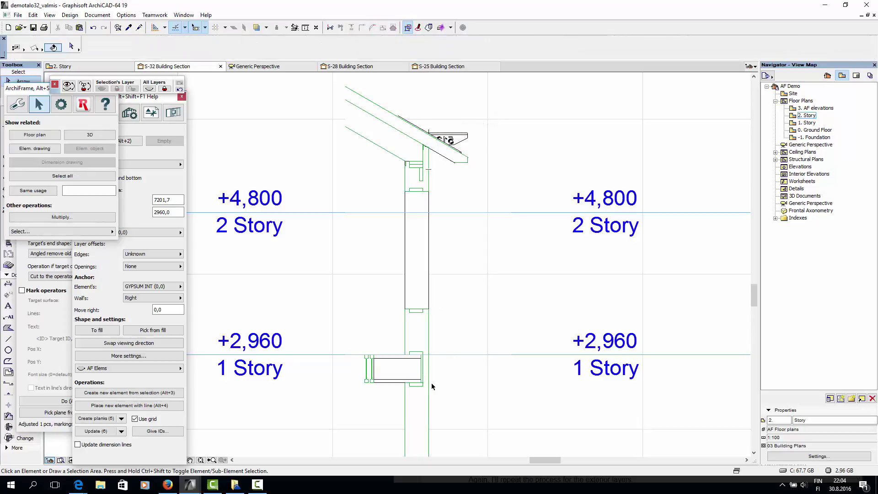
pyautogui.press('m')
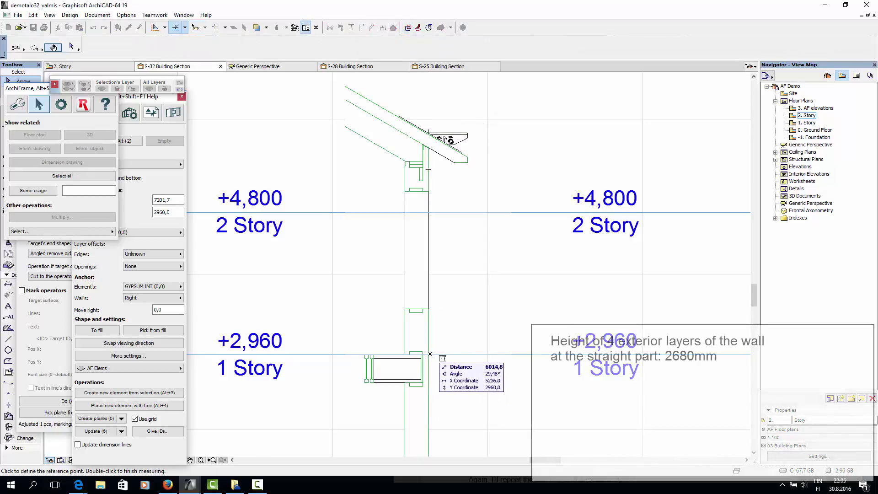
pyautogui.click(429, 354)
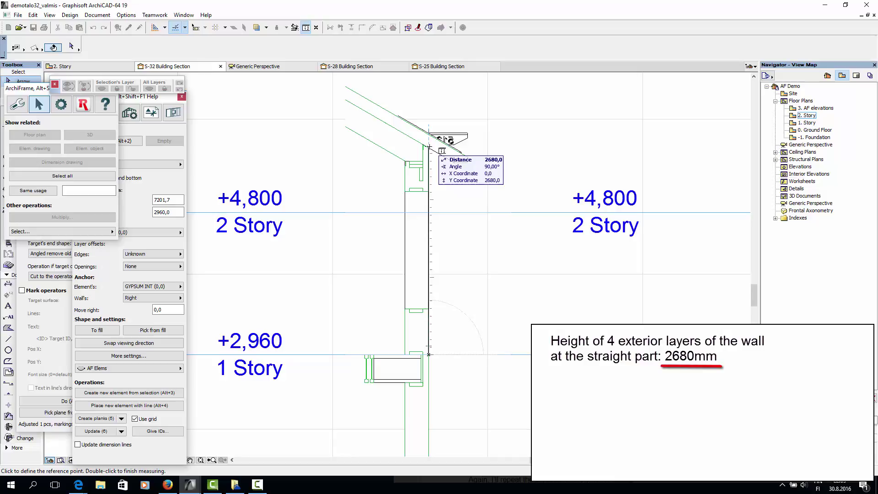
pyautogui.press('Escape')
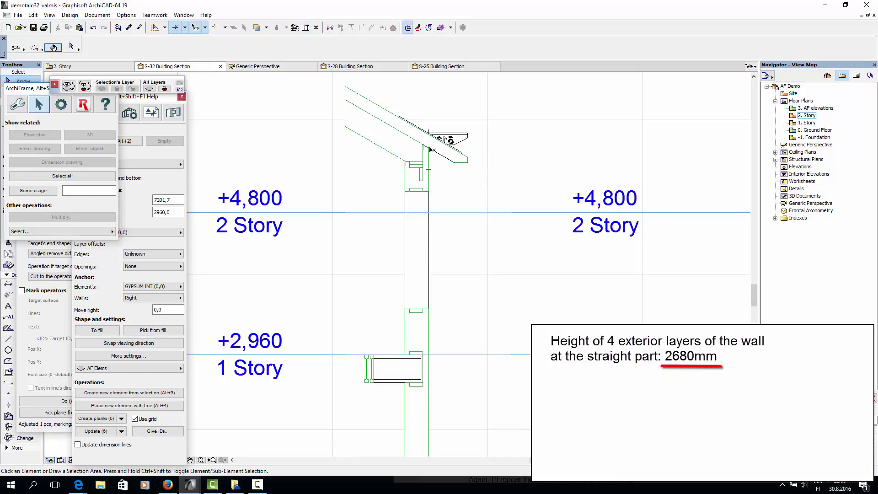
# Step: Make the Shell - Roof layer visible in the layer settings
pyautogui.hotkey('ctrl', 'l')
pyautogui.moveTo(588, 182); pyautogui.dragTo(586, 280)
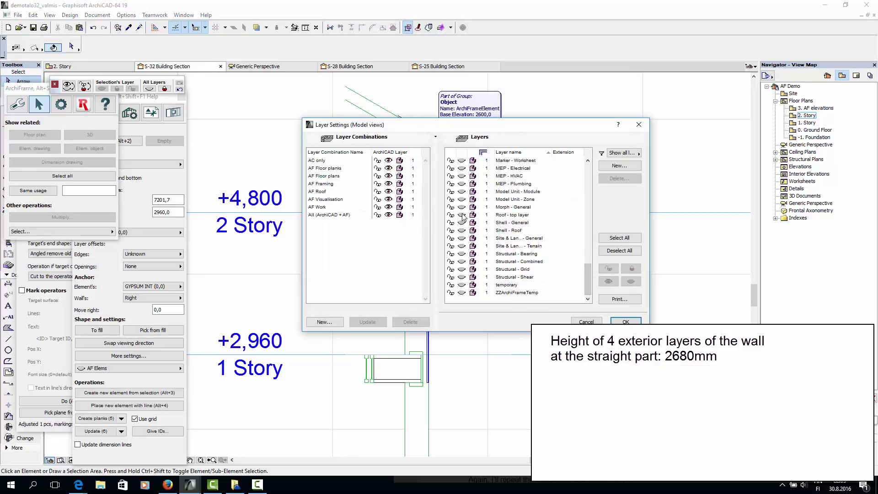
pyautogui.click(461, 230)
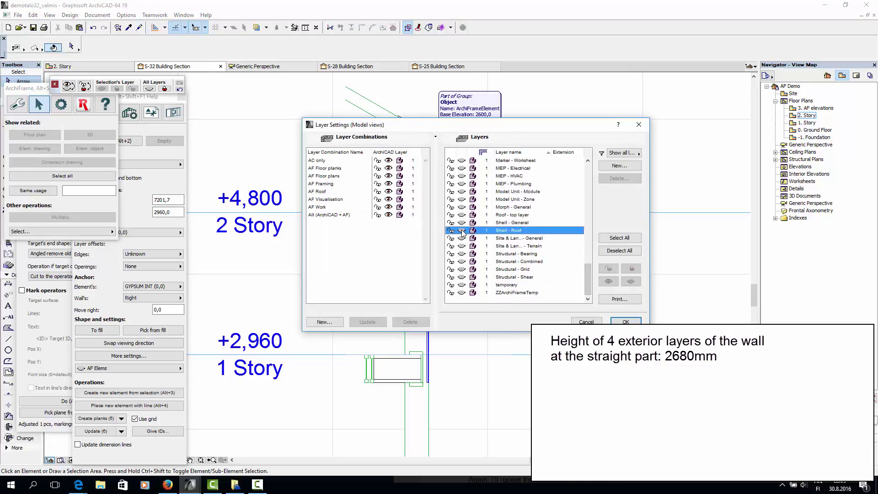
pyautogui.click(626, 322)
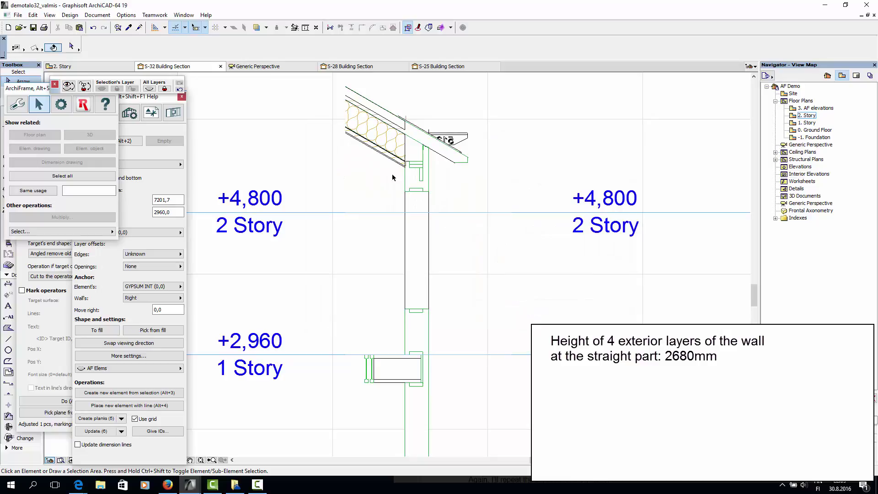
# Step: Select the inner wall-layer element at the roof junction
pyautogui.scroll(3, 403, 169)
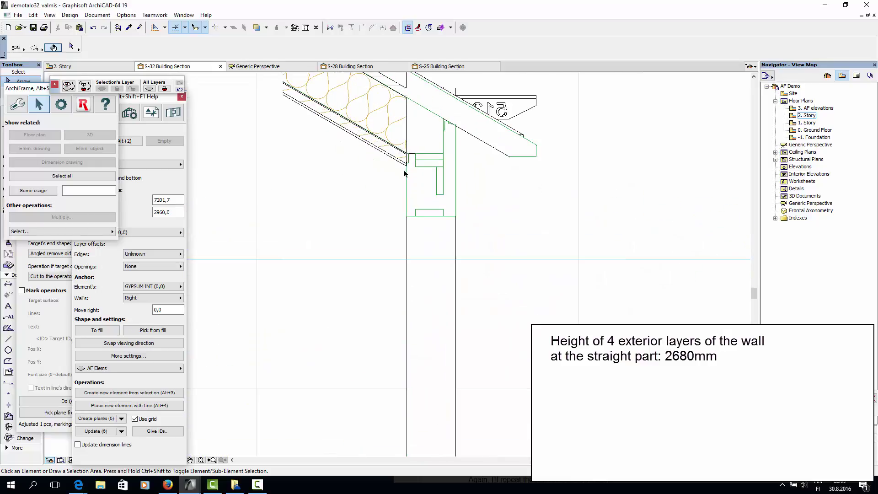
pyautogui.scroll(2, 404, 173)
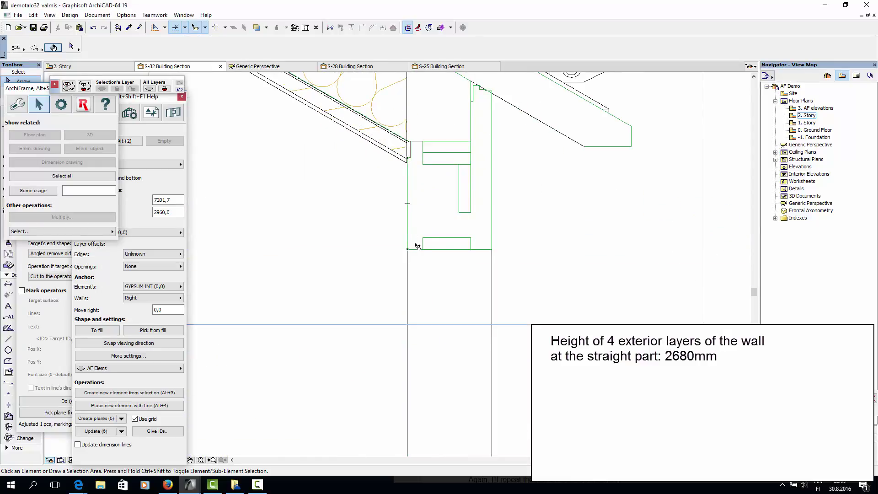
pyautogui.click(417, 245)
pyautogui.click(407, 255)
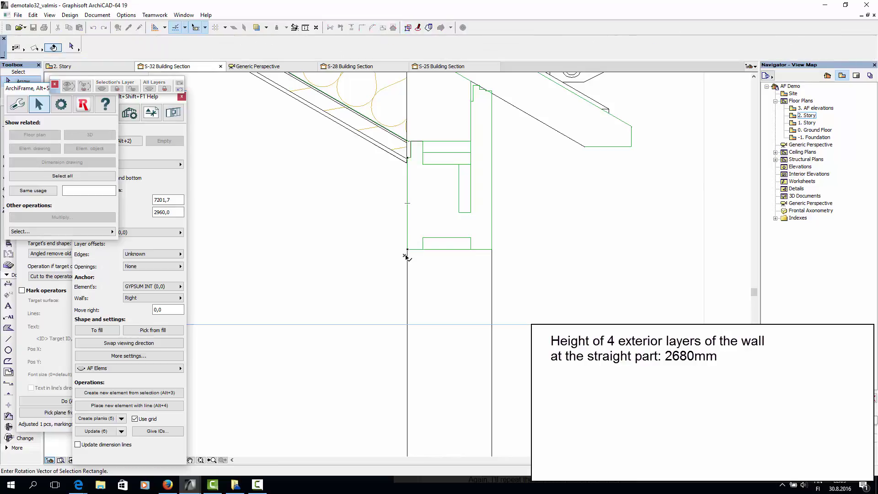
pyautogui.click(407, 255)
pyautogui.click(408, 254)
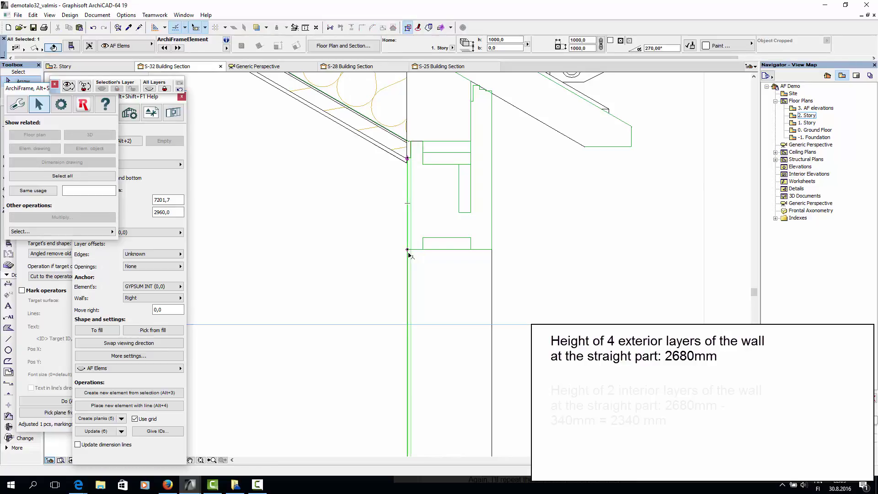
# Step: Zoom to the wall-layer tops under the roof, start a measurement, then clear the selection
pyautogui.scroll(2, 396, 161)
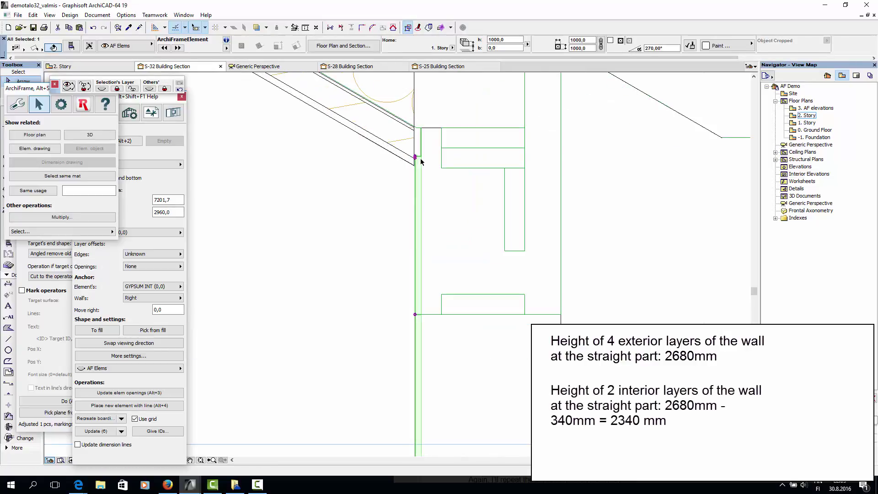
pyautogui.moveTo(448, 171); pyautogui.dragTo(469, 285, button='middle')
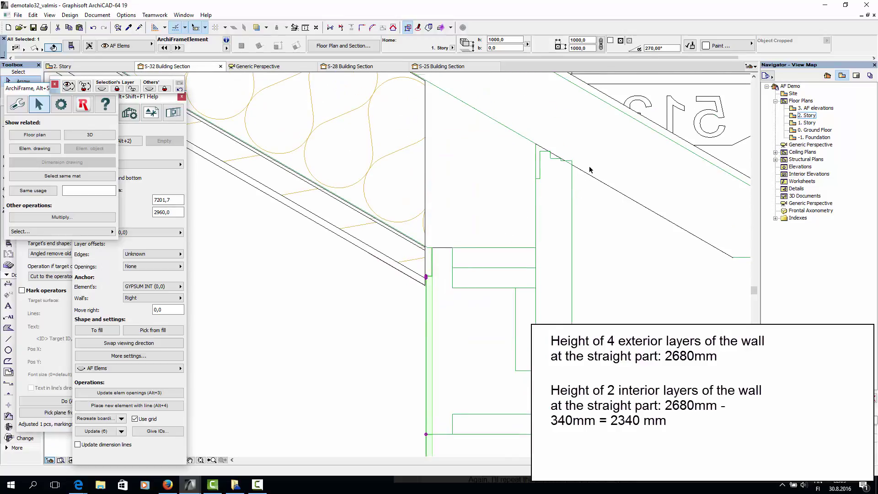
pyautogui.press('m')
pyautogui.click(571, 161)
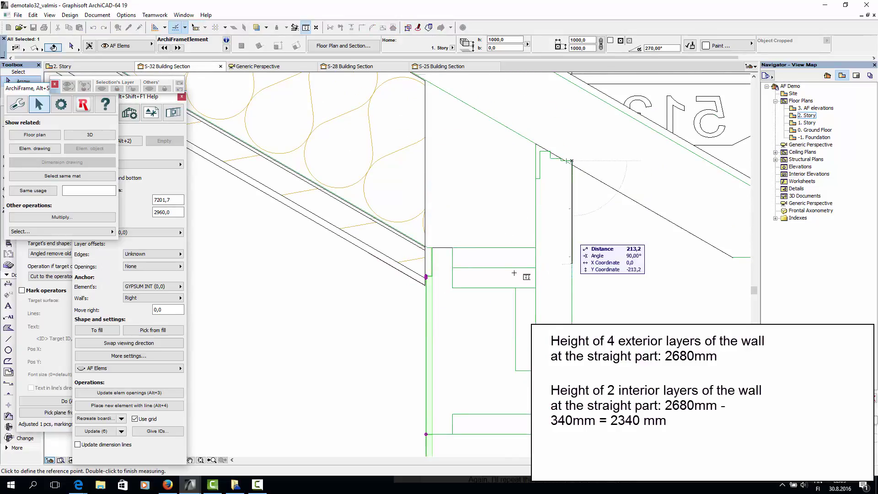
pyautogui.press('Escape')
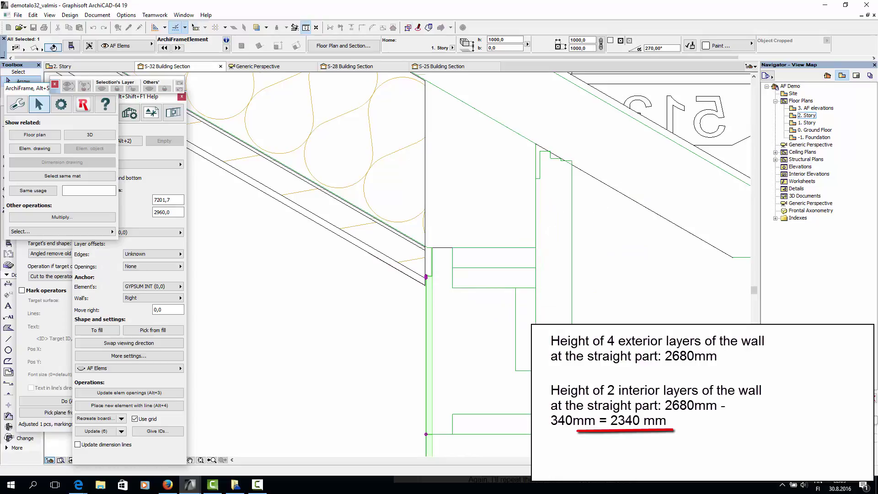
pyautogui.scroll(-5, 511, 183)
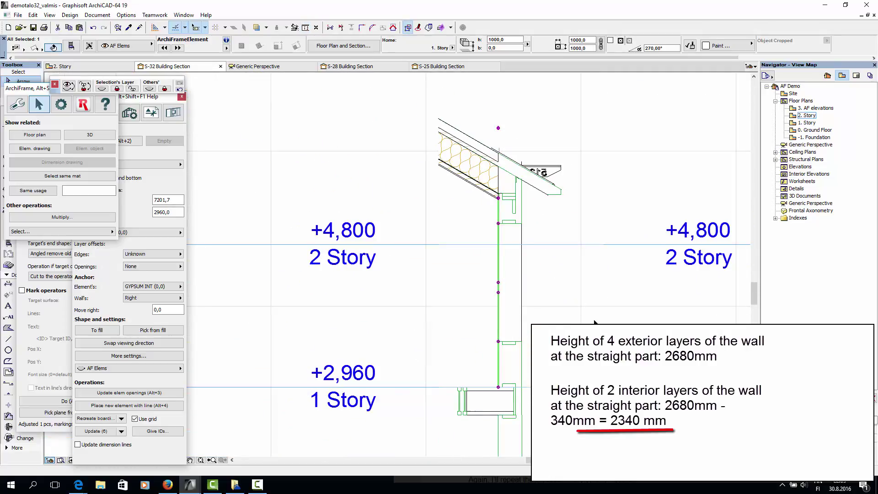
pyautogui.press('Escape')
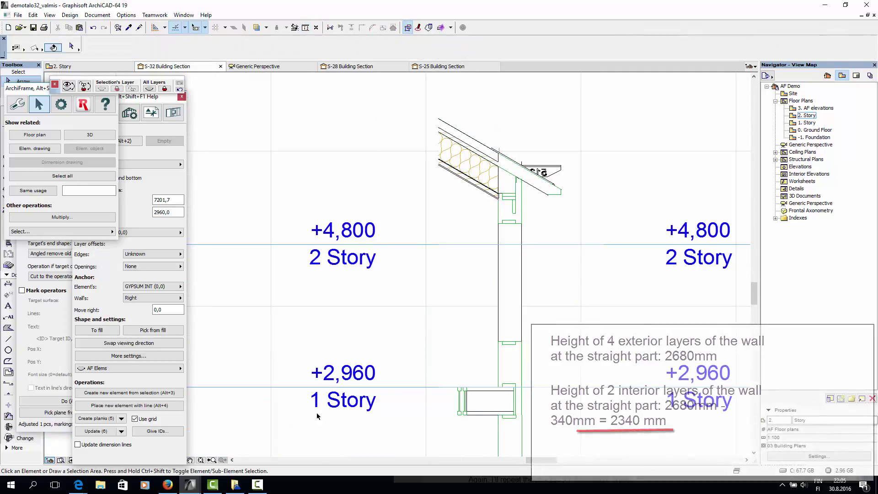
# Step: Switch to the 5_placing_complex_wall_elements project and view the wall corner on the 1. Story plan
pyautogui.moveTo(187, 485)
pyautogui.click(171, 465)
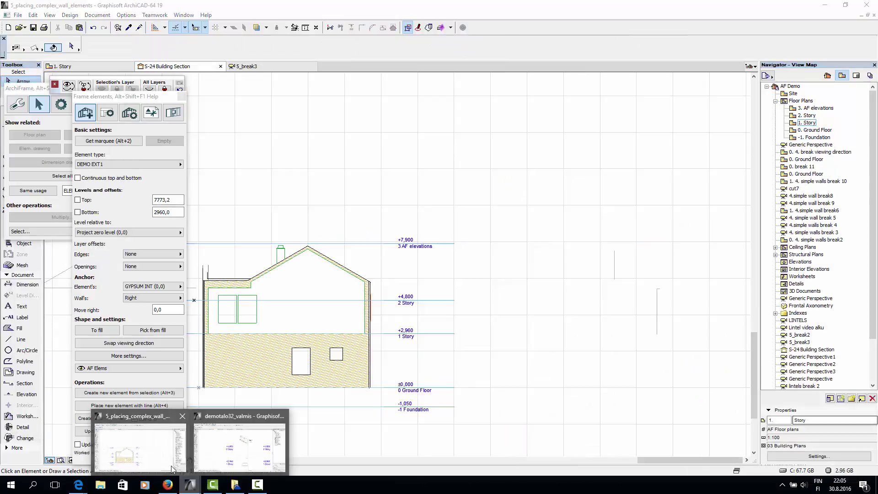
pyautogui.click(63, 66)
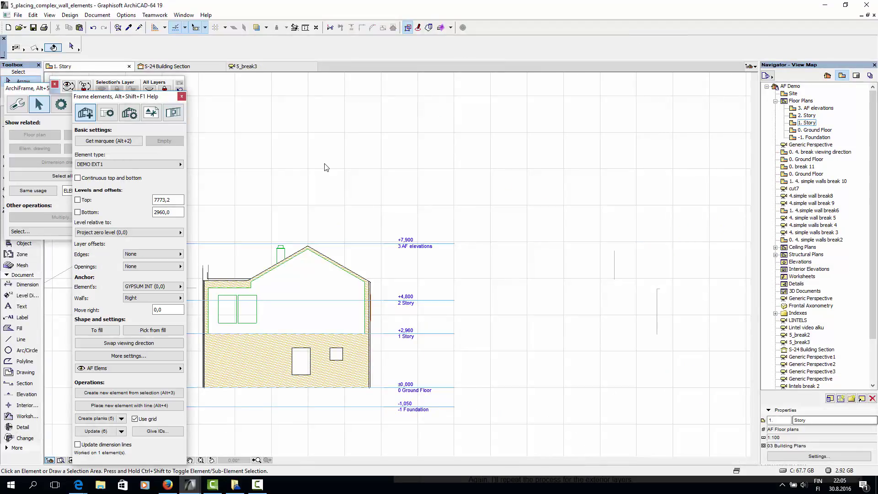
pyautogui.moveTo(450, 259); pyautogui.dragTo(492, 174, button='middle')
pyautogui.scroll(3, 491, 175)
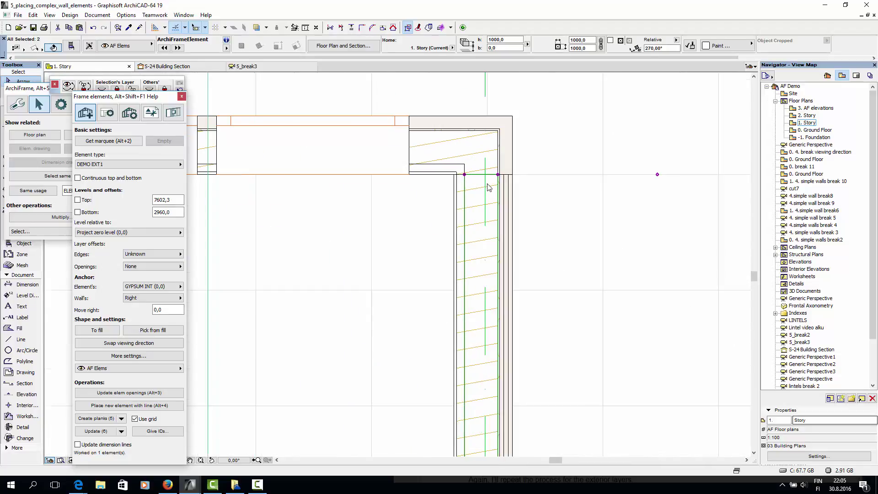
# Step: Move the S-24 section line's end point onto the wall corner
pyautogui.click(486, 185)
pyautogui.click(485, 91)
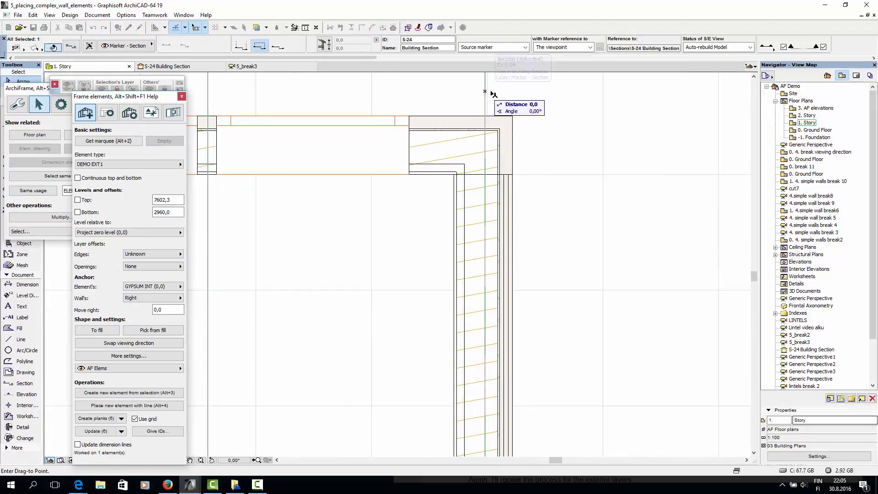
pyautogui.scroll(2, 502, 181)
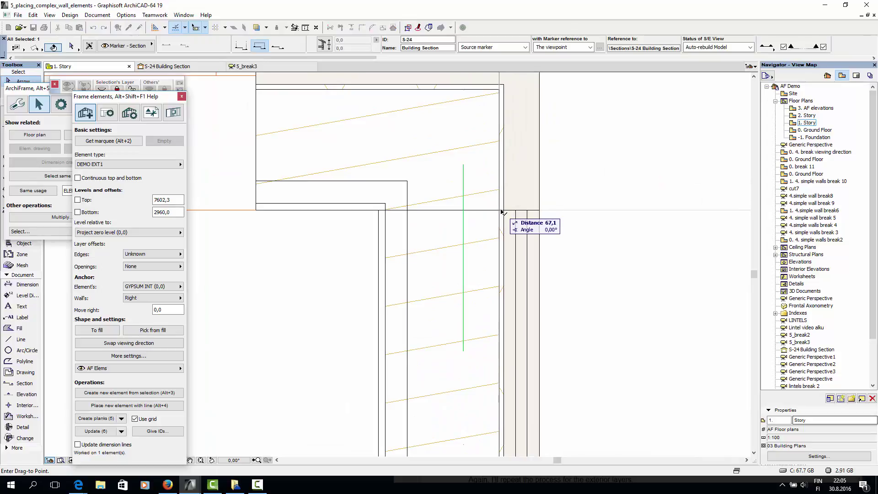
pyautogui.scroll(2, 501, 211)
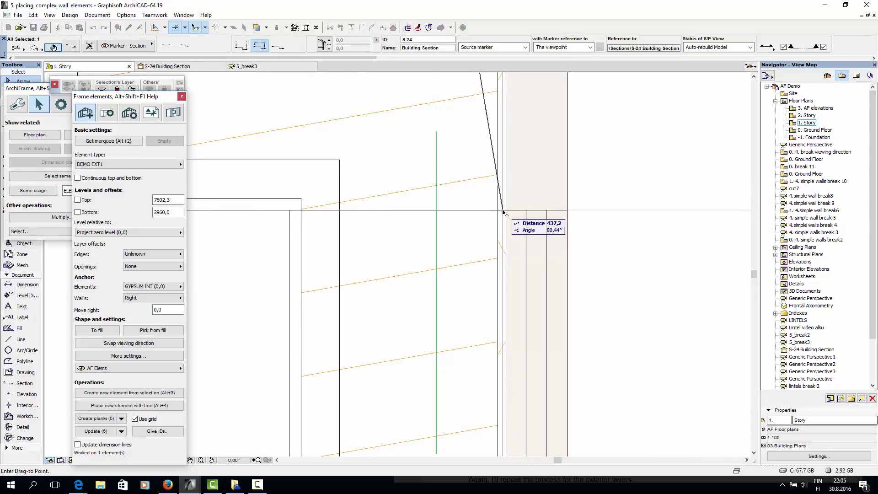
pyautogui.click(503, 211)
pyautogui.scroll(-3, 511, 220)
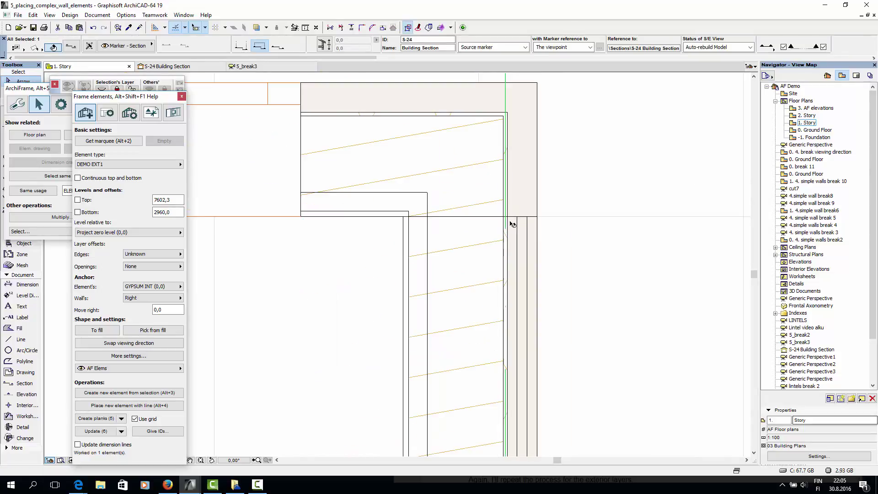
pyautogui.scroll(-3, 514, 151)
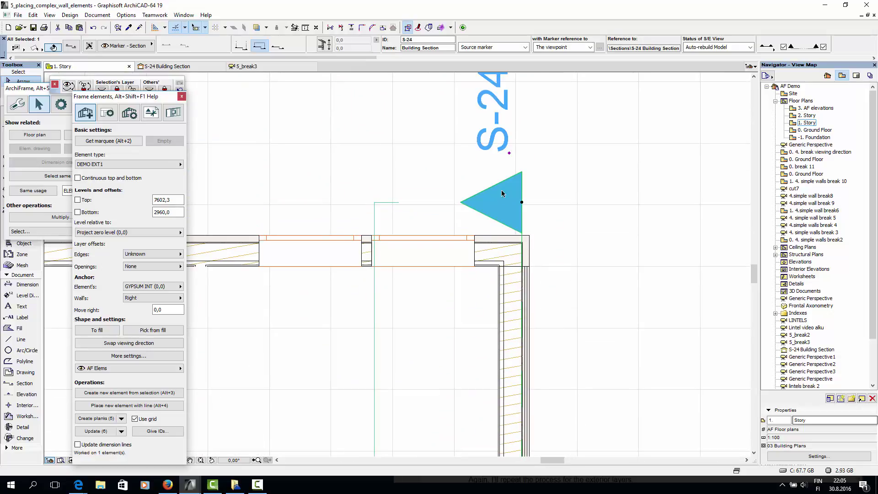
pyautogui.rightClick(511, 207)
# Step: Open S-24 and offset the gable wall element's right and left slope edges to the roof's inner line
pyautogui.click(538, 231)
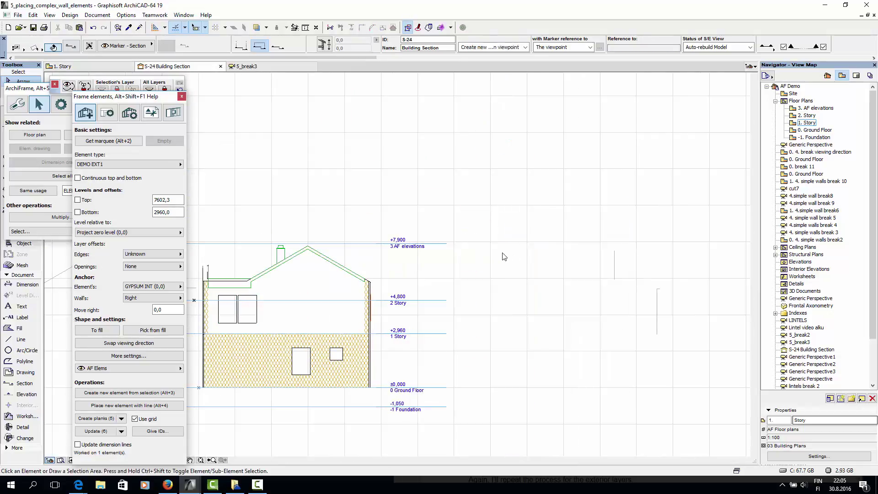
pyautogui.scroll(5, 355, 313)
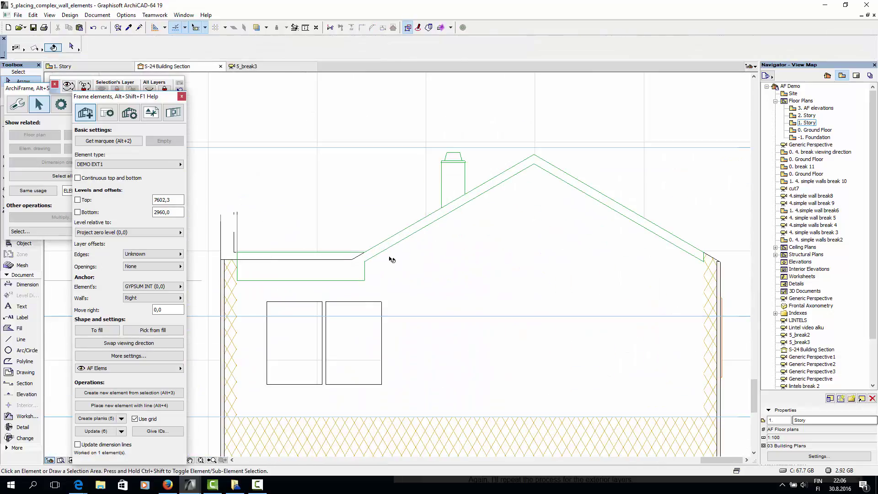
pyautogui.click(392, 240)
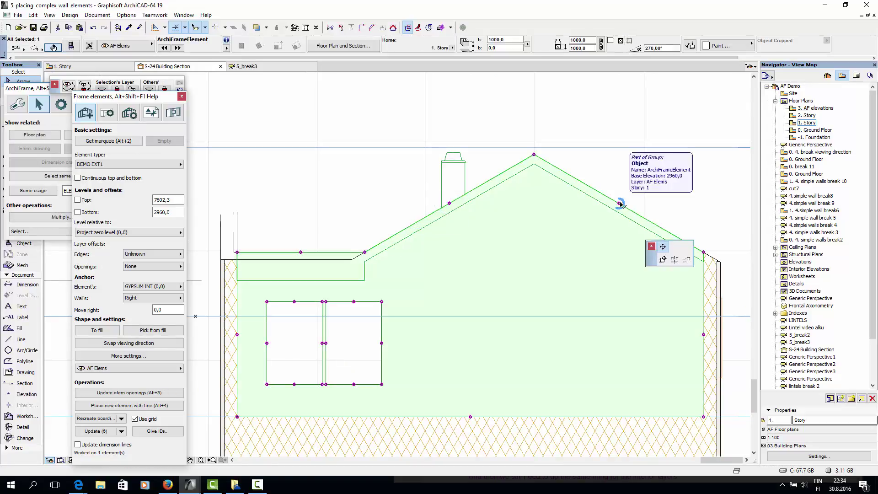
pyautogui.click(619, 203)
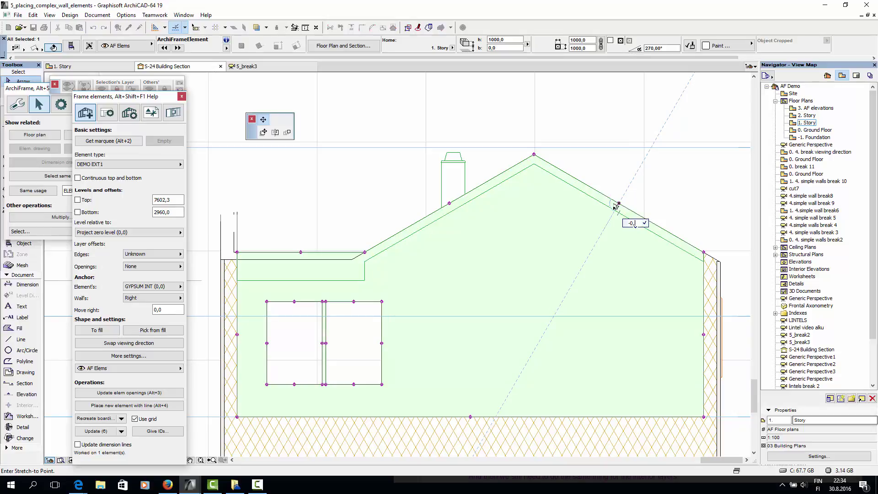
pyautogui.click(615, 207)
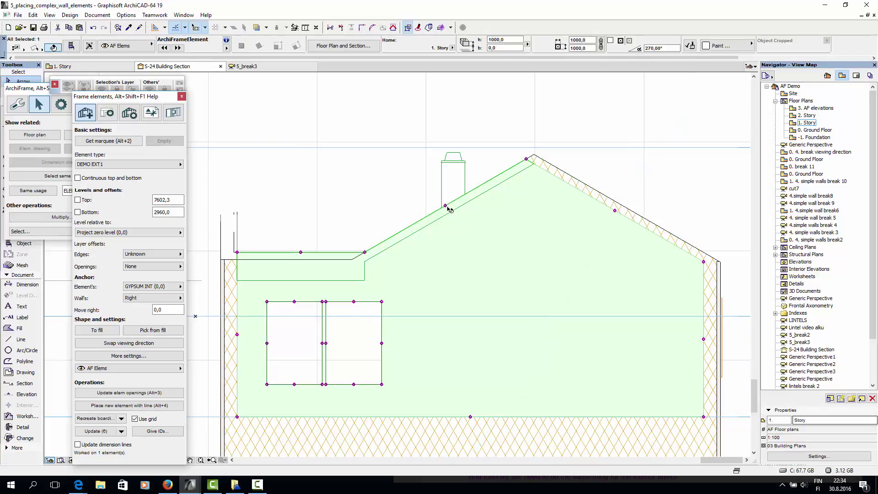
pyautogui.click(444, 206)
pyautogui.click(485, 262)
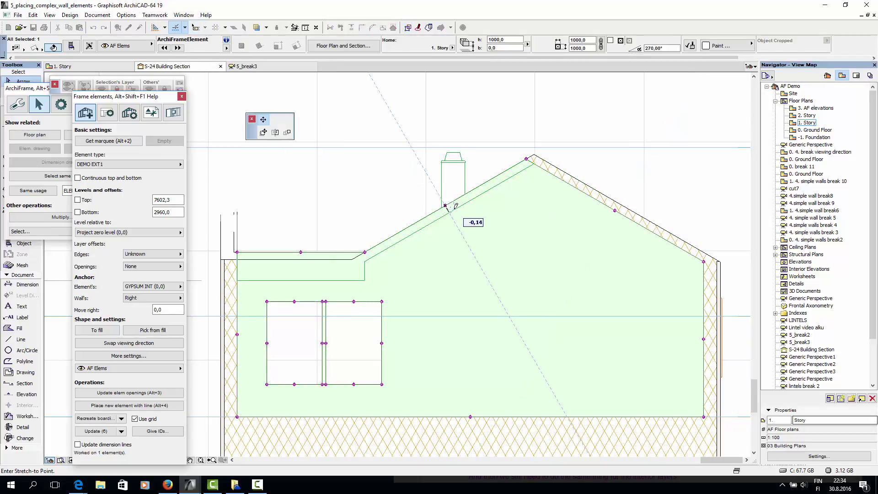
pyautogui.click(534, 162)
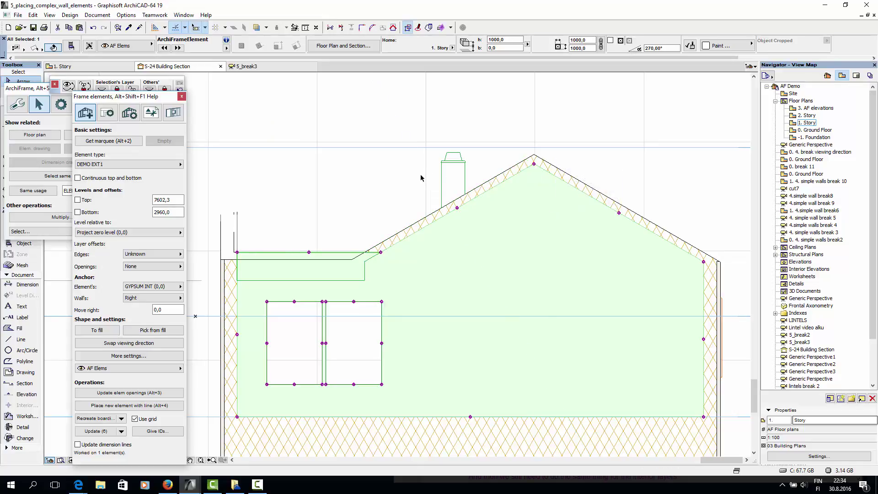
# Step: Draw a 2680 mm vertical reference line up from the wall bottom
pyautogui.click(21, 339)
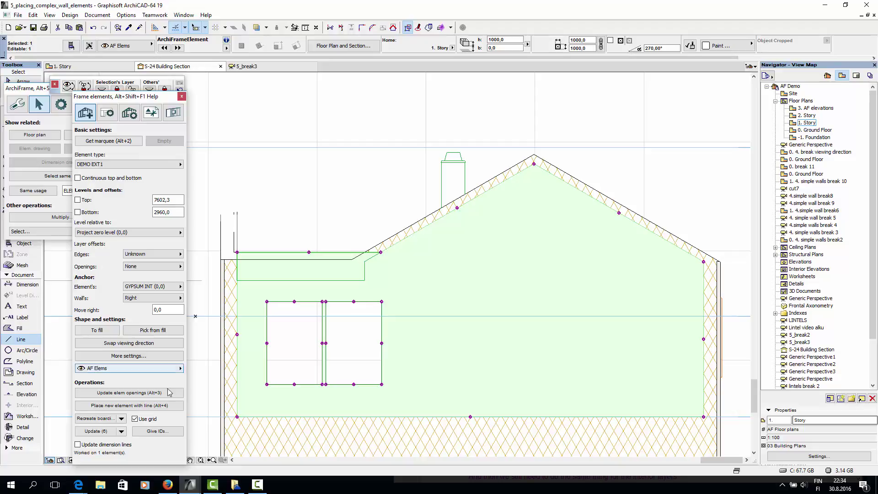
pyautogui.click(237, 416)
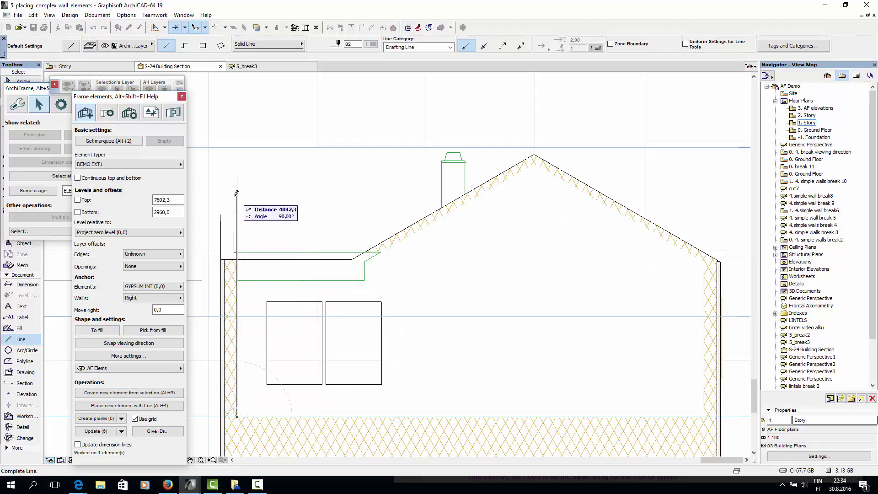
pyautogui.write('268')
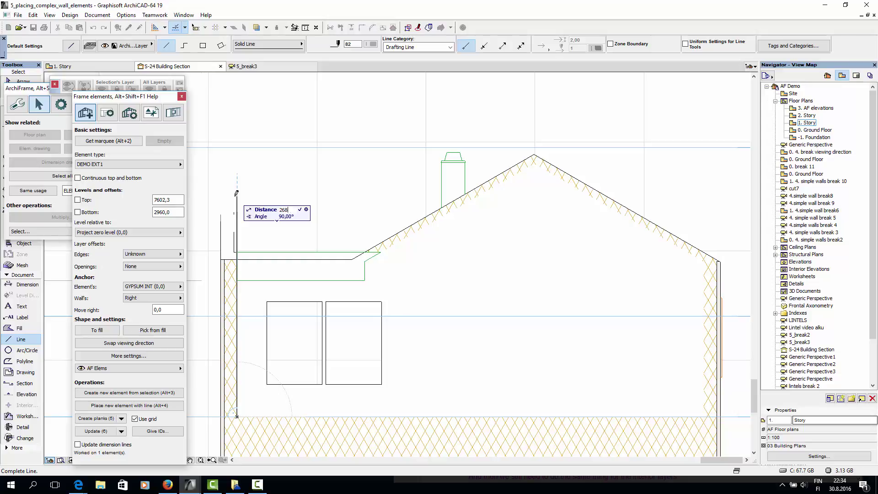
pyautogui.write('0')
pyautogui.press('Return')
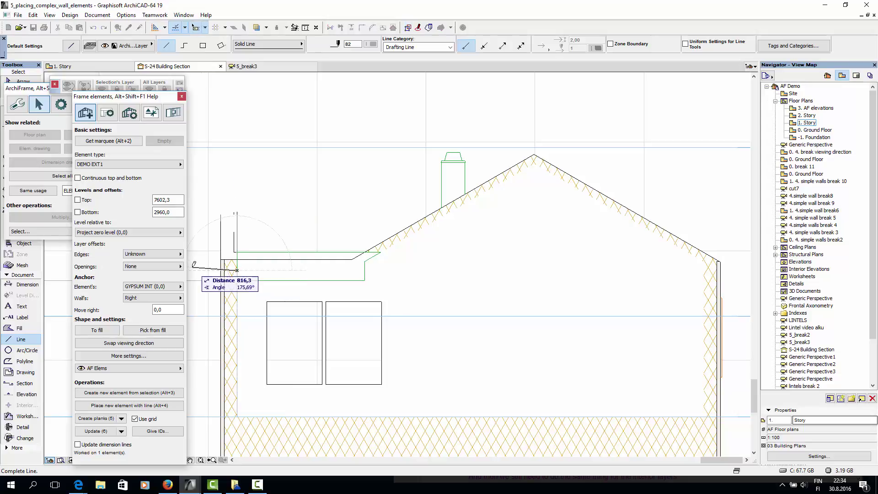
pyautogui.press('Escape')
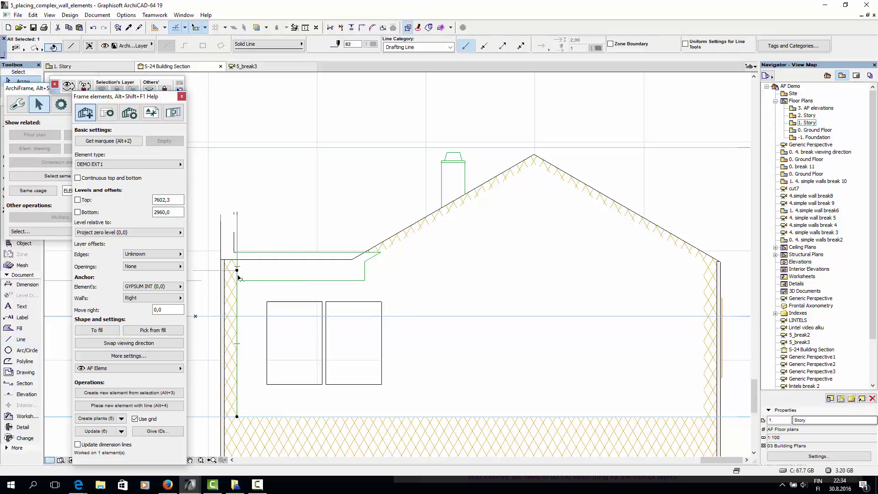
# Step: Lower the gable wall element's flat top edge to the reference line's end
pyautogui.click(278, 253)
pyautogui.click(308, 252)
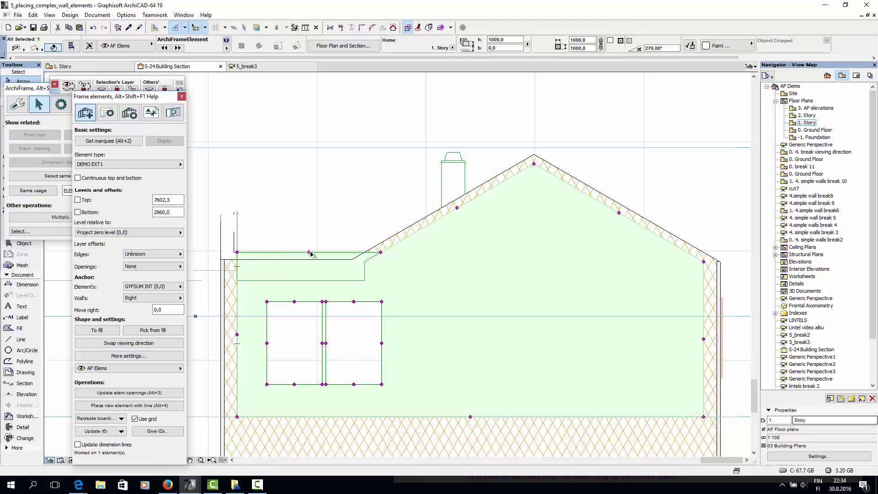
pyautogui.click(238, 270)
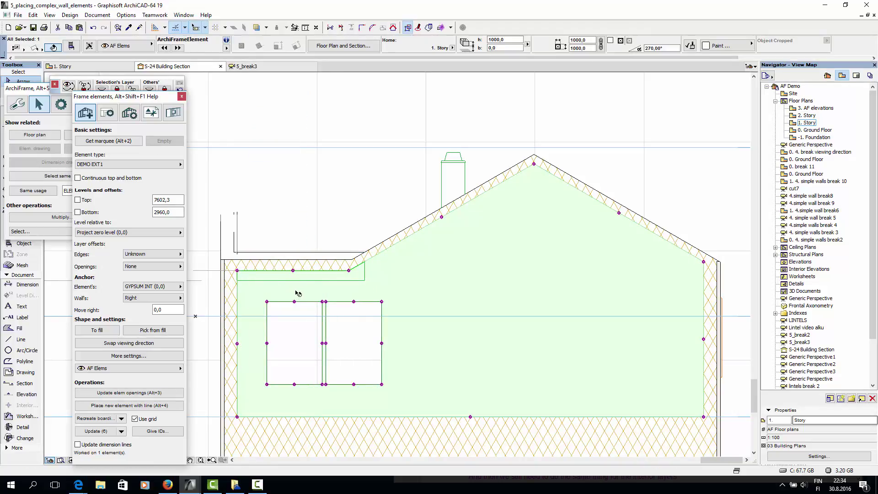
pyautogui.press('Escape')
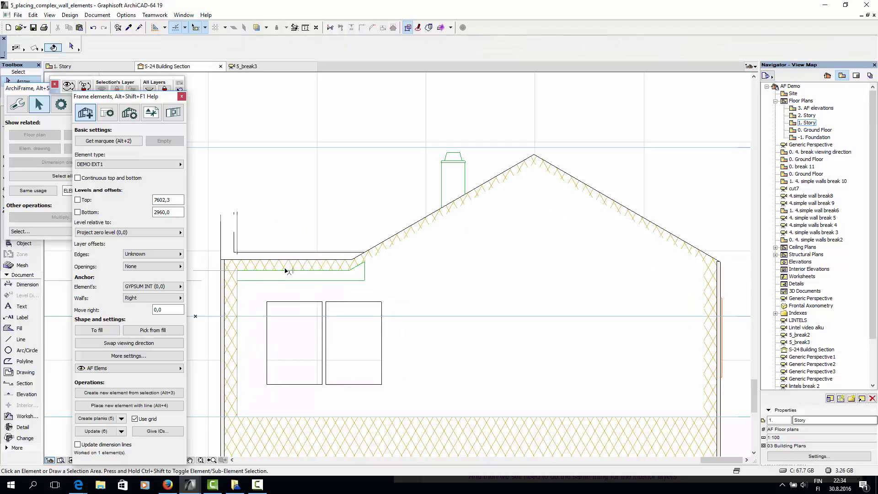
# Step: Select the gable wall element together with its related wall elements
pyautogui.click(369, 263)
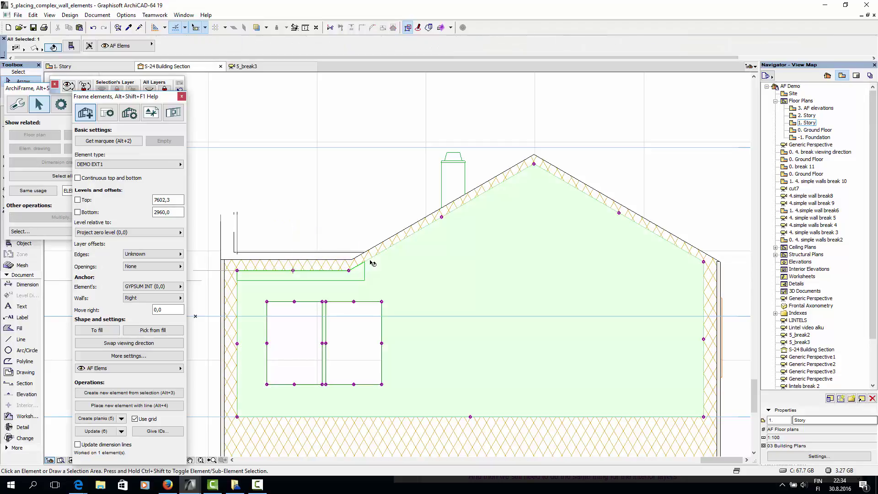
pyautogui.click(407, 27)
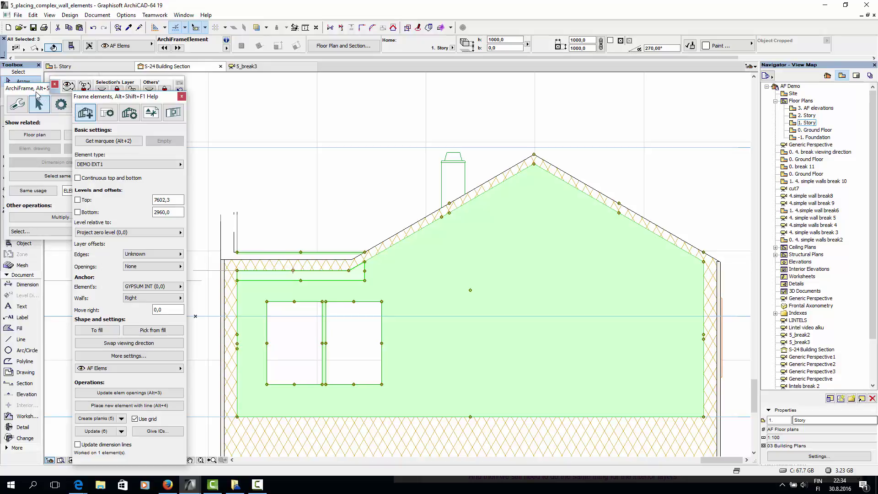
pyautogui.click(37, 94)
# Step: Show the selected wall elements in 3D and orbit to an oblique angle
pyautogui.click(81, 132)
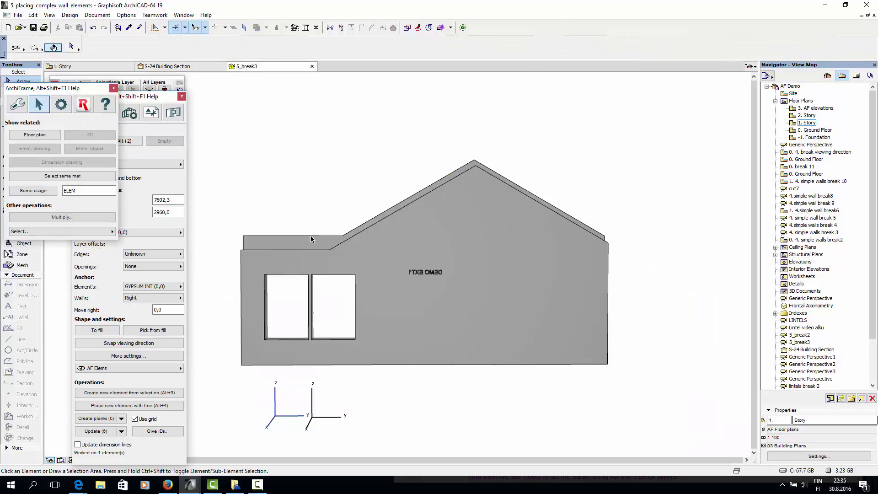
pyautogui.keyDown('shift'); pyautogui.moveTo(308, 261); pyautogui.dragTo(441, 277, button='middle'); pyautogui.keyUp('shift')
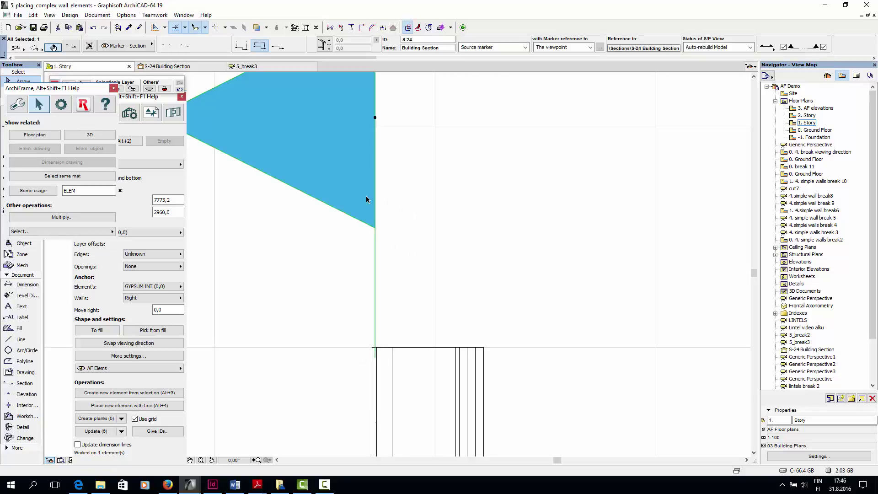
# Step: Open the S-24 building section and stretch the gable wall element's edge
pyautogui.rightClick(366, 199)
pyautogui.click(390, 236)
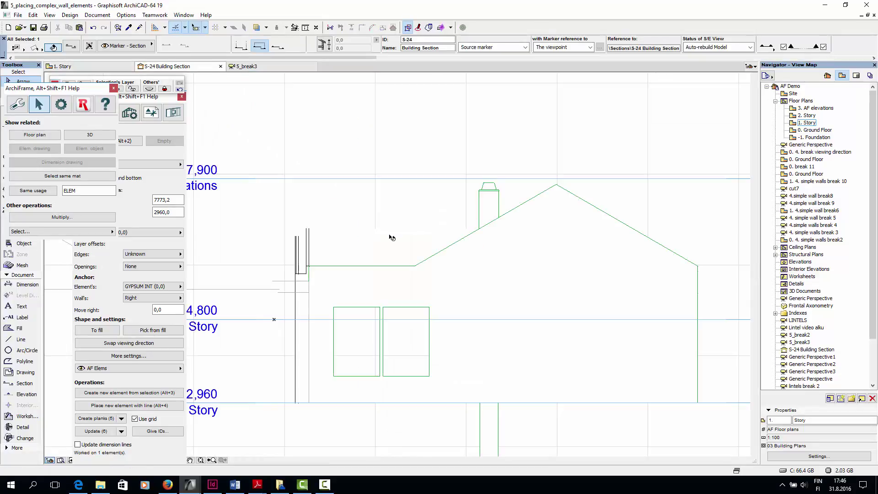
pyautogui.click(540, 279)
pyautogui.scroll(4, 509, 255)
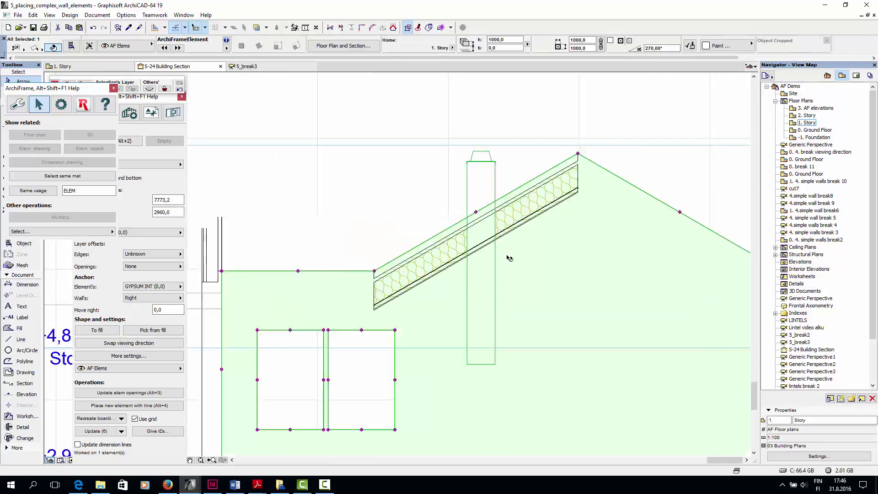
pyautogui.click(463, 194)
pyautogui.scroll(5, 476, 229)
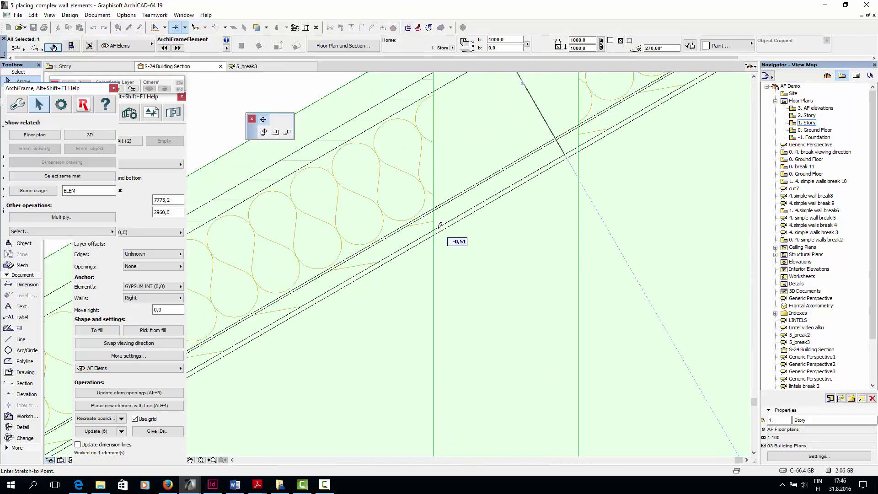
pyautogui.click(462, 242)
pyautogui.scroll(-5, 492, 251)
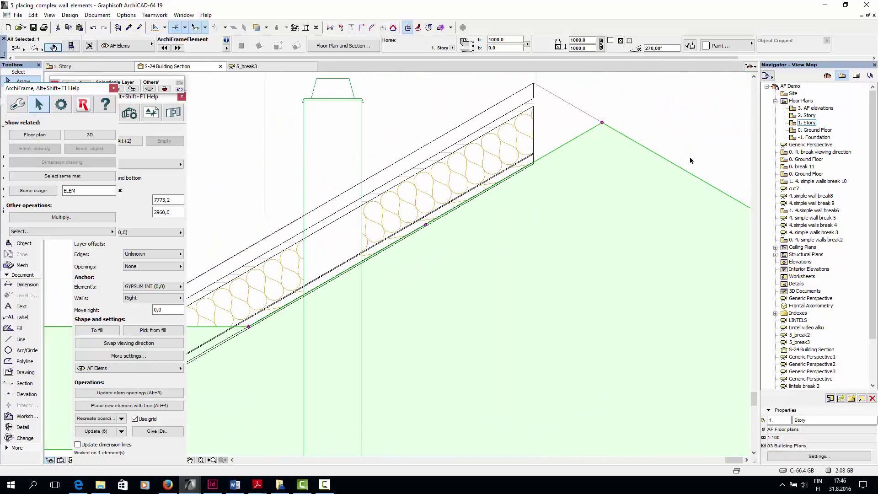
pyautogui.scroll(-2, 624, 208)
# Step: Move the fill's roof vertex onto the wall corner
pyautogui.click(597, 228)
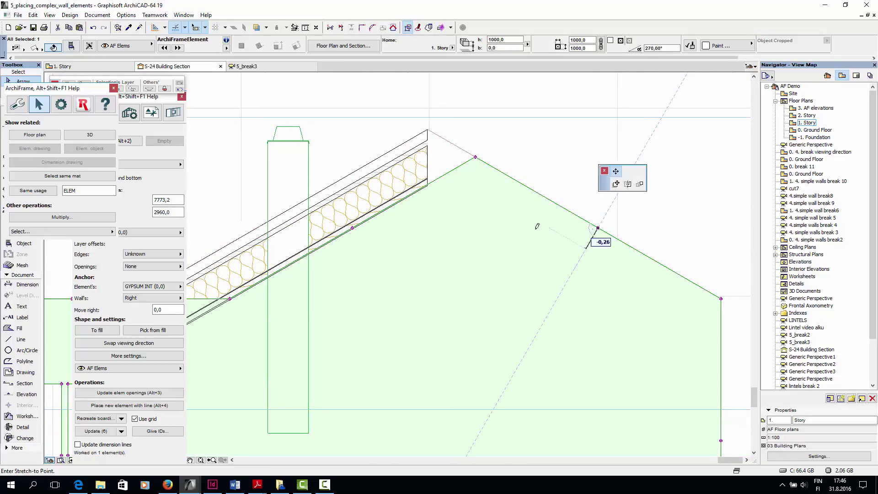
pyautogui.scroll(5, 441, 173)
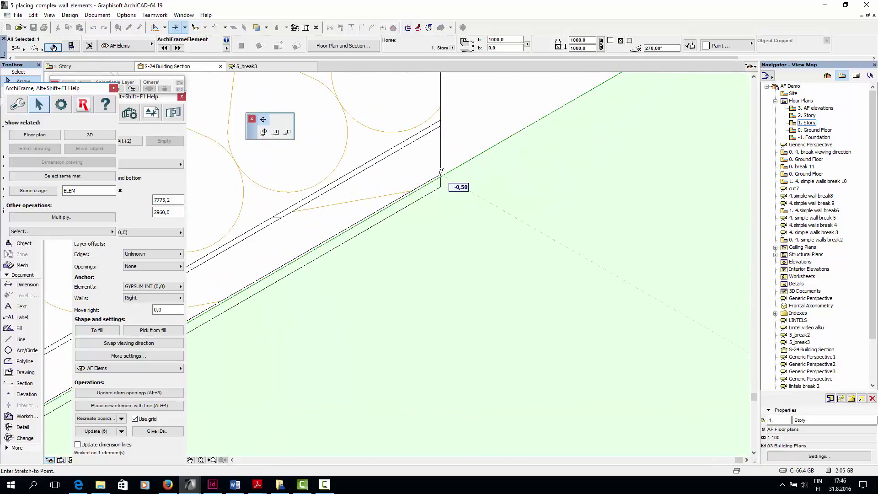
pyautogui.click(441, 172)
pyautogui.scroll(-3, 392, 249)
pyautogui.scroll(4, 352, 302)
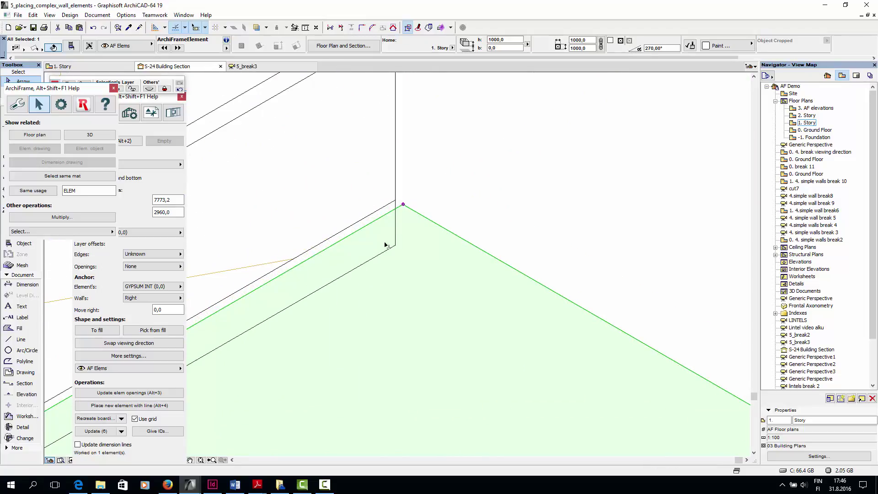
pyautogui.scroll(5, 385, 244)
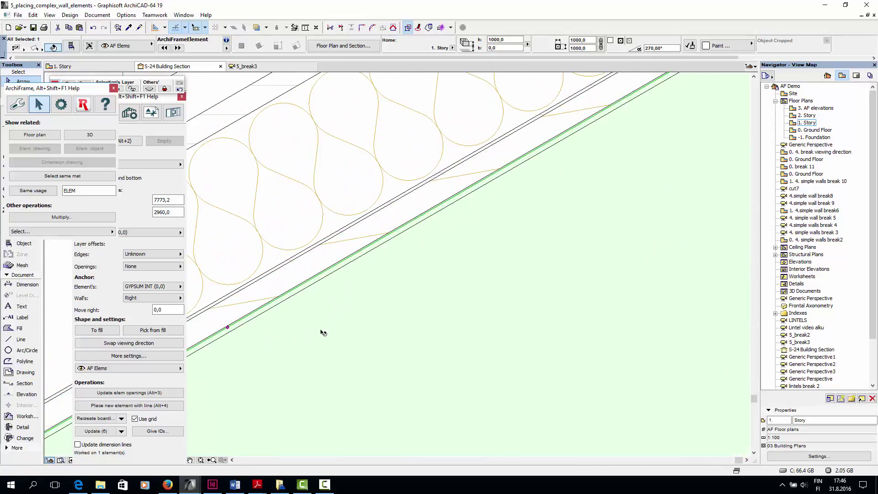
pyautogui.scroll(3, 357, 328)
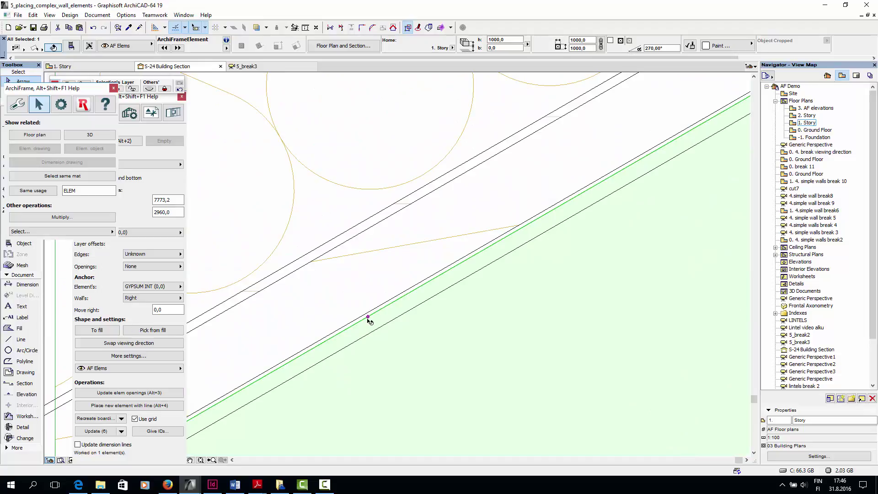
# Step: Move another fill vertex onto the roof line
pyautogui.click(368, 317)
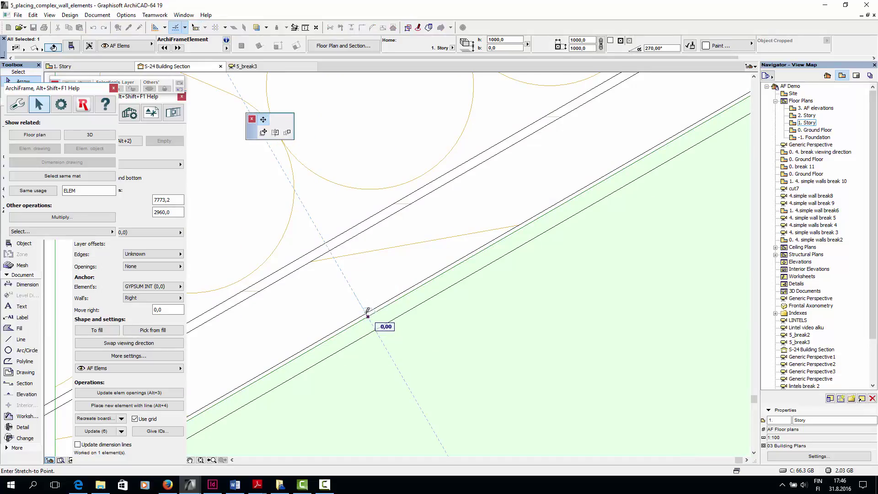
pyautogui.click(426, 338)
pyautogui.scroll(-3, 519, 293)
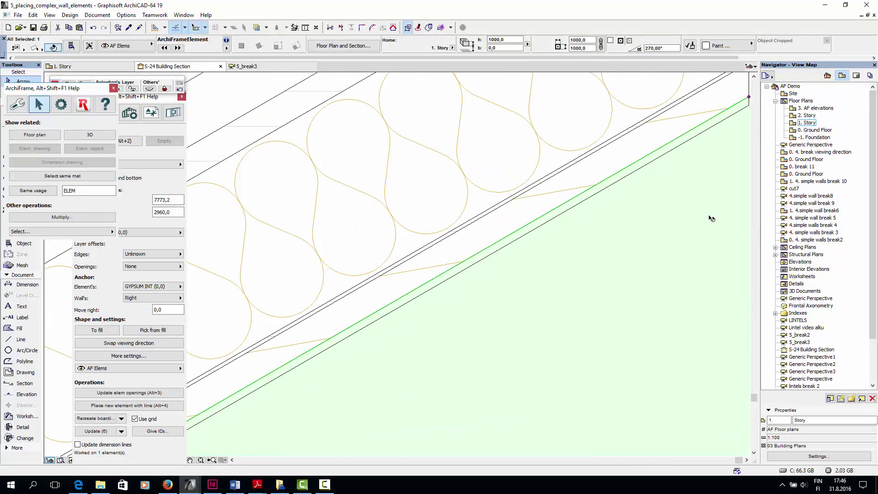
pyautogui.scroll(-5, 711, 218)
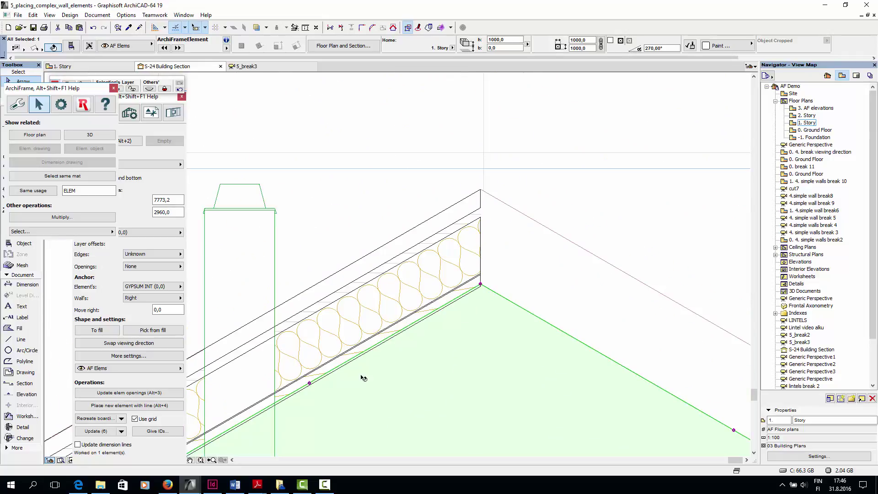
pyautogui.scroll(-3, 362, 378)
pyautogui.scroll(5, 462, 234)
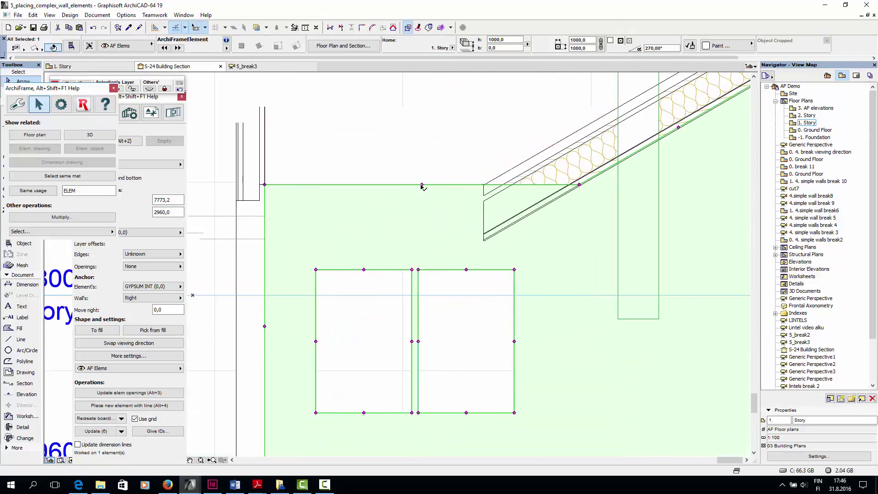
# Step: Stretch the fill's top edge up to the wall corner and clear the selection
pyautogui.click(422, 185)
pyautogui.scroll(3, 471, 244)
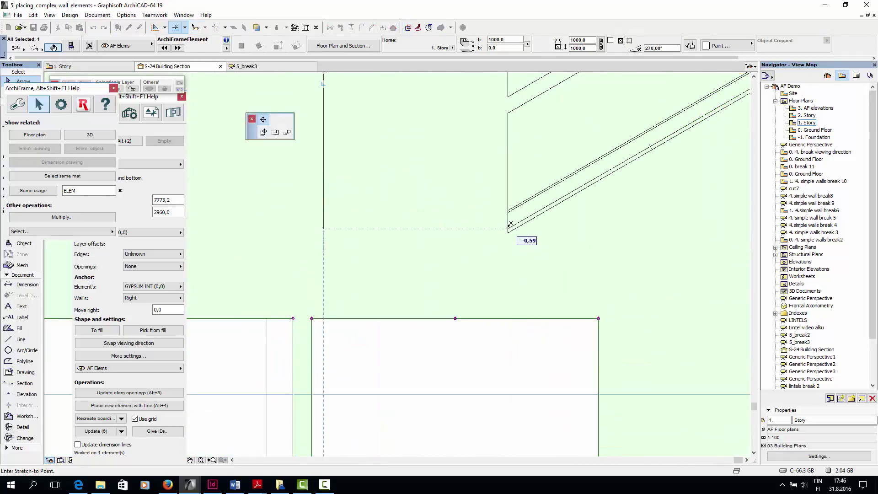
pyautogui.click(508, 228)
pyautogui.scroll(-5, 450, 192)
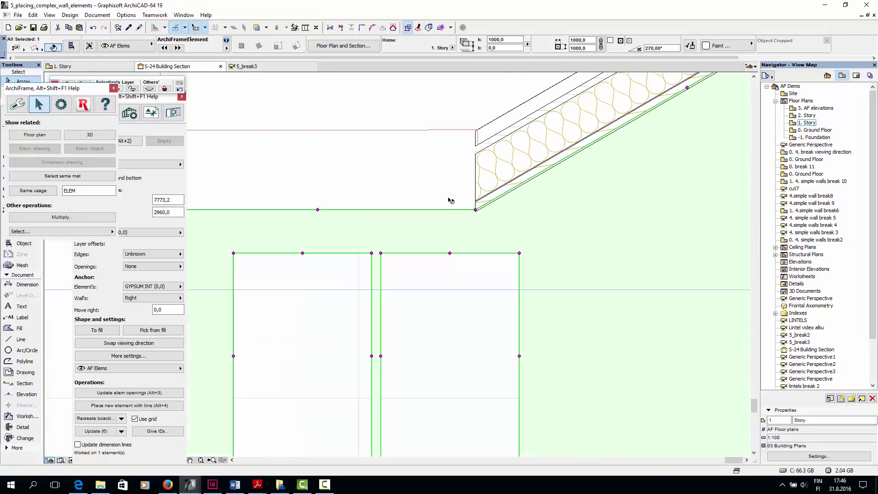
pyautogui.press('Escape')
pyautogui.keyDown('shift'); pyautogui.hscroll(2, 576, 274); pyautogui.keyUp('shift')
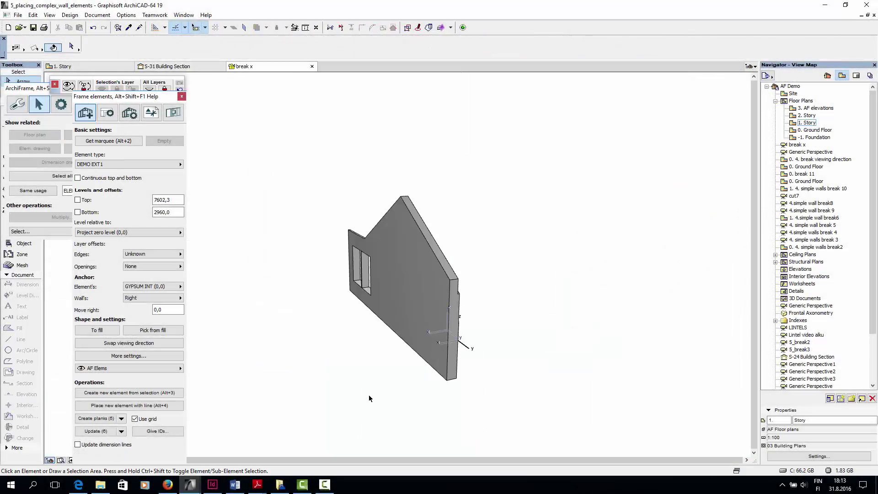
# Step: Make the Structural - Bearing layer visible in Layer Settings
pyautogui.moveTo(494, 369); pyautogui.dragTo(270, 351)
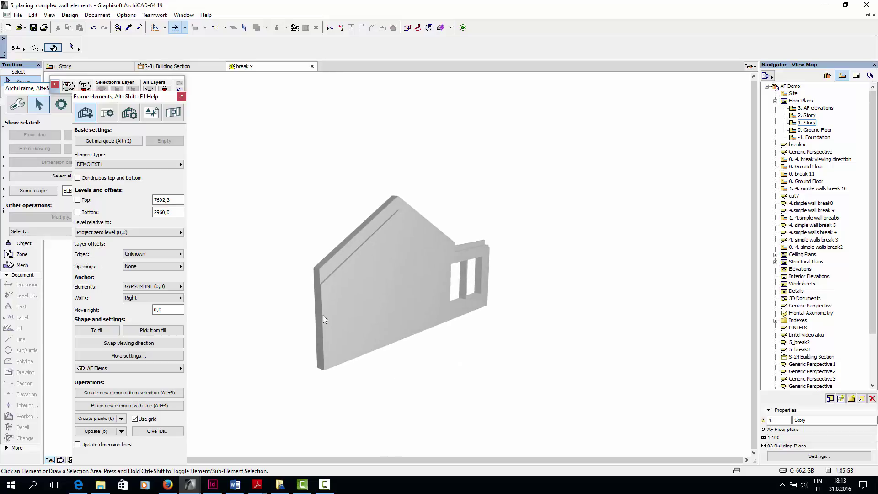
pyautogui.moveTo(323, 319); pyautogui.dragTo(332, 291)
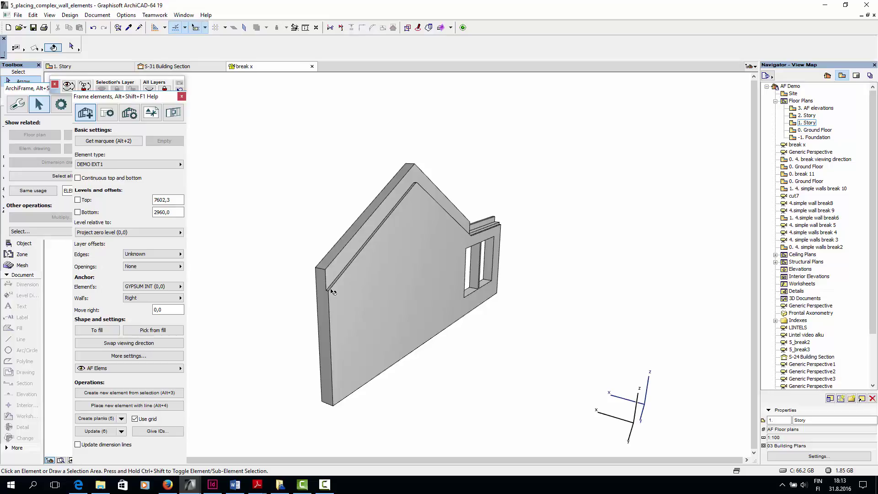
pyautogui.hotkey('ctrl', 'l')
pyautogui.moveTo(587, 185); pyautogui.dragTo(591, 265)
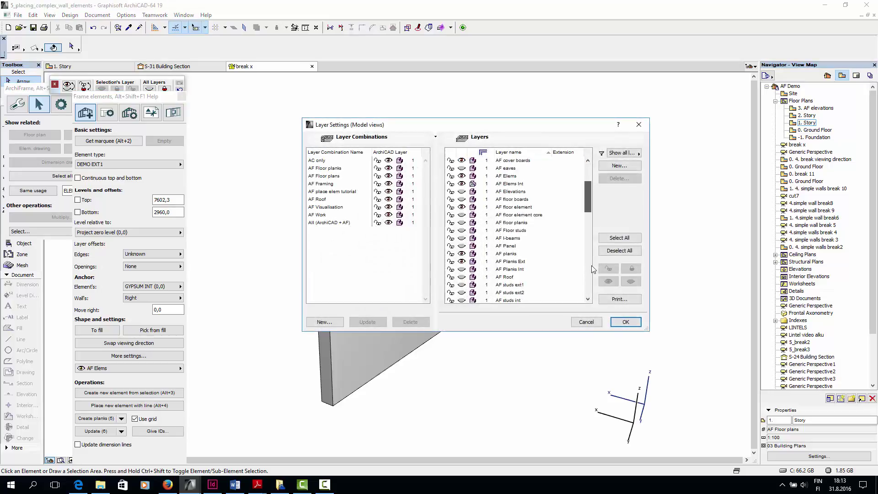
pyautogui.click(462, 254)
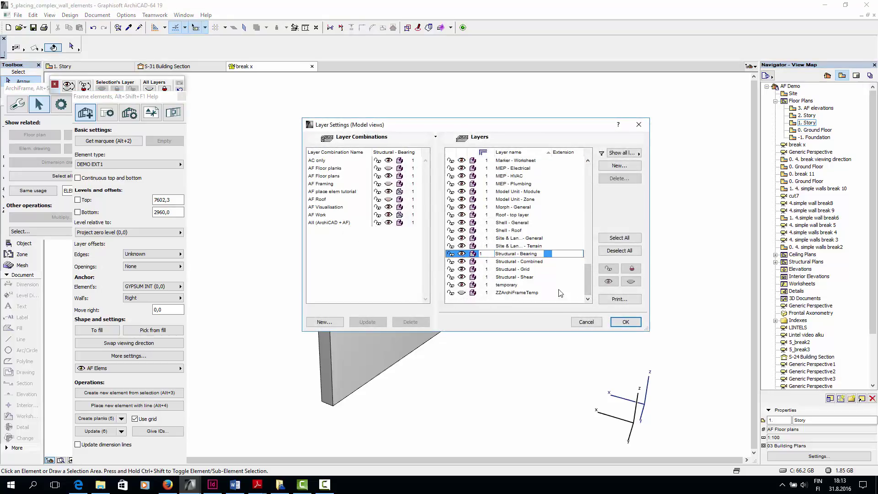
pyautogui.click(626, 322)
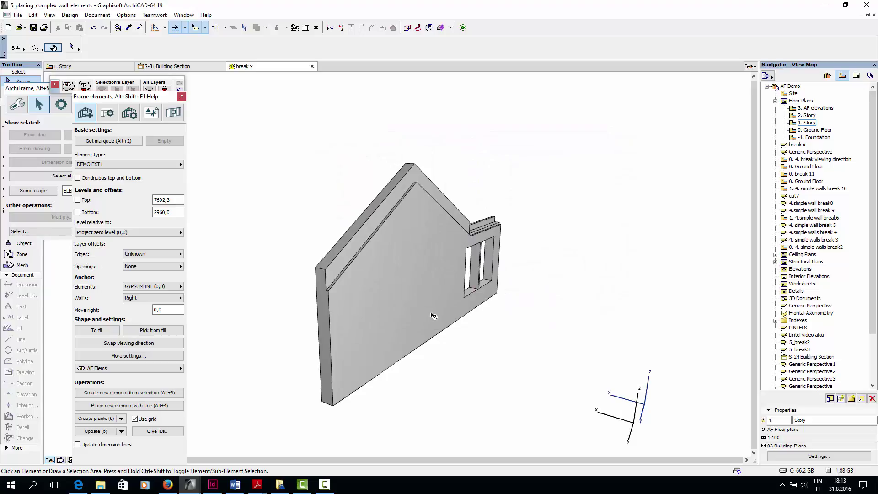
# Step: Show all elements in 3D and orbit to look up at the slab and openings
pyautogui.click(49, 15)
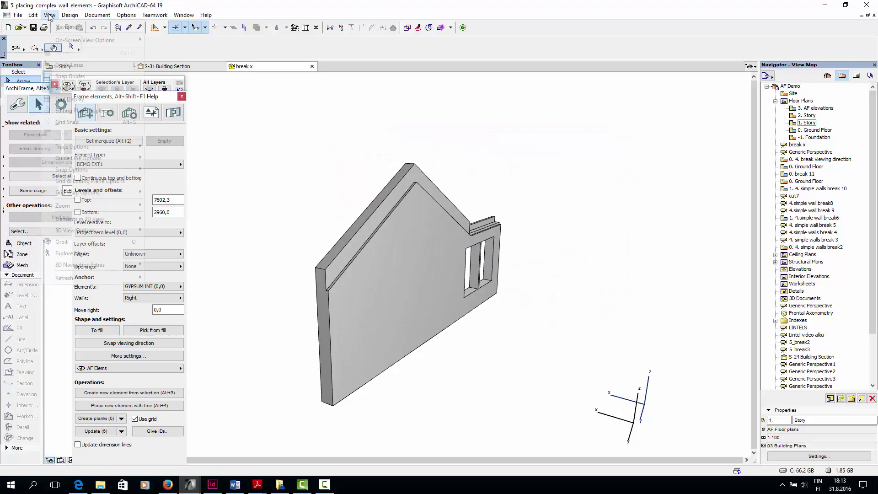
pyautogui.moveTo(114, 219)
pyautogui.click(176, 278)
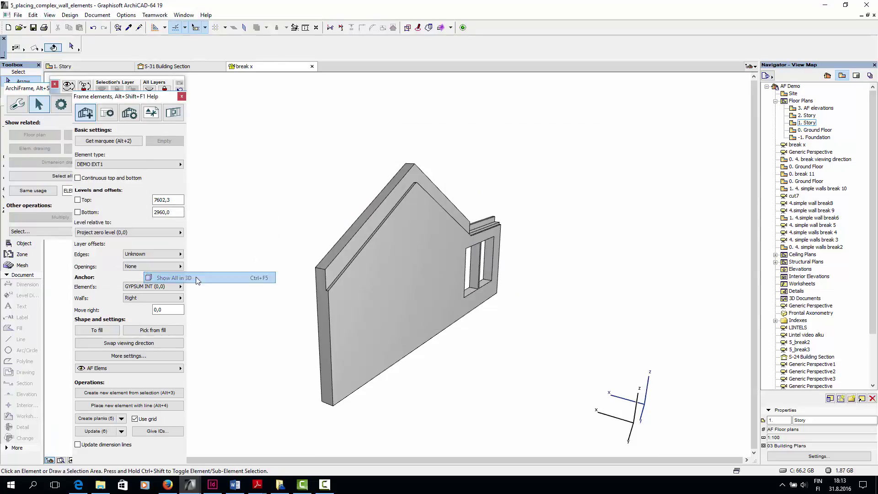
pyautogui.moveTo(409, 287); pyautogui.dragTo(355, 331)
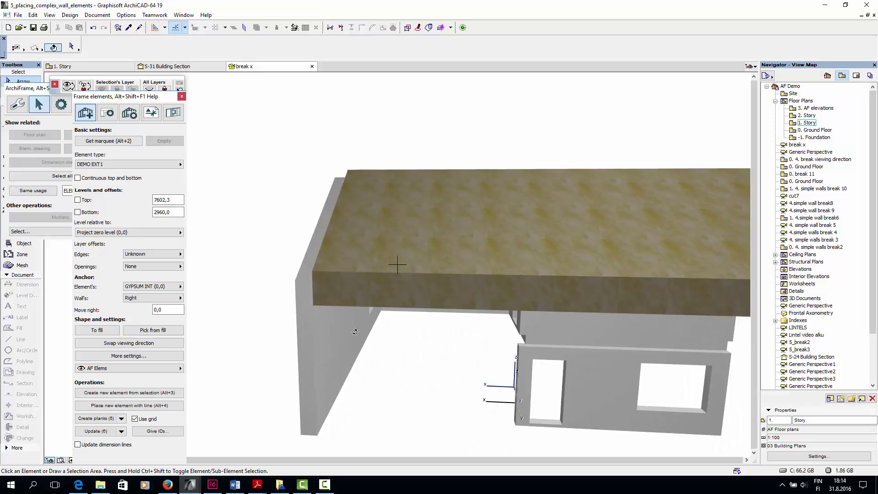
# Step: Set the Shell - Roof layer to wireframe so the roof shows as outlines
pyautogui.hotkey('ctrl', 'l')
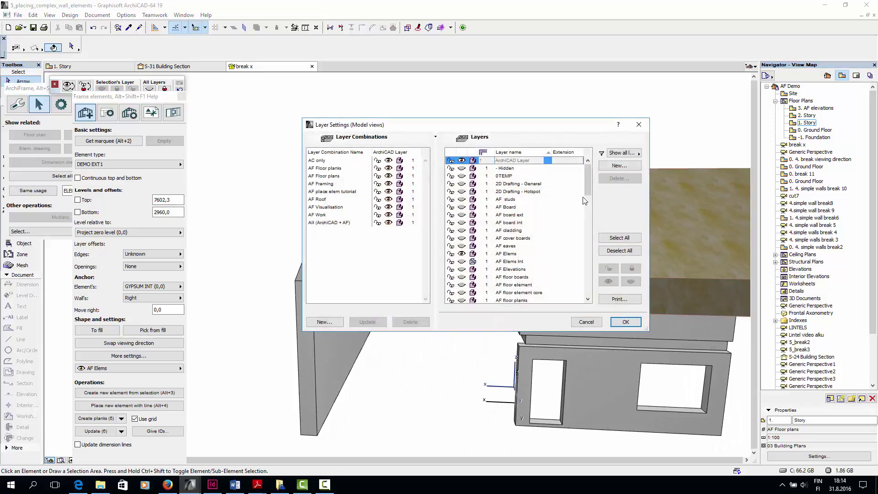
pyautogui.moveTo(586, 183); pyautogui.dragTo(598, 297)
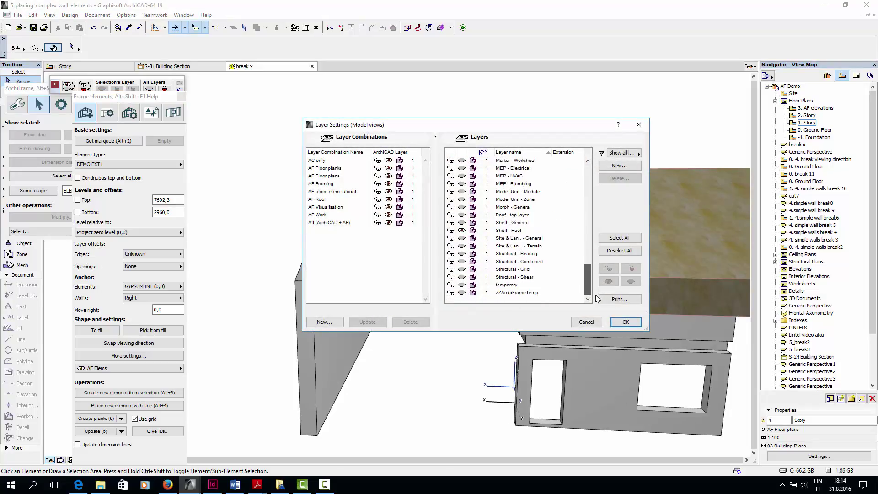
pyautogui.click(473, 231)
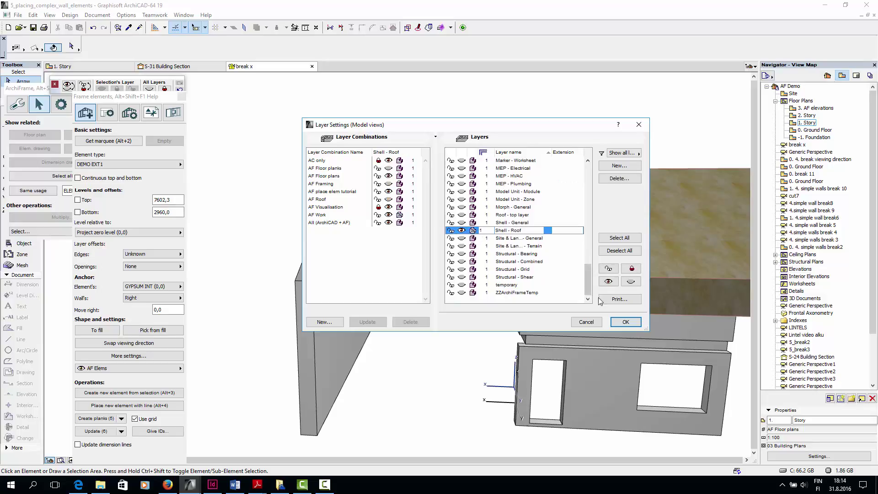
pyautogui.click(625, 322)
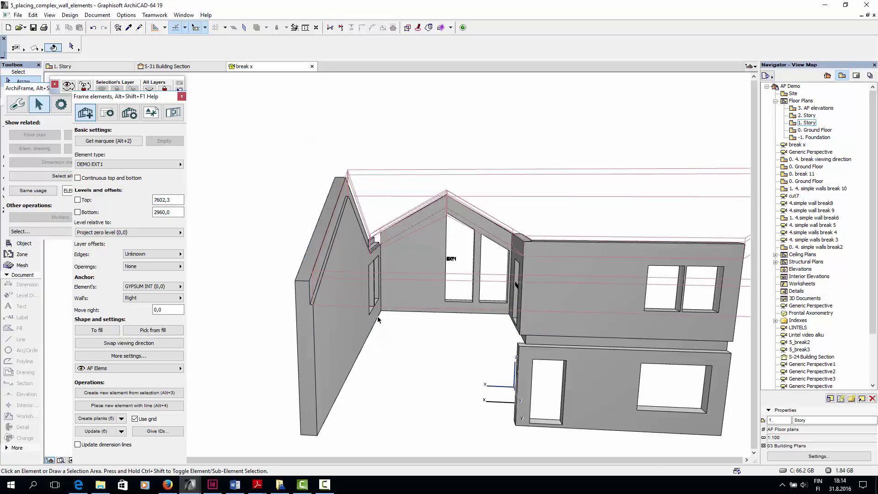
# Step: Orbit and zoom to inspect the gable walls under the outlined roof
pyautogui.moveTo(383, 301); pyautogui.dragTo(412, 252)
pyautogui.scroll(5, 393, 258)
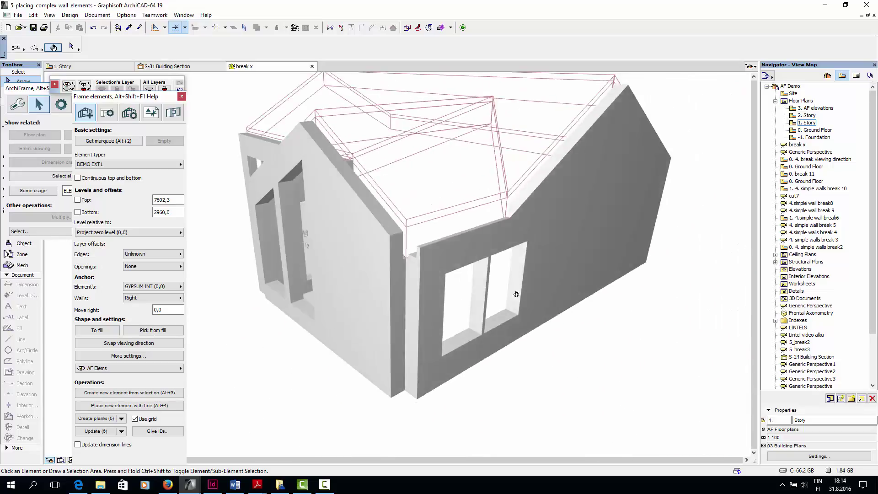
pyautogui.moveTo(583, 277); pyautogui.dragTo(415, 245)
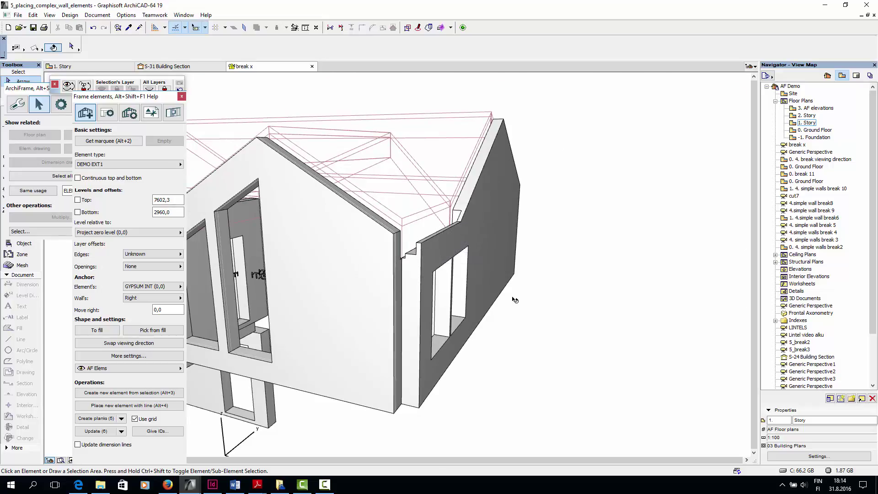
pyautogui.hotkey('ctrl', 'l')
# Step: Turn on the Roof - top layer so the roof shows solid
pyautogui.scroll(-5, 516, 228)
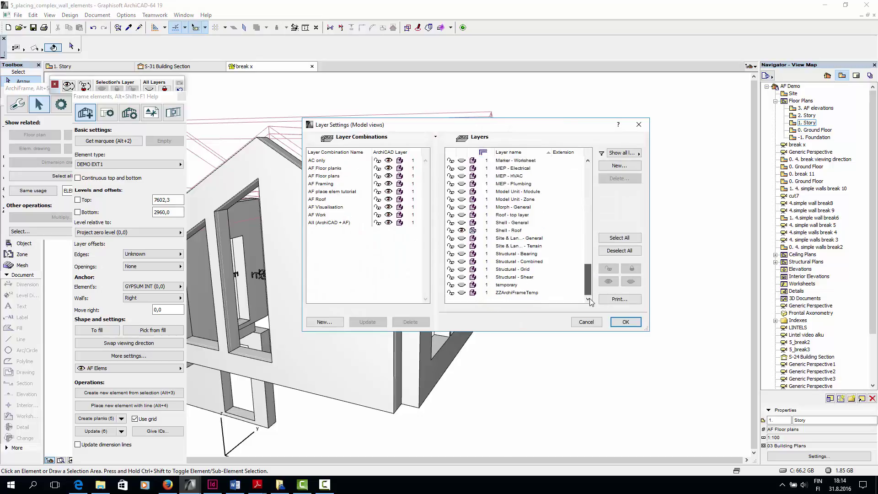
pyautogui.click(461, 214)
pyautogui.click(510, 214)
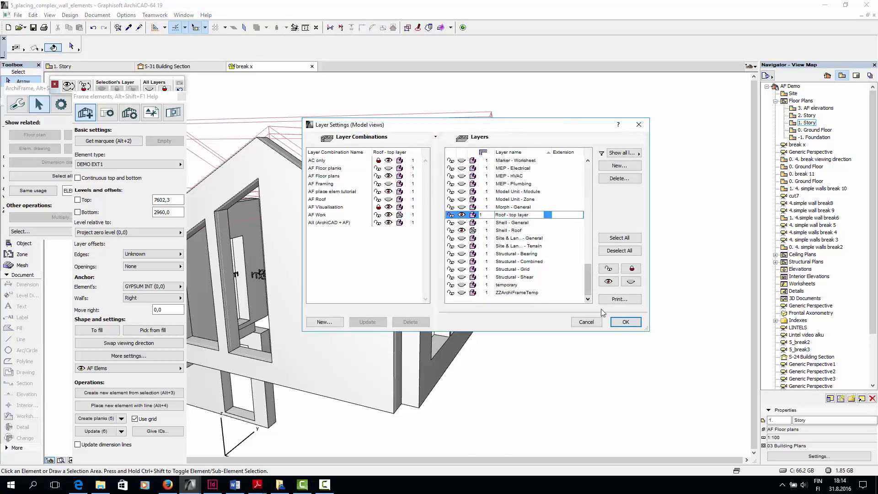
pyautogui.click(624, 322)
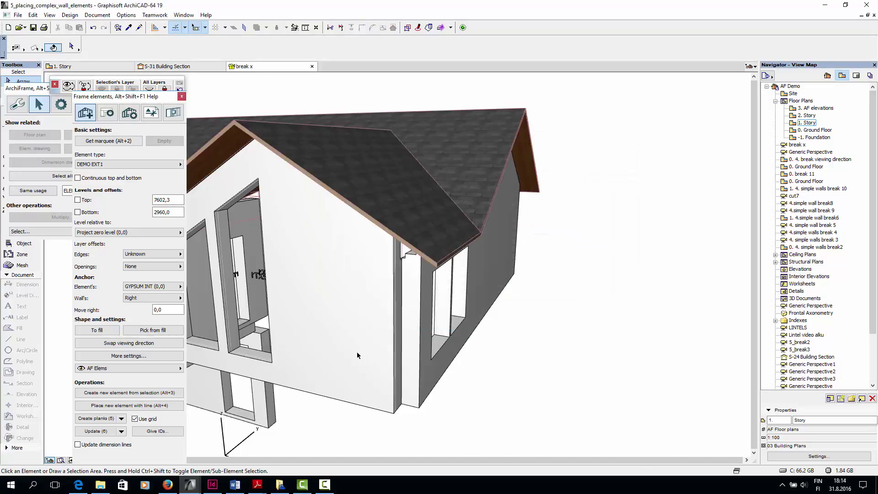
# Step: Zoom and orbit around the eave corner to check the gable wall junction
pyautogui.scroll(4, 393, 345)
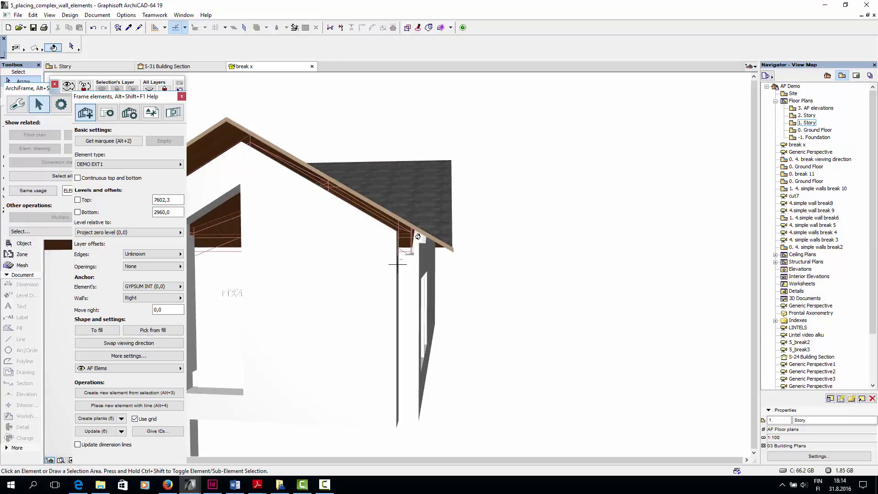
pyautogui.moveTo(394, 316); pyautogui.dragTo(418, 236)
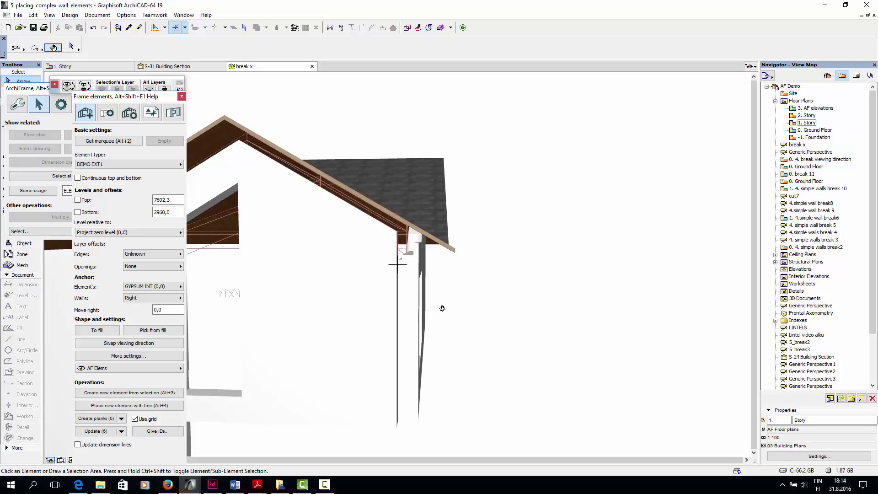
pyautogui.scroll(-8, 442, 308)
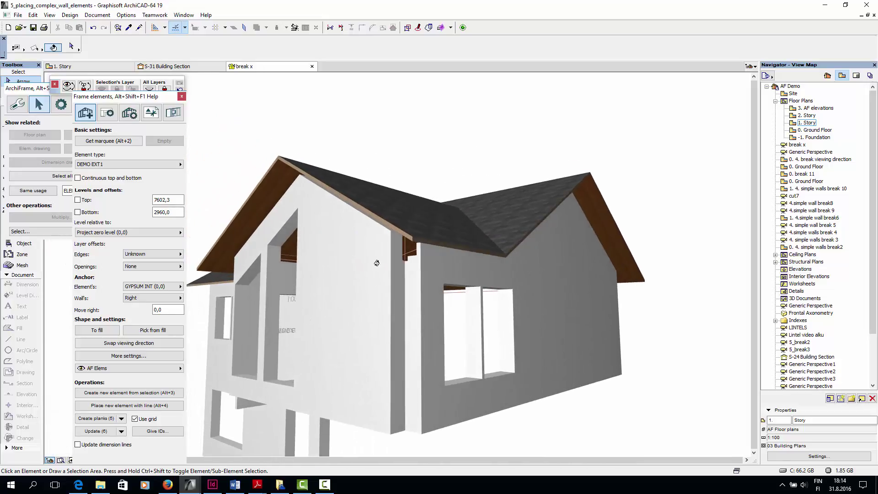
pyautogui.moveTo(406, 258); pyautogui.dragTo(404, 255)
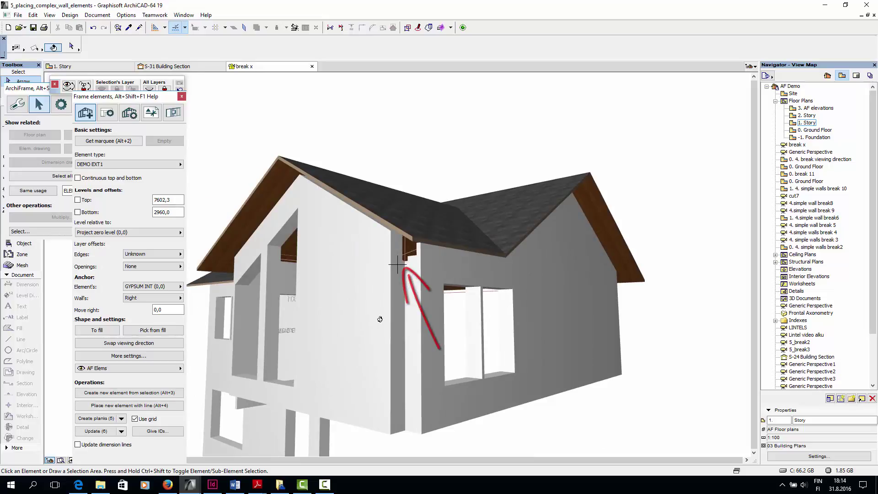
pyautogui.scroll(5, 452, 348)
pyautogui.scroll(-5, 452, 347)
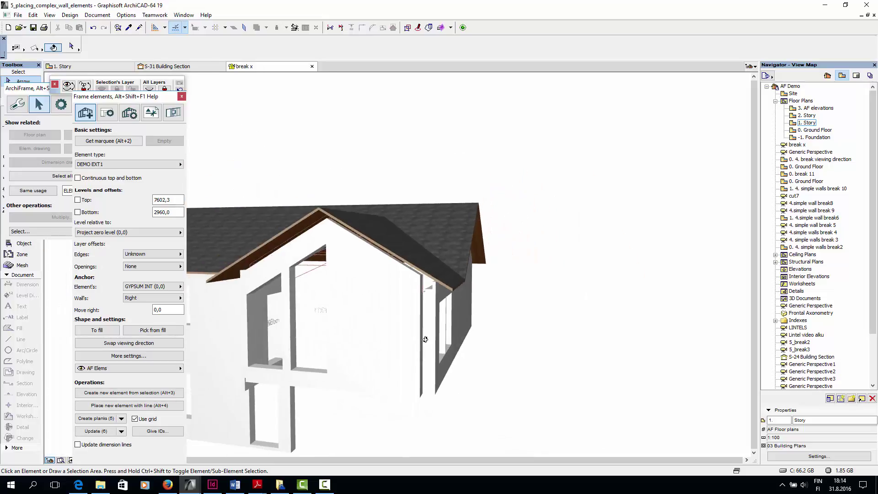
pyautogui.keyDown('shift'); pyautogui.moveTo(402, 387); pyautogui.dragTo(408, 376, button='middle'); pyautogui.keyUp('shift')
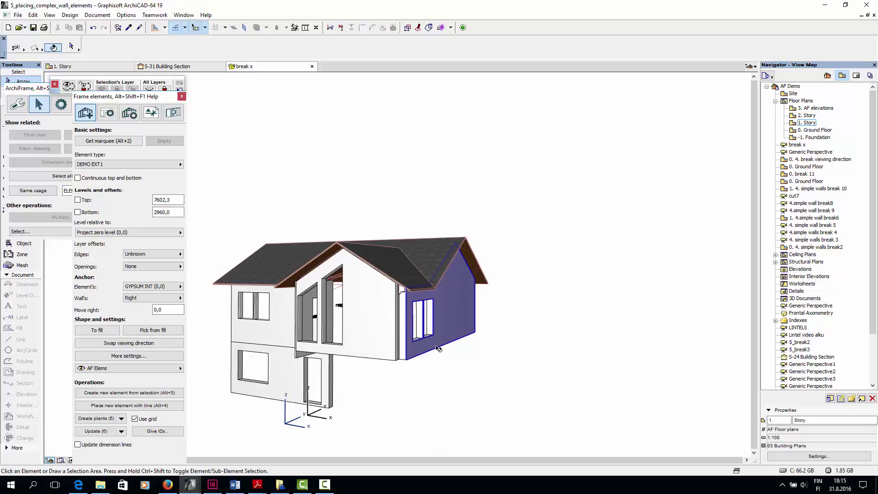
# Step: Give both gable walls' elements Own layer offsets with 360 bottom offsets on layers 1–3
pyautogui.click(422, 354)
pyautogui.keyDown('shift'); pyautogui.click(387, 342); pyautogui.keyUp('shift')
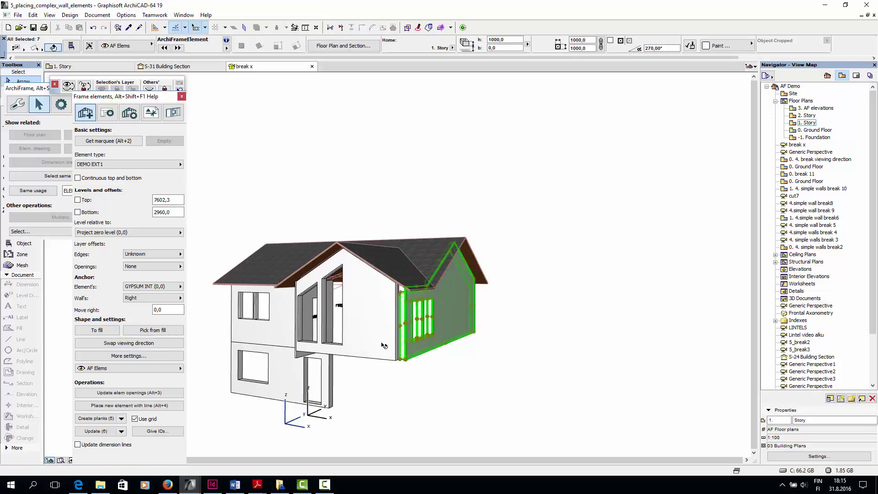
pyautogui.click(153, 253)
pyautogui.click(206, 255)
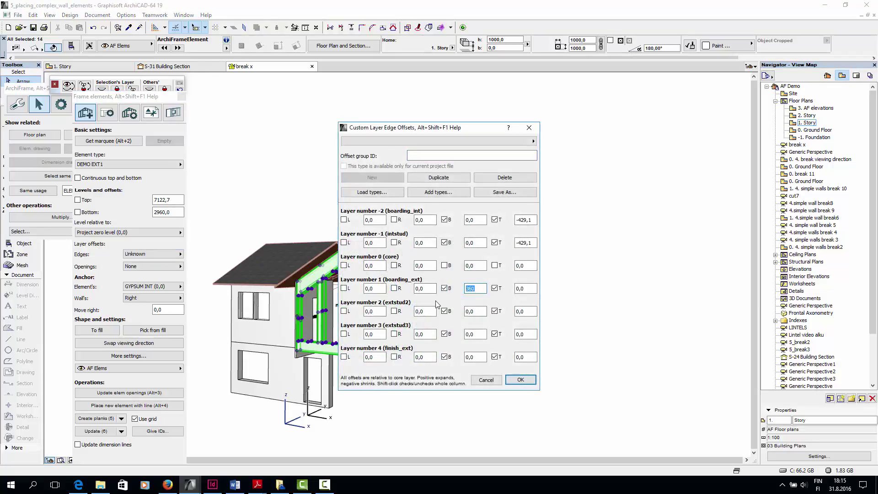
pyautogui.click(508, 380)
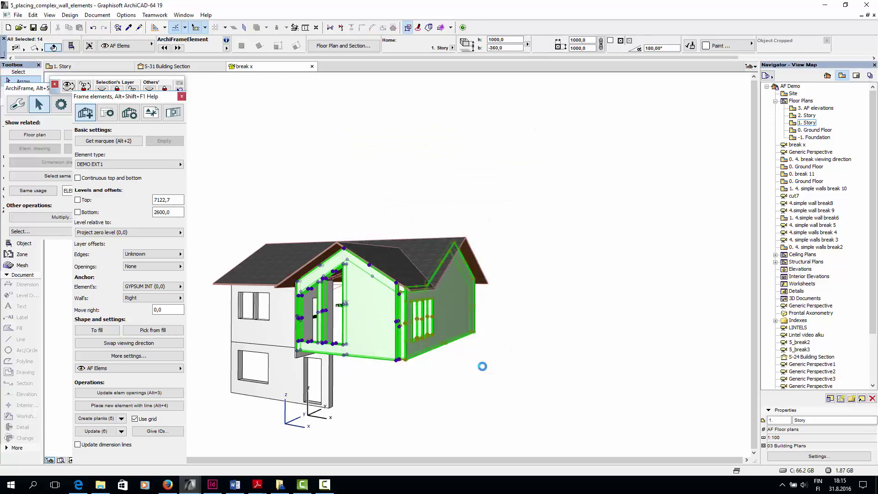
pyautogui.click(479, 371)
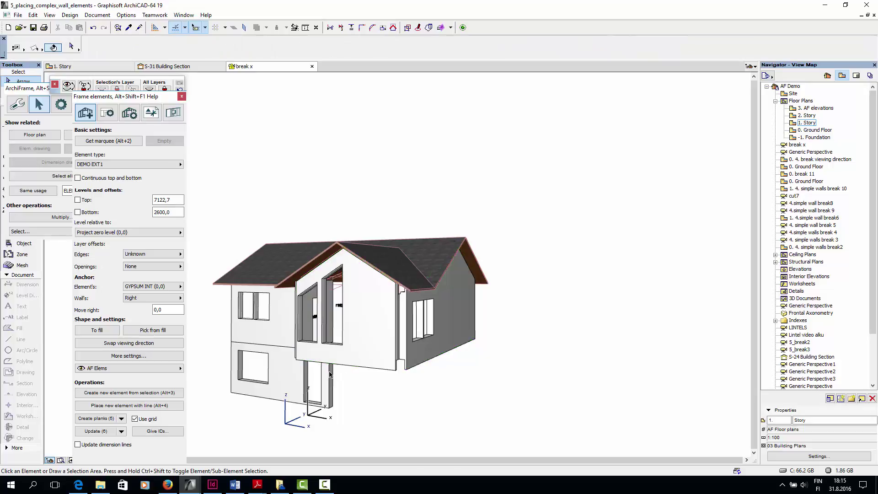
# Step: Zoom and orbit the 3D view to see the house from the rear
pyautogui.scroll(5, 274, 368)
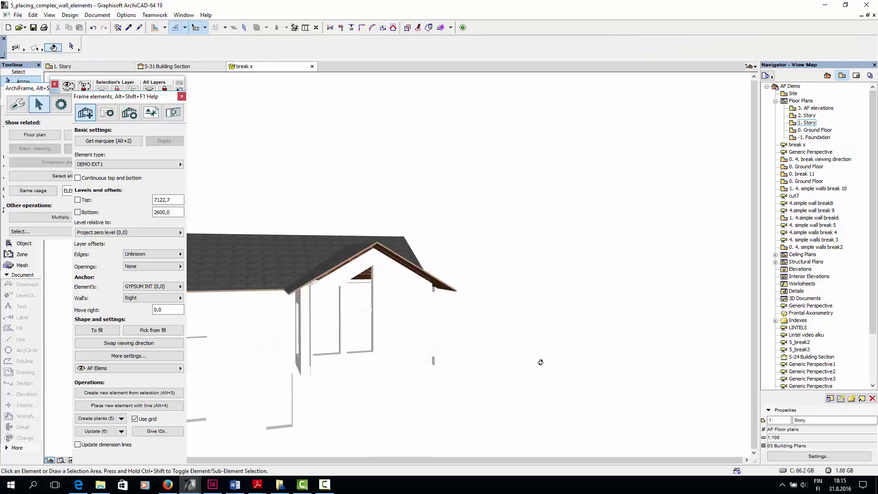
pyautogui.keyDown('shift'); pyautogui.moveTo(566, 362); pyautogui.dragTo(452, 371, button='middle'); pyautogui.keyUp('shift')
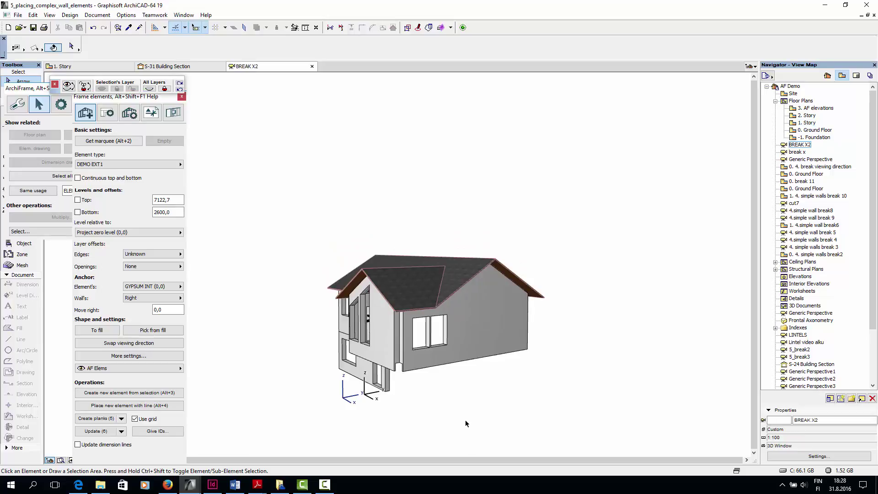
pyautogui.moveTo(596, 334); pyautogui.dragTo(220, 300)
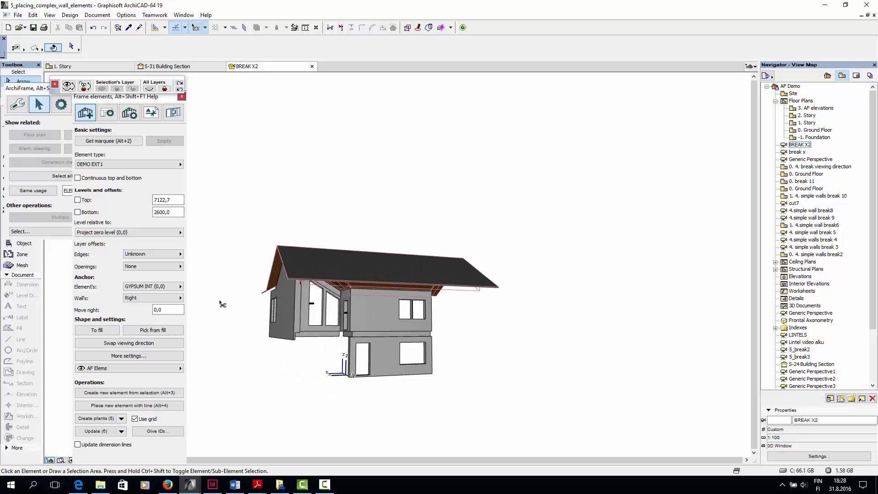
# Step: Apply the AC only layer combination and select the ground-floor front wall
pyautogui.hotkey('ctrl', 'l')
pyautogui.click(345, 168)
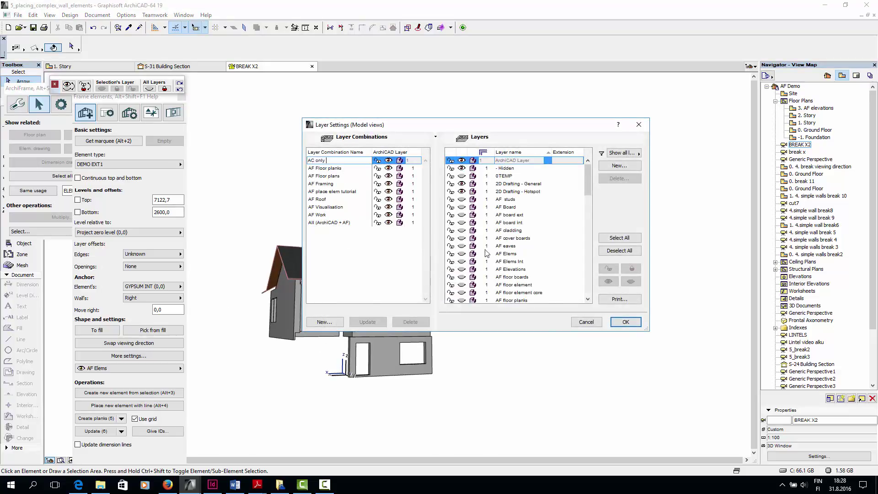
pyautogui.click(625, 322)
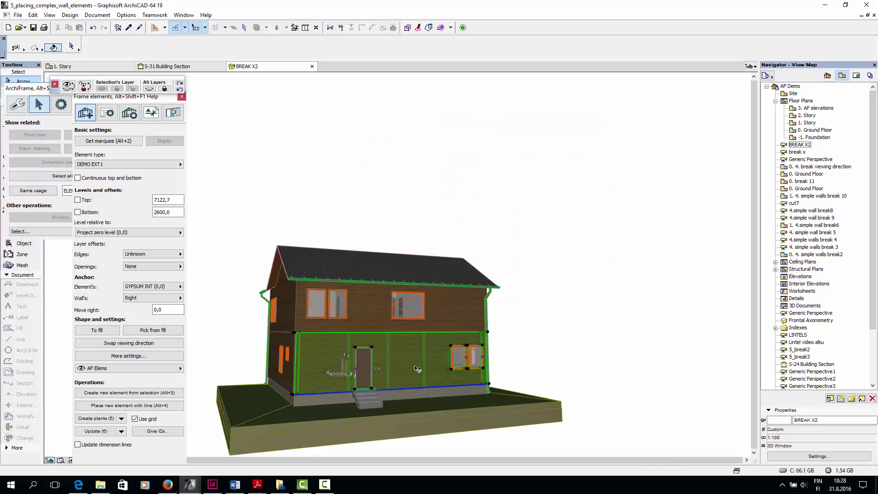
pyautogui.click(417, 368)
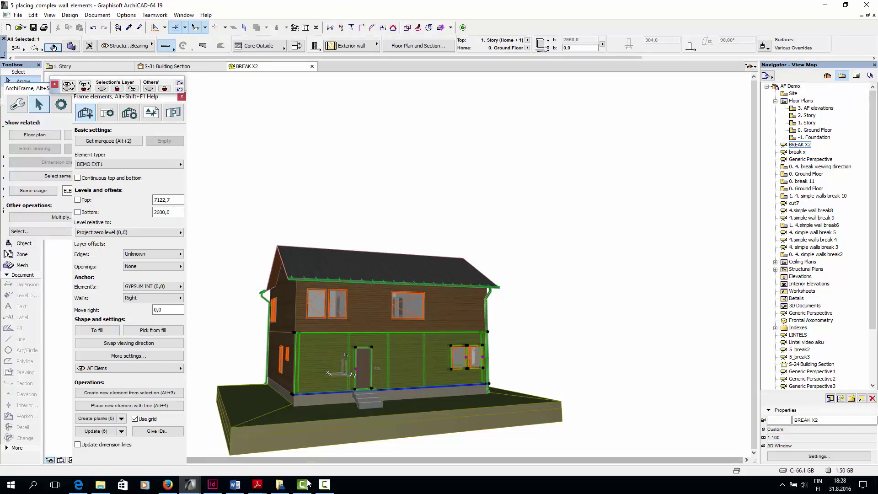
# Step: Switch to the demotalo32_valmis project and select a lower-floor wall's stud and element
pyautogui.moveTo(196, 488)
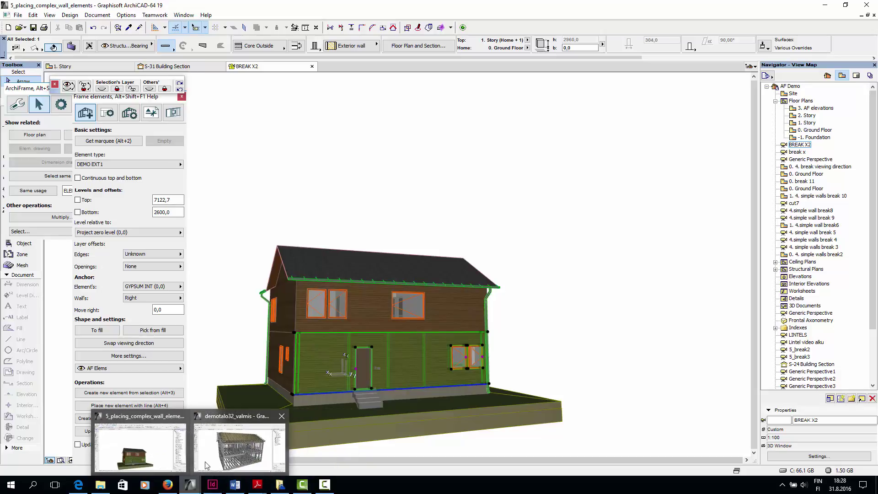
pyautogui.click(238, 442)
pyautogui.scroll(-2, 537, 393)
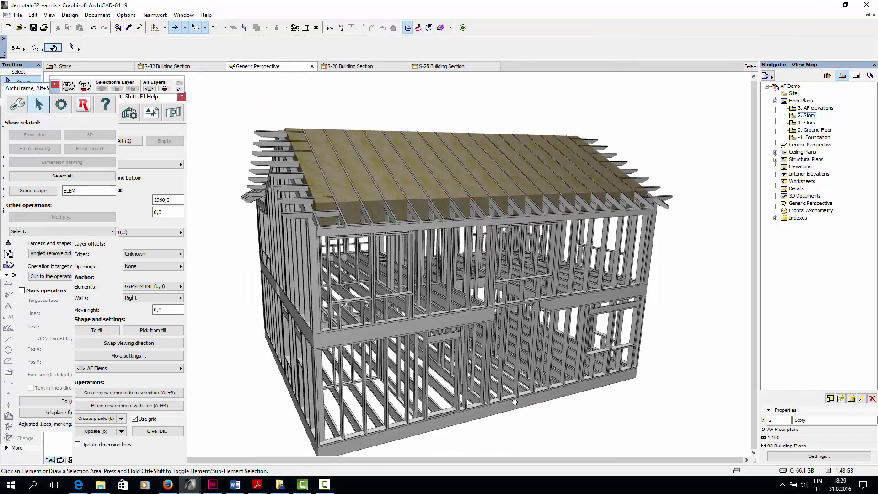
pyautogui.click(471, 307)
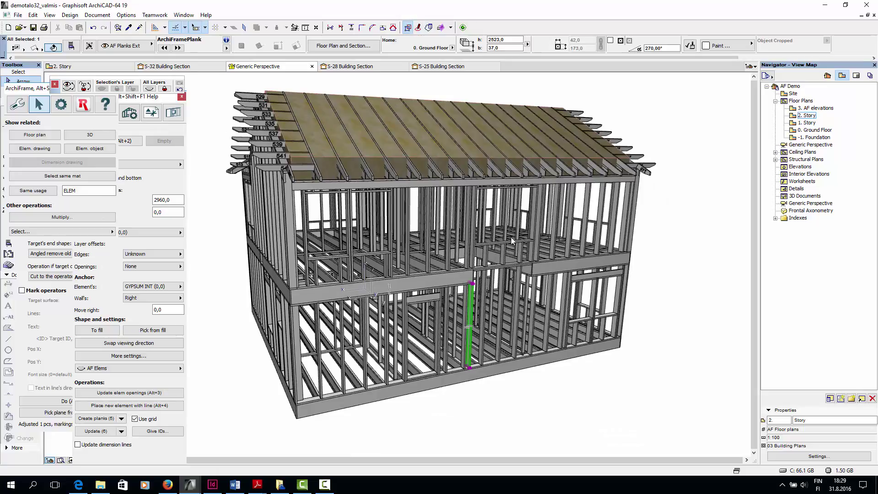
pyautogui.click(500, 326)
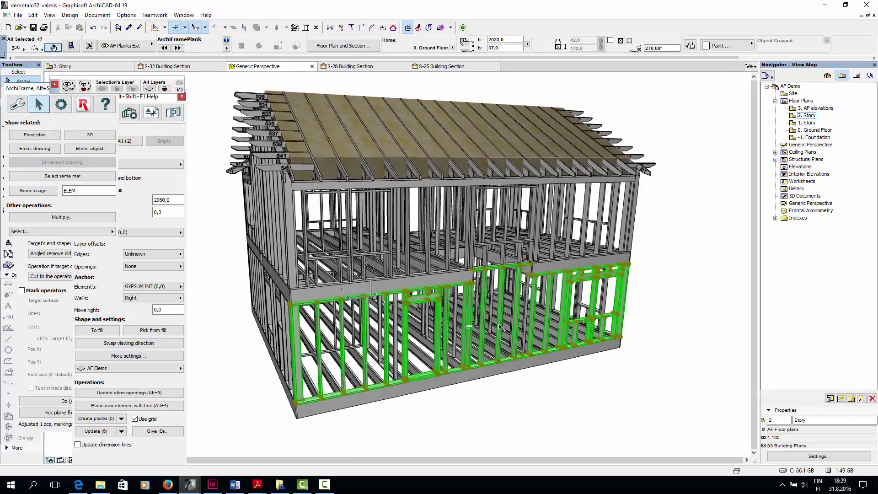
pyautogui.click(565, 391)
# Step: Reselect the lower-floor wall, then apply the AC only layer combination
pyautogui.keyDown('shift'); pyautogui.moveTo(567, 396); pyautogui.dragTo(544, 295, button='middle'); pyautogui.keyUp('shift')
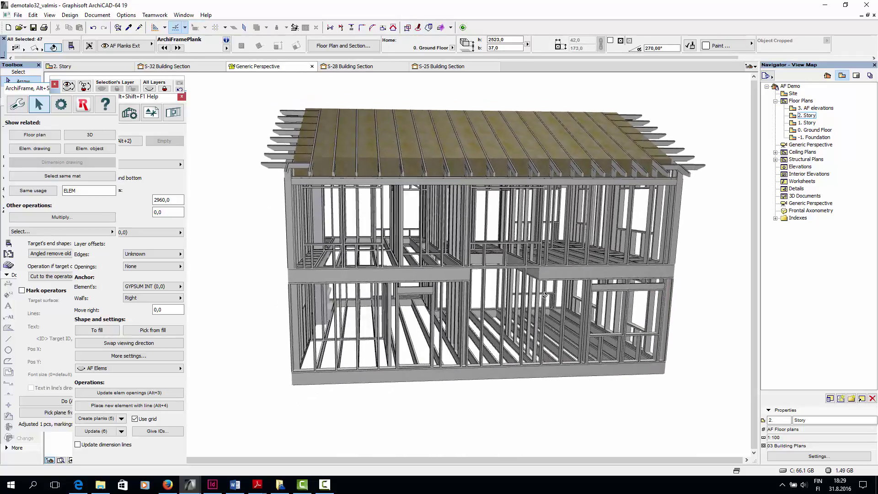
pyautogui.click(545, 293)
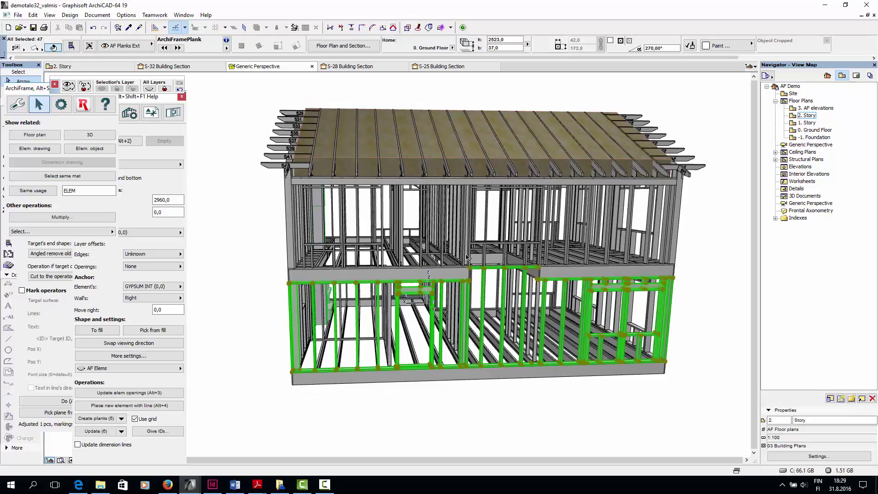
pyautogui.click(526, 423)
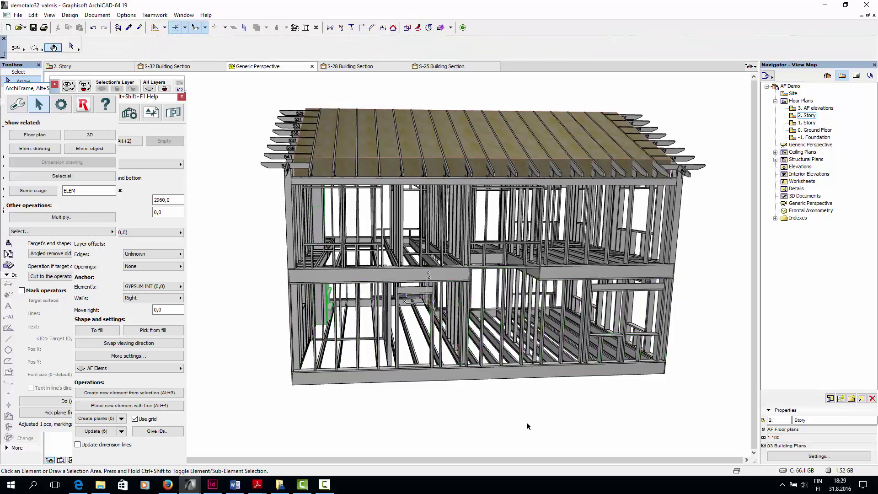
pyautogui.hotkey('ctrl', 'l')
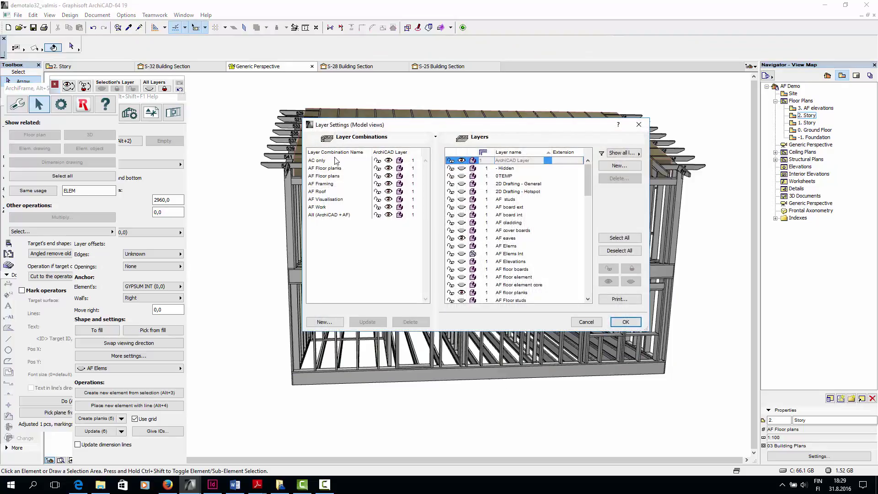
pyautogui.click(625, 321)
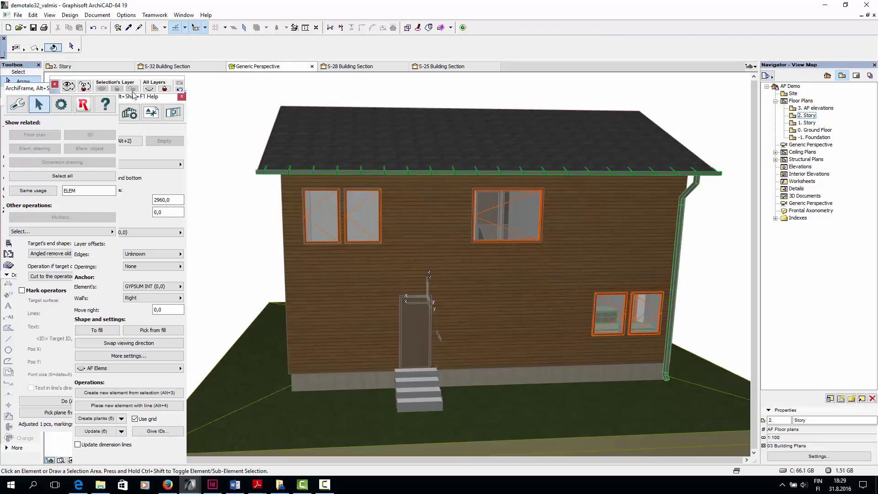